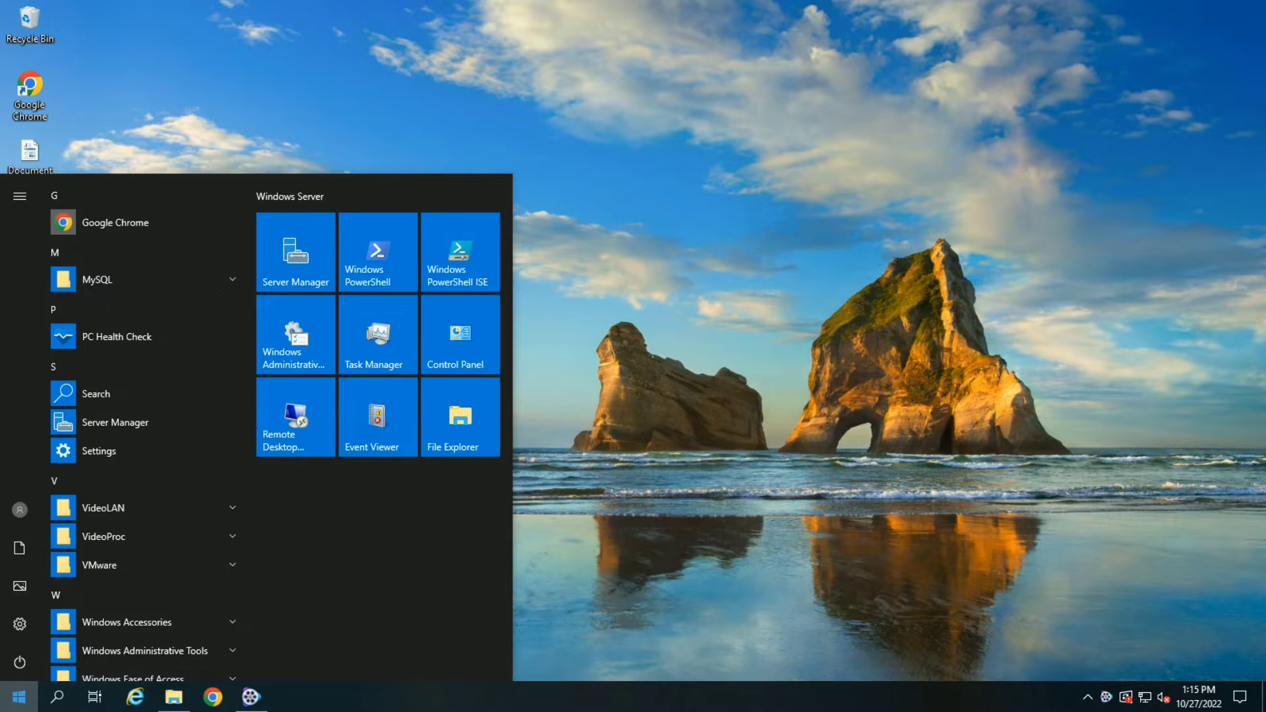
# Step: Search the Start menu for 'iis' and launch Internet Information Services (IIS) Manager
pyautogui.write('iis')
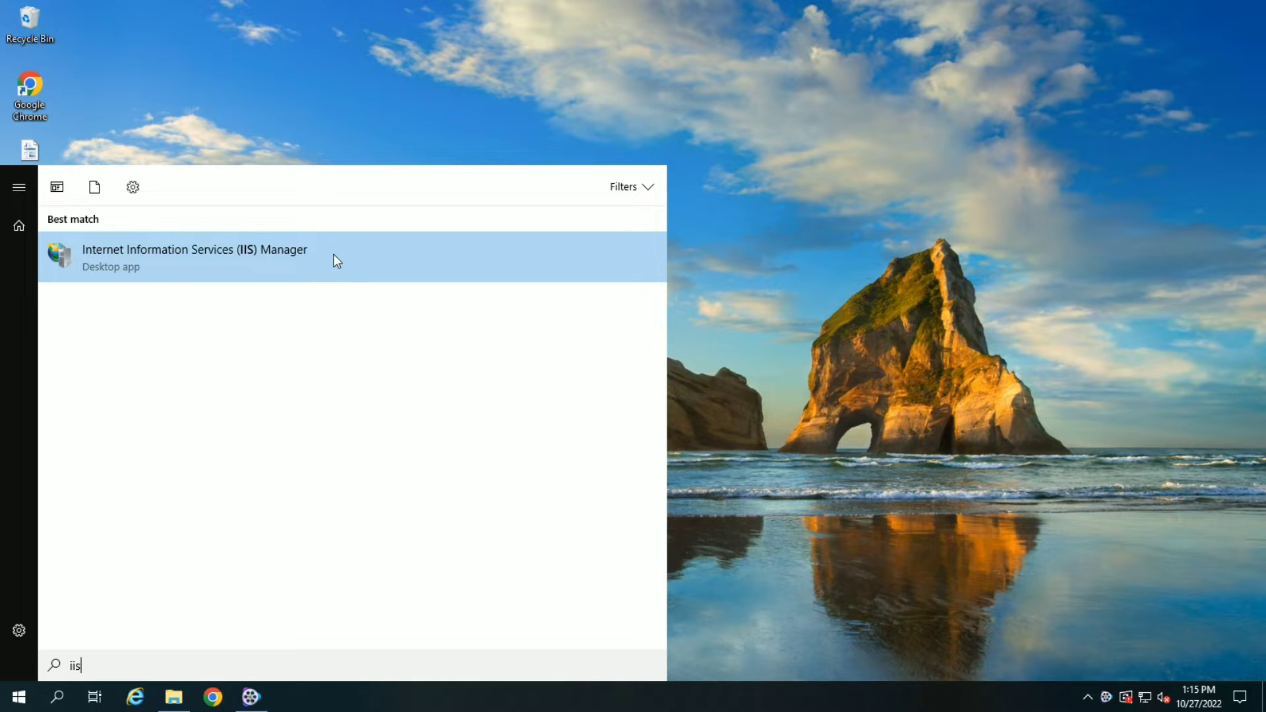
pyautogui.click(333, 255)
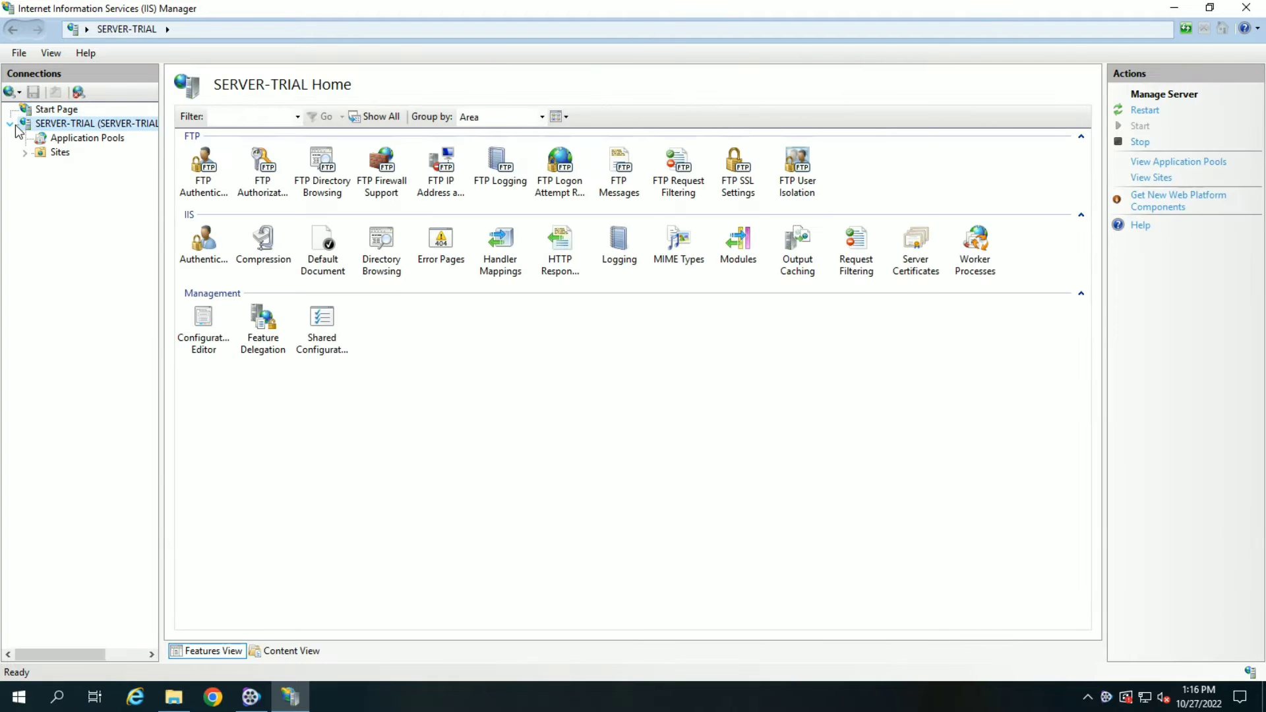
# Step: Expand Sites in Connections and start the Add FTP Site wizard from its context menu
pyautogui.click(53, 153)
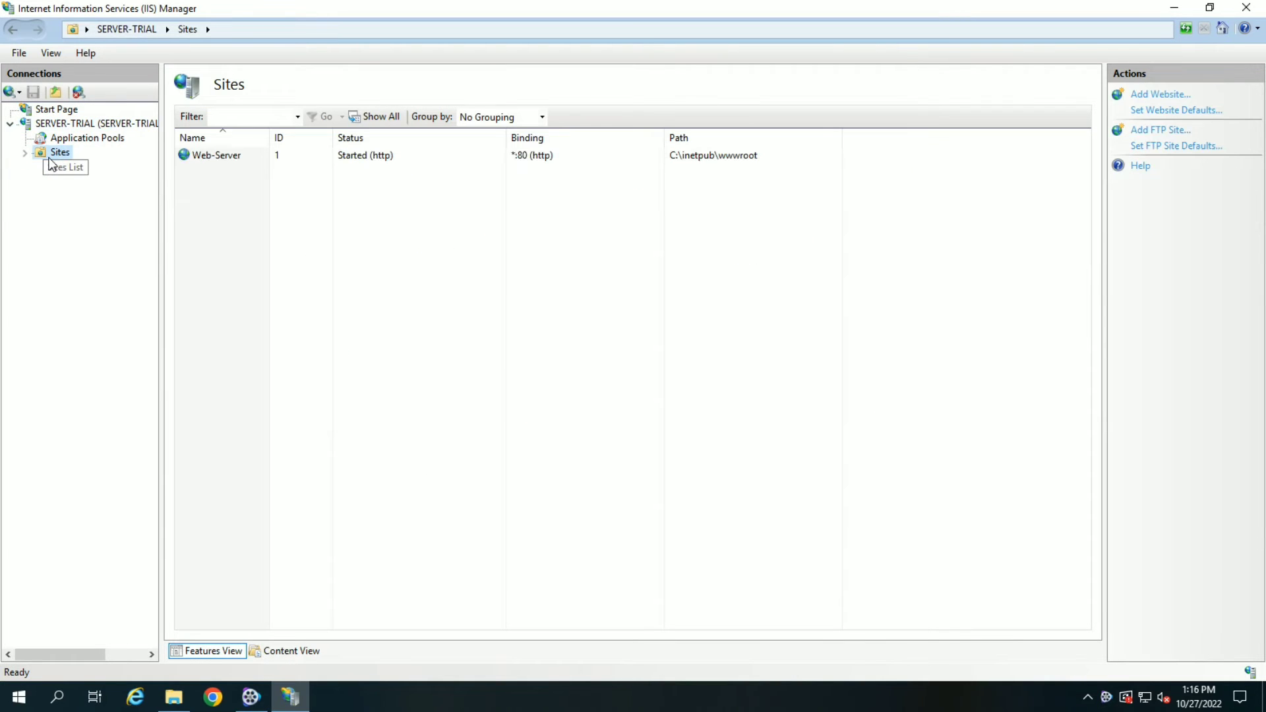
pyautogui.click(26, 154)
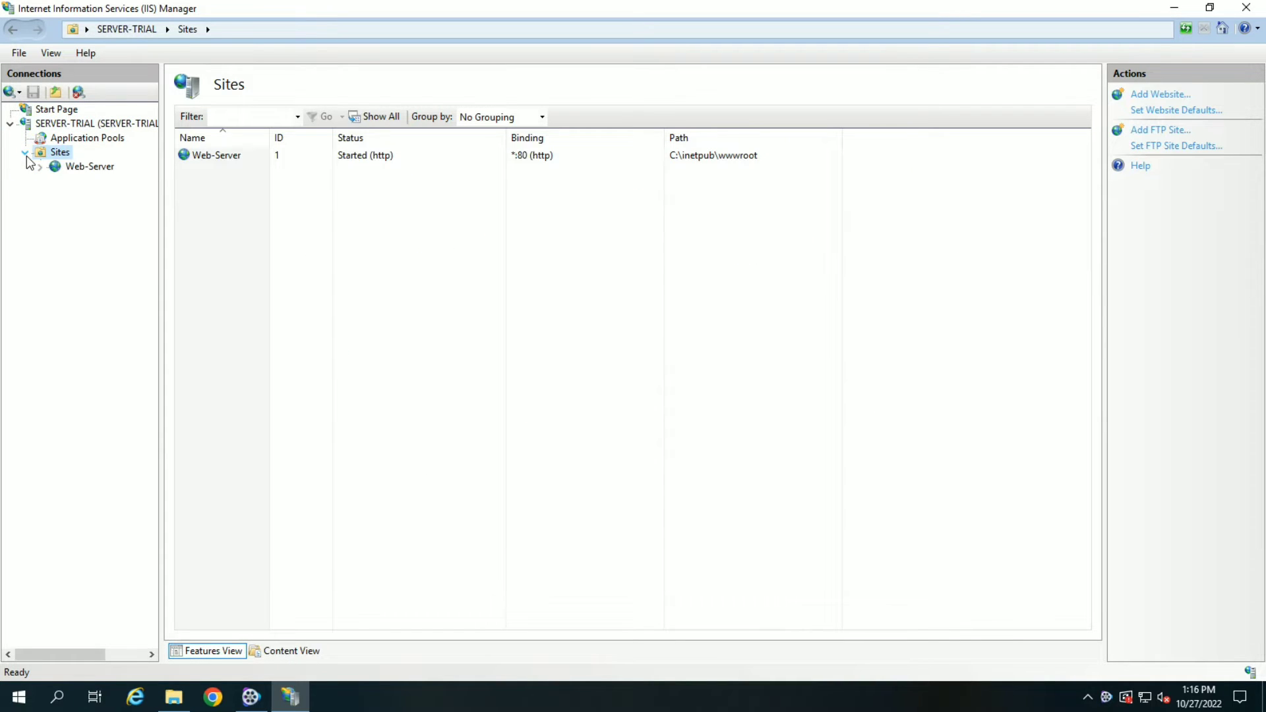
pyautogui.rightClick(60, 153)
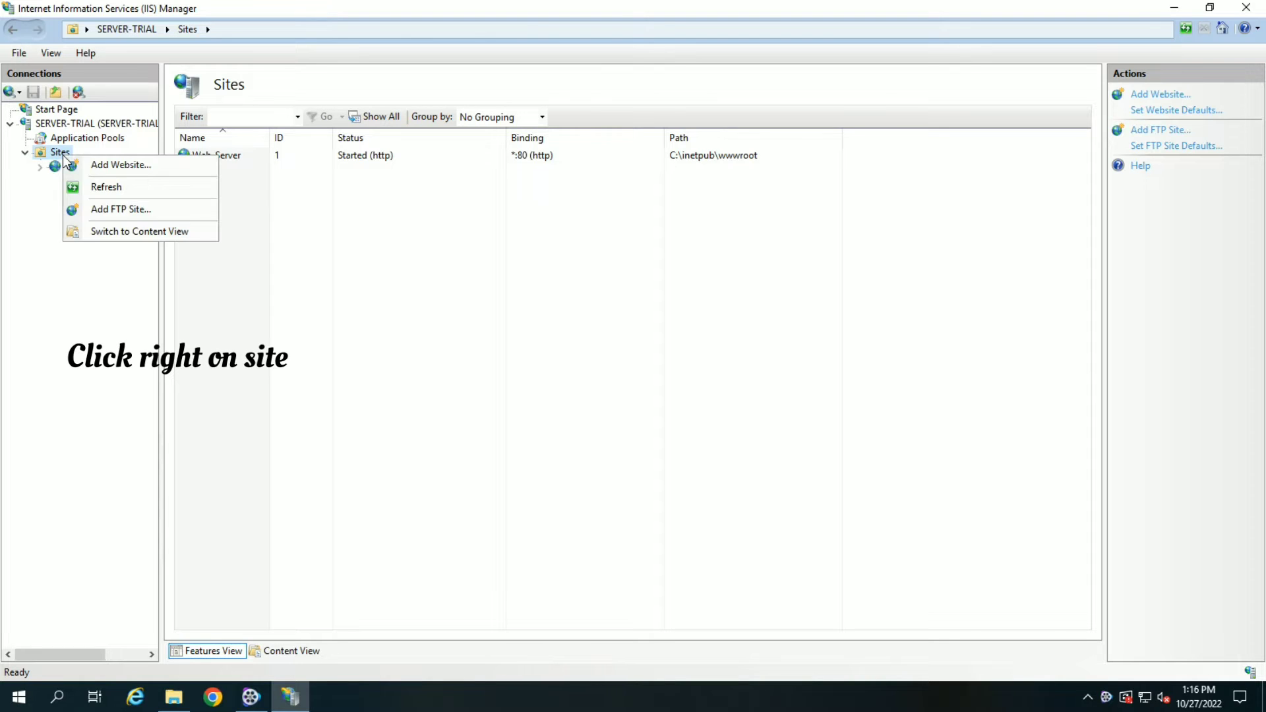
pyautogui.click(167, 209)
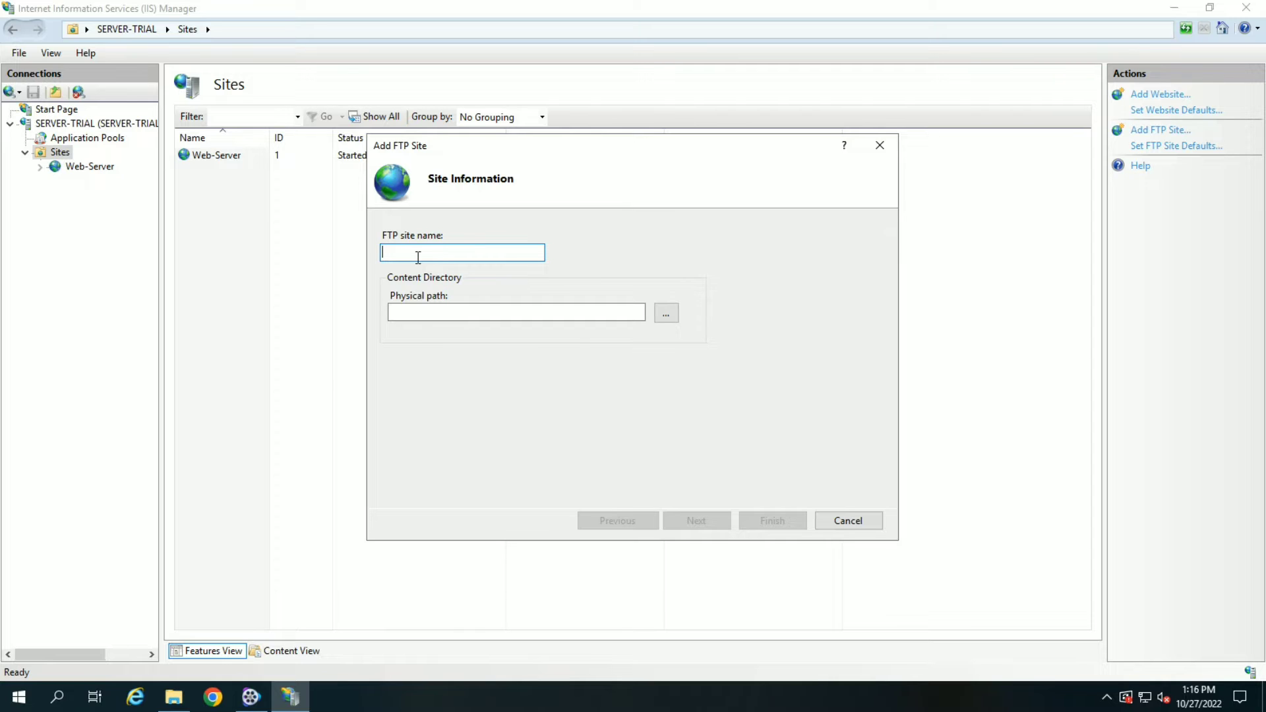
# Step: Name the site 'FTP Server', set its physical path to D:\FTP, and continue
pyautogui.write('FTP Server')
pyautogui.click(429, 310)
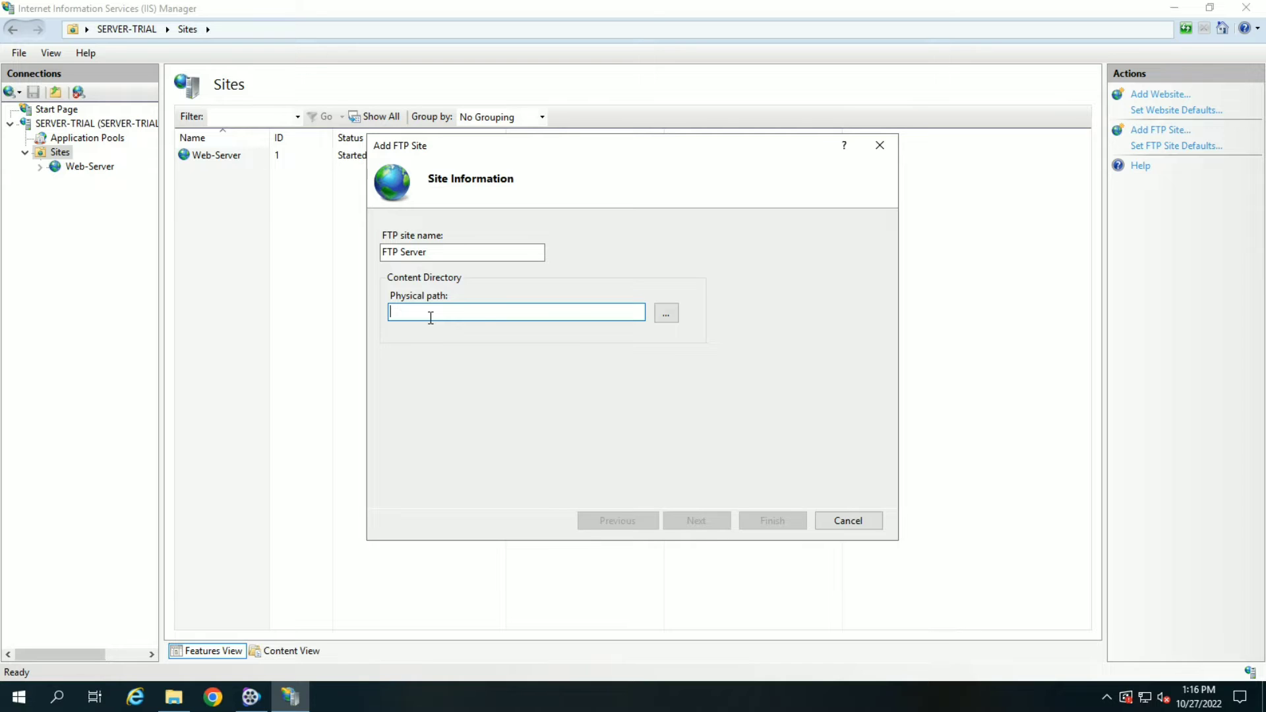
pyautogui.click(666, 316)
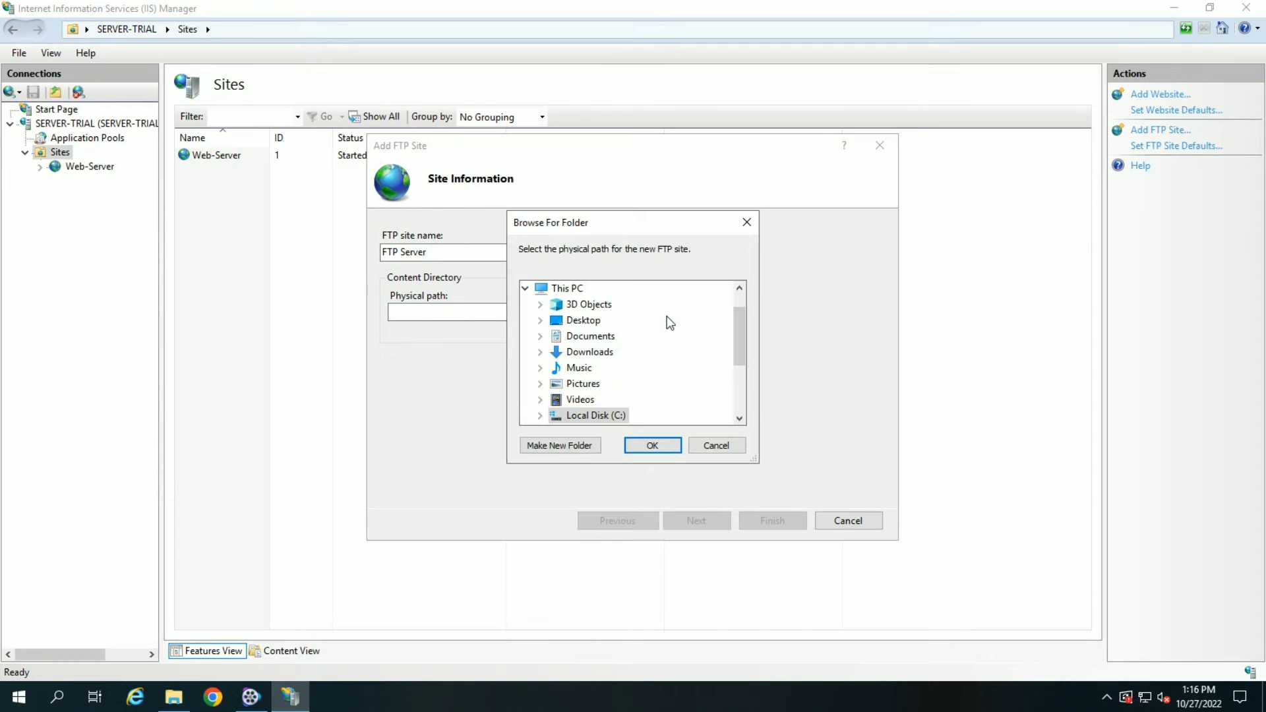
pyautogui.scroll(-1, 676, 322)
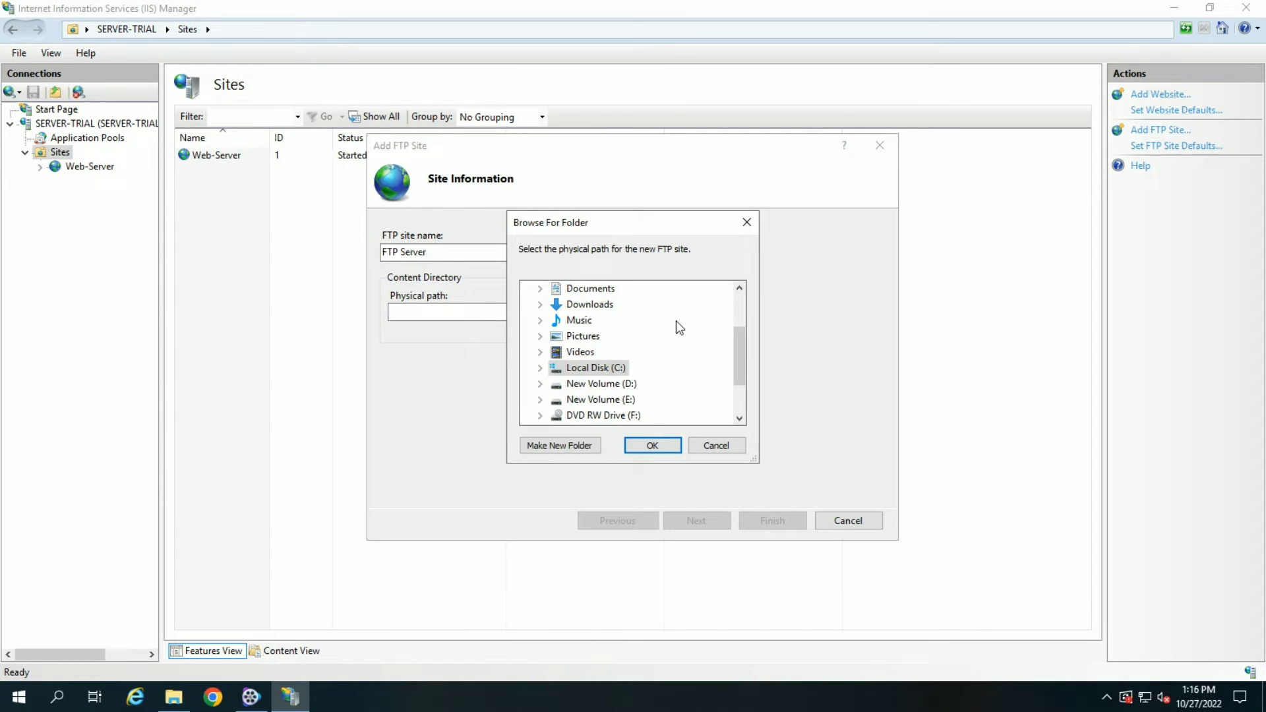
pyautogui.click(623, 383)
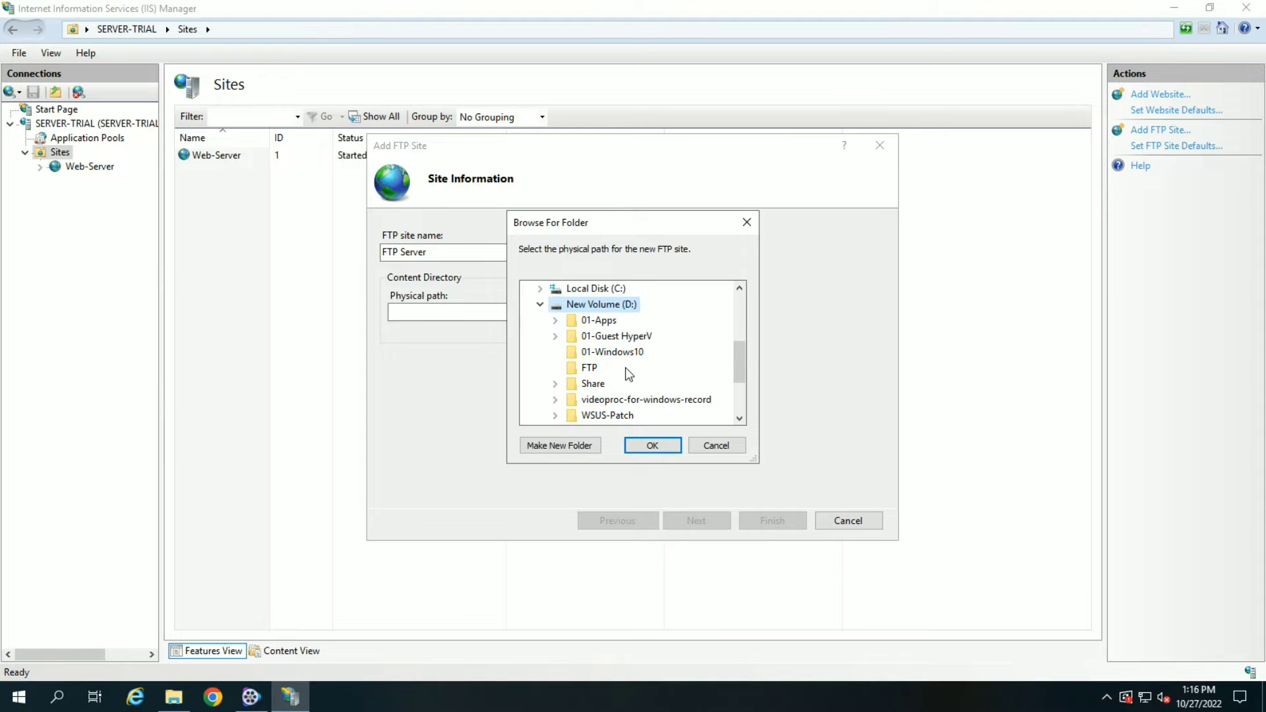
pyautogui.click(587, 372)
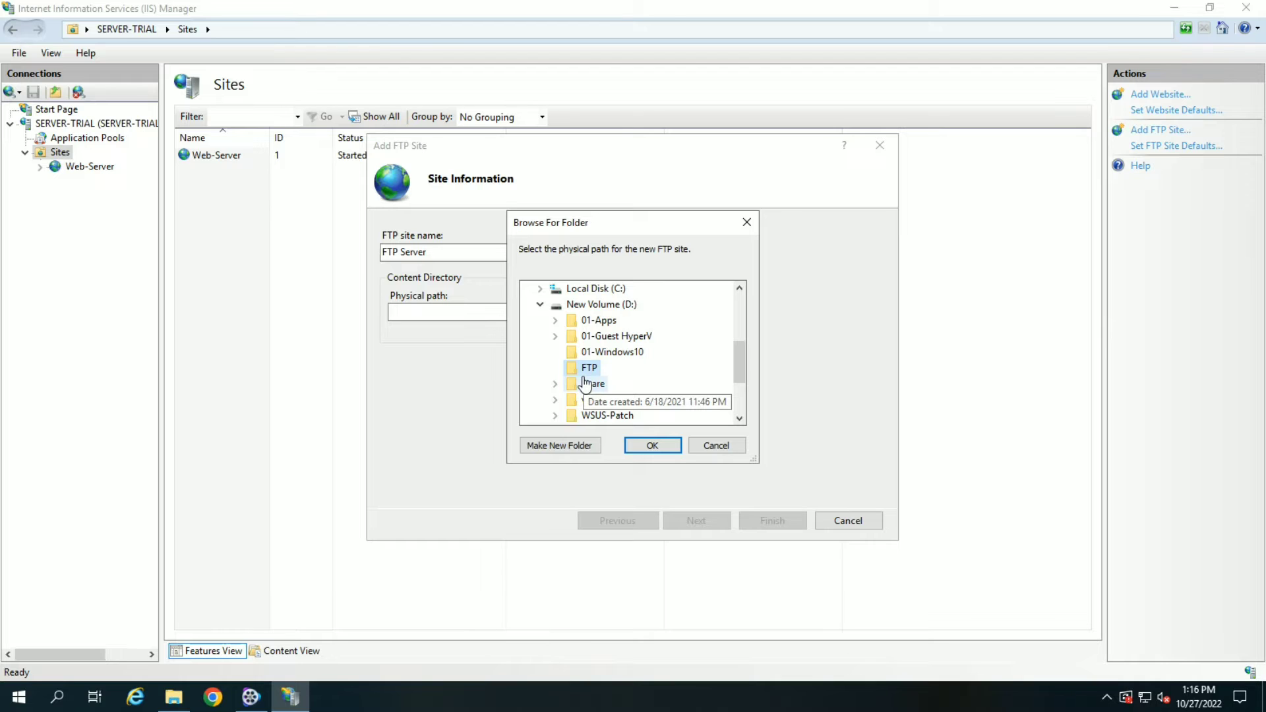
pyautogui.click(652, 445)
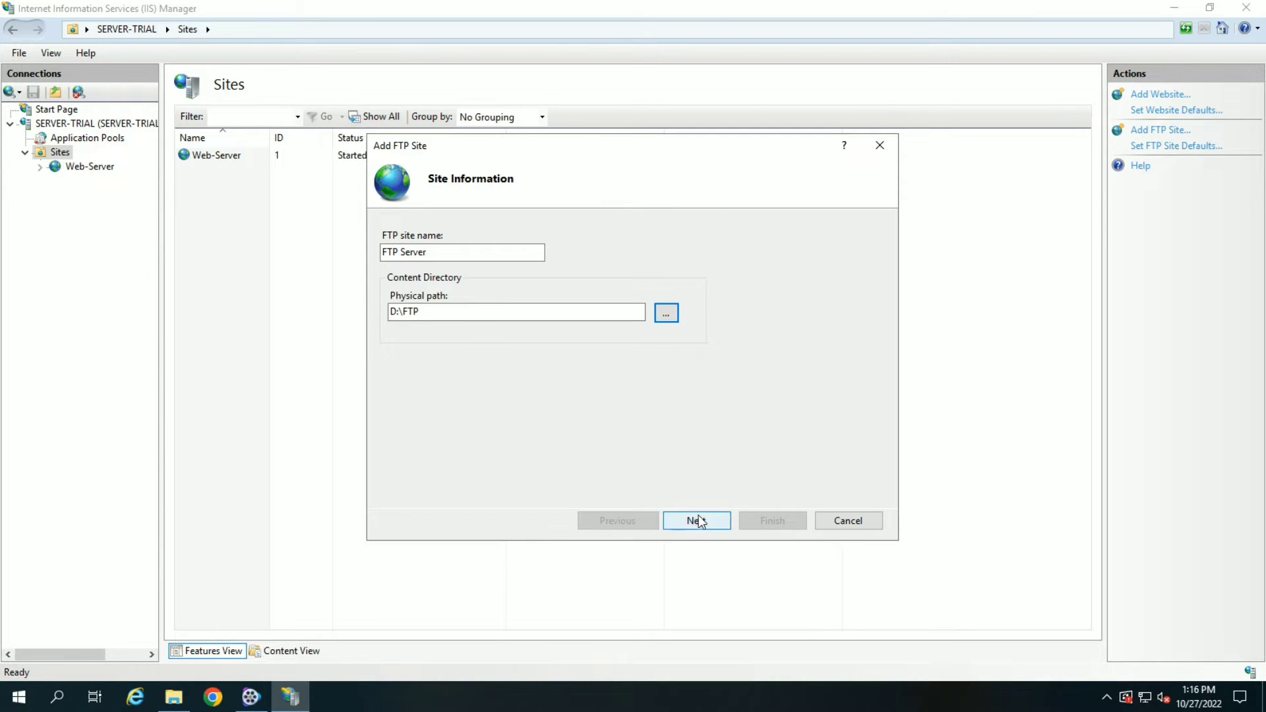
pyautogui.click(697, 521)
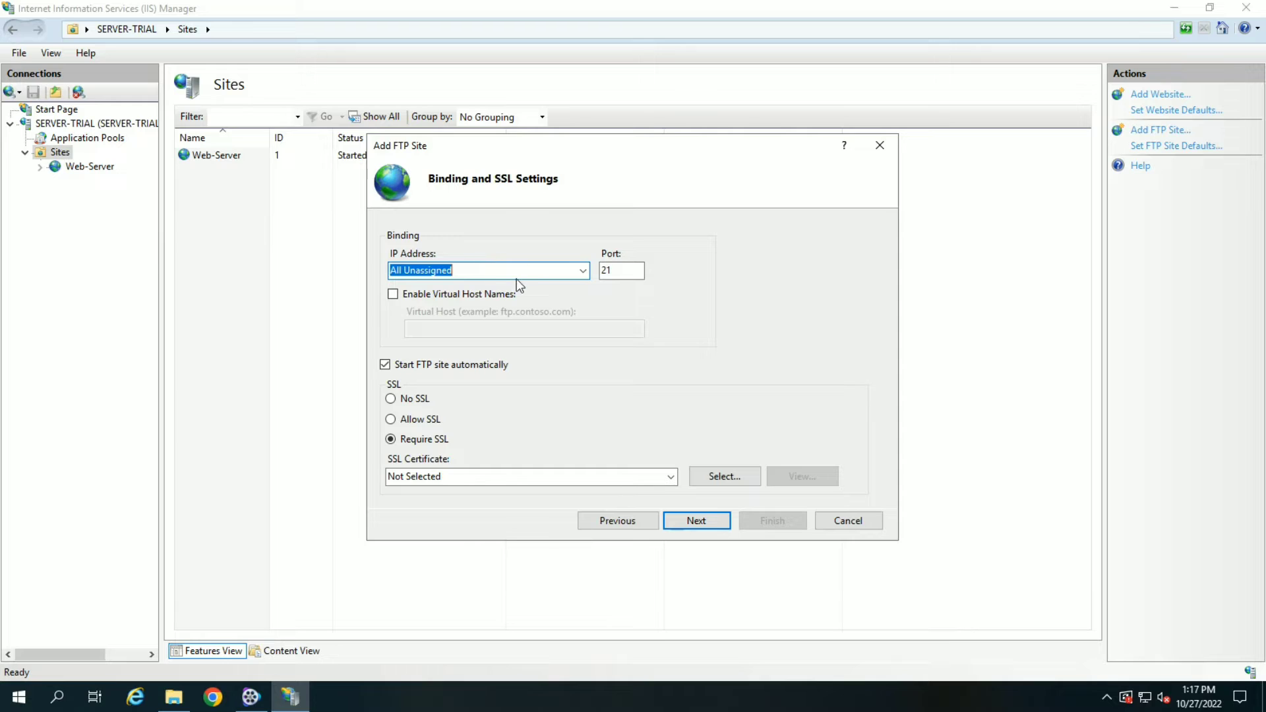
# Step: Bind the site to IP 192.168.1.241 on port 21 with No SSL, then continue
pyautogui.click(550, 271)
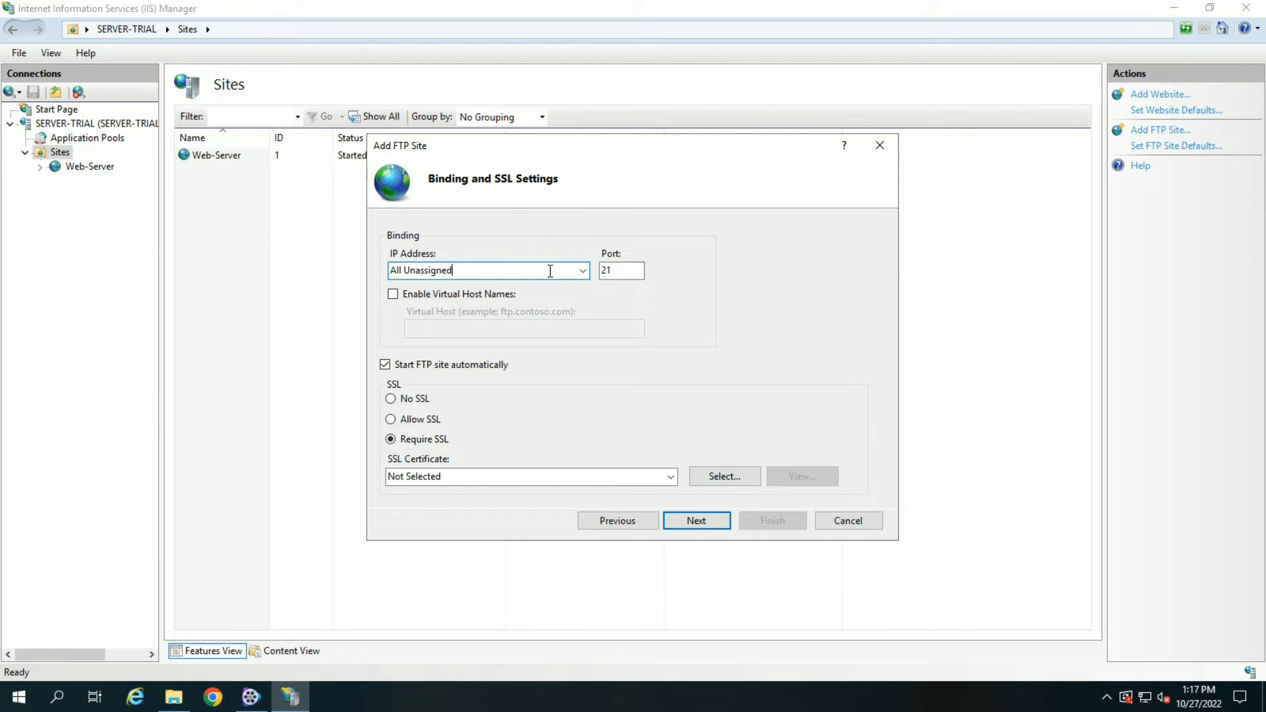
pyautogui.press('BackSpace')
pyautogui.press('BackSpace')
pyautogui.press('BackSpace')
pyautogui.press('BackSpace')
pyautogui.press('BackSpace')
pyautogui.press('BackSpace')
pyautogui.press('BackSpace')
pyautogui.press('BackSpace')
pyautogui.press('BackSpace')
pyautogui.press('BackSpace')
pyautogui.press('BackSpace')
pyautogui.press('BackSpace')
pyautogui.press('BackSpace')
pyautogui.press('BackSpace')
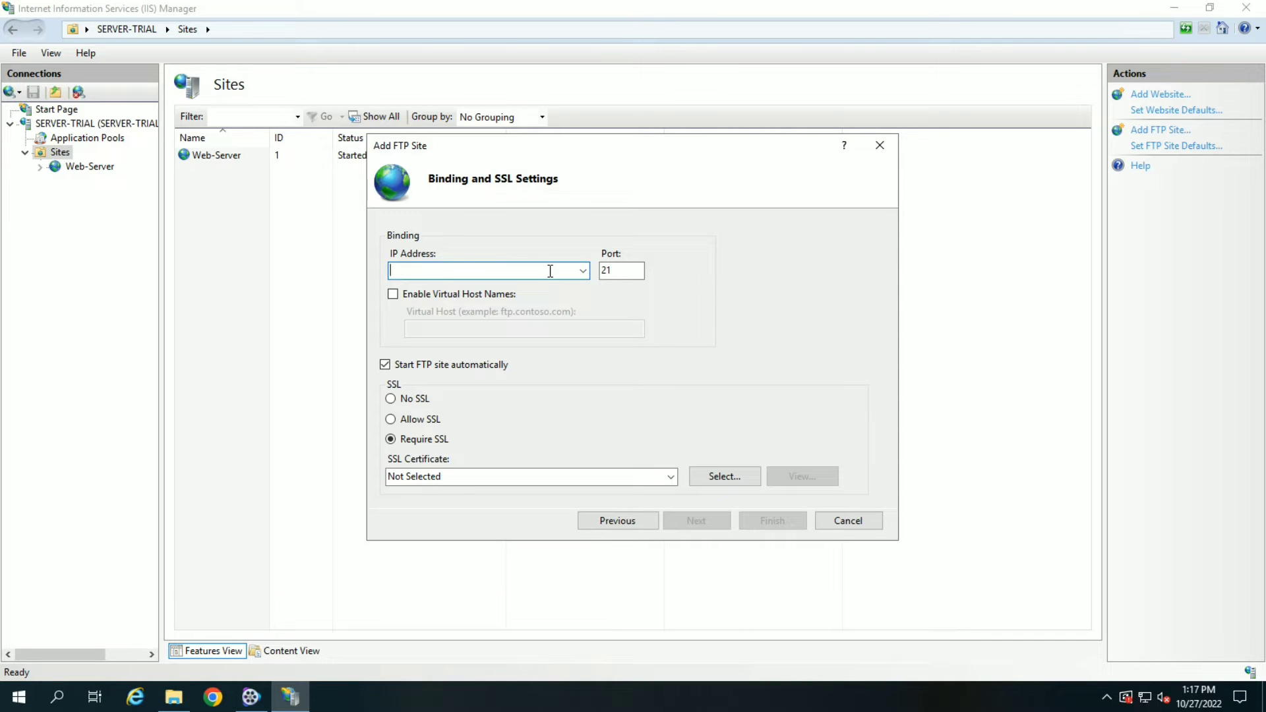
pyautogui.write('192.16')
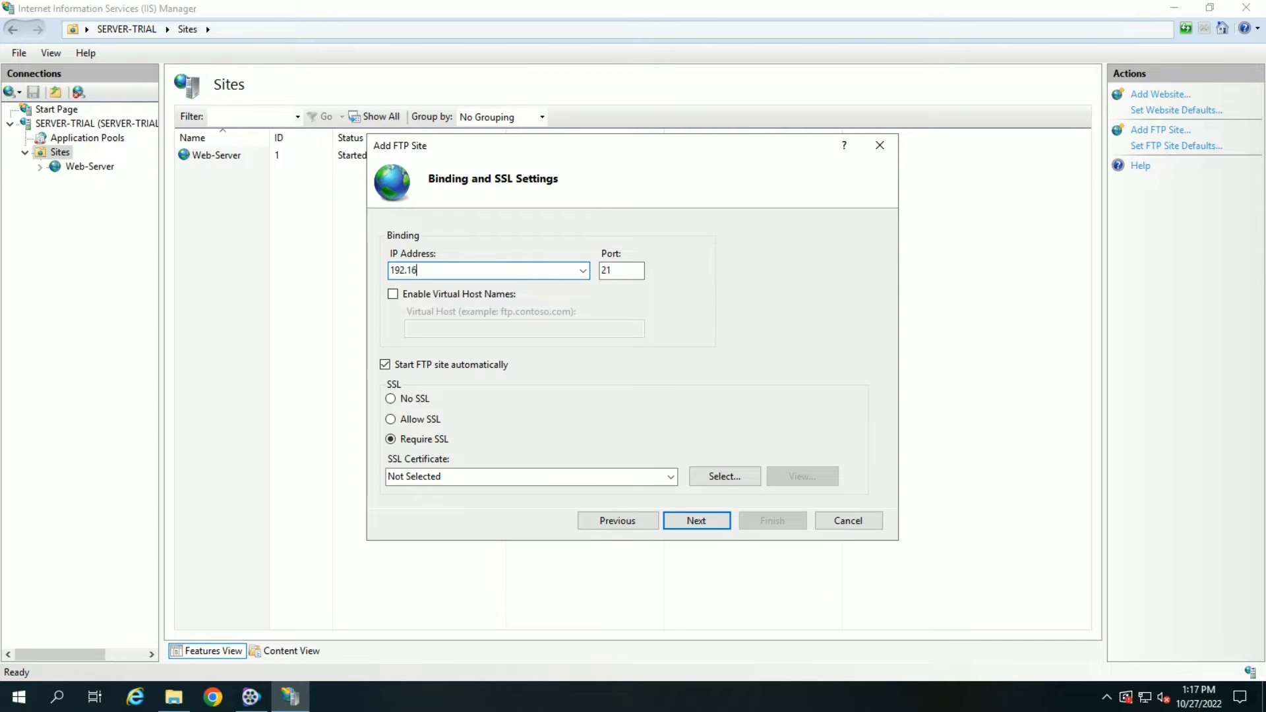
pyautogui.write('8.1.241')
pyautogui.click(391, 400)
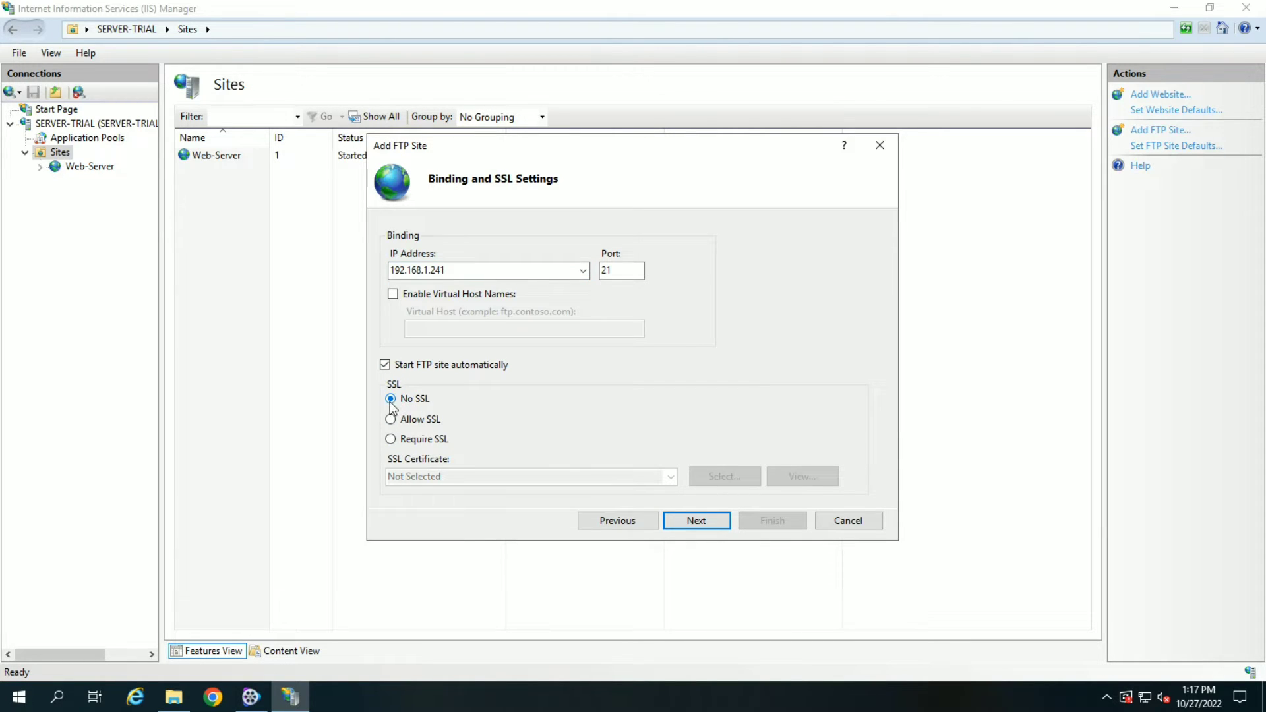
pyautogui.click(712, 533)
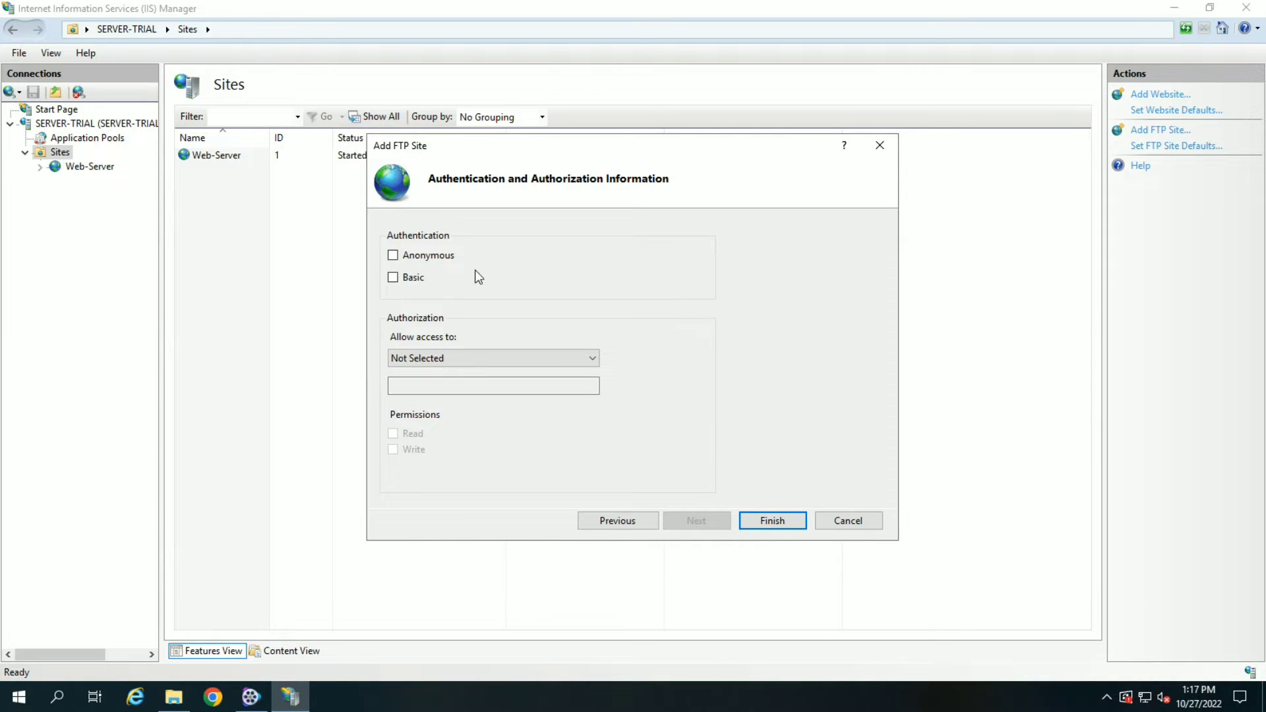
# Step: Enable Basic authentication, grant All users Read and Write access, and finish the wizard
pyautogui.click(394, 280)
pyautogui.click(440, 357)
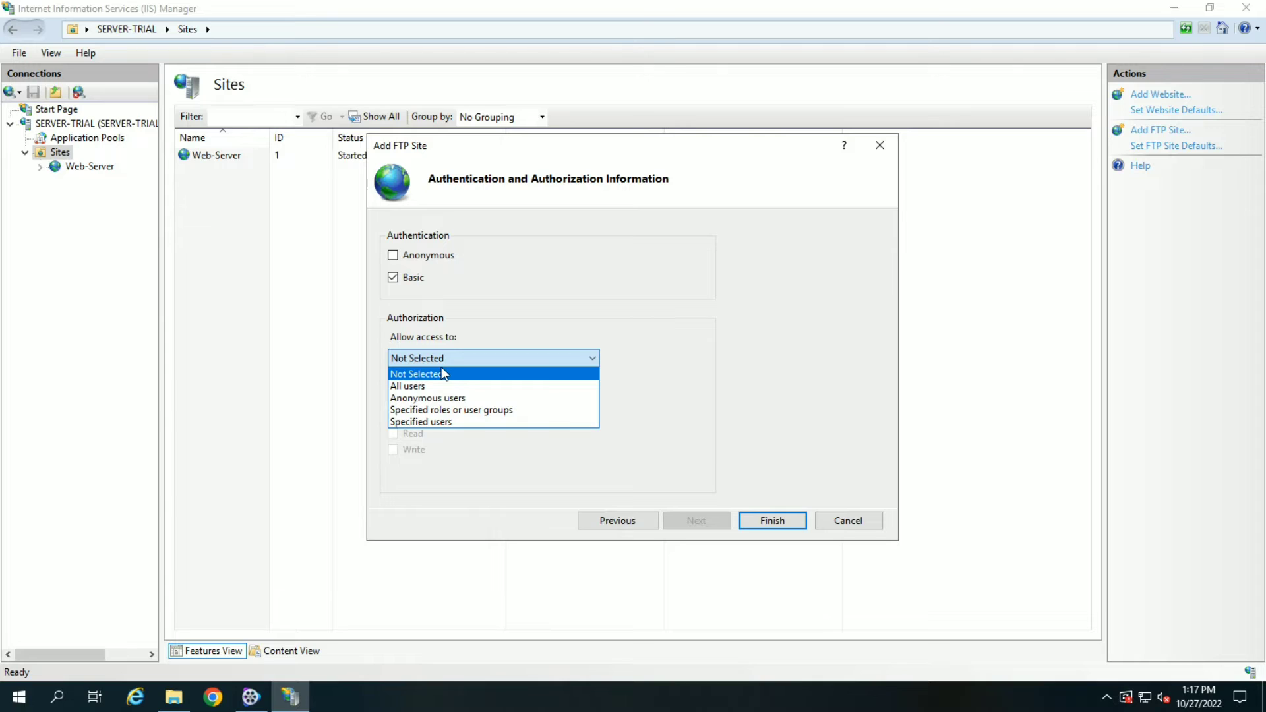
pyautogui.click(410, 386)
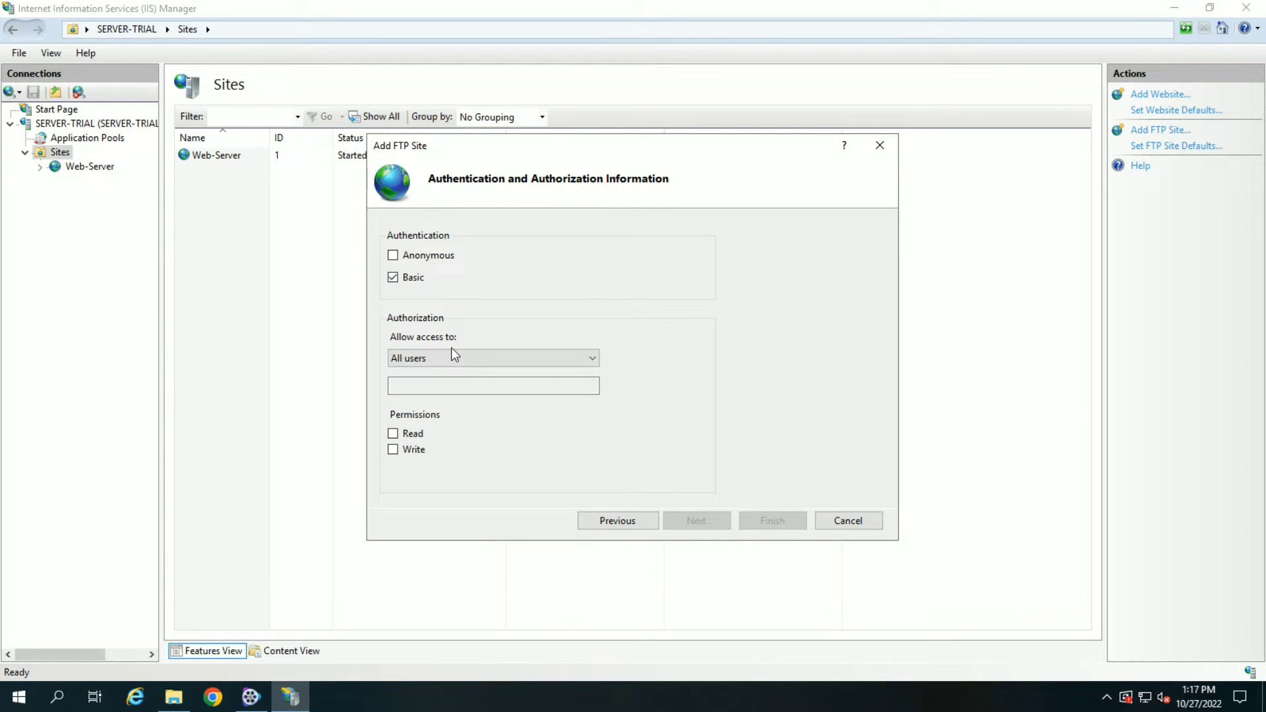
pyautogui.click(393, 435)
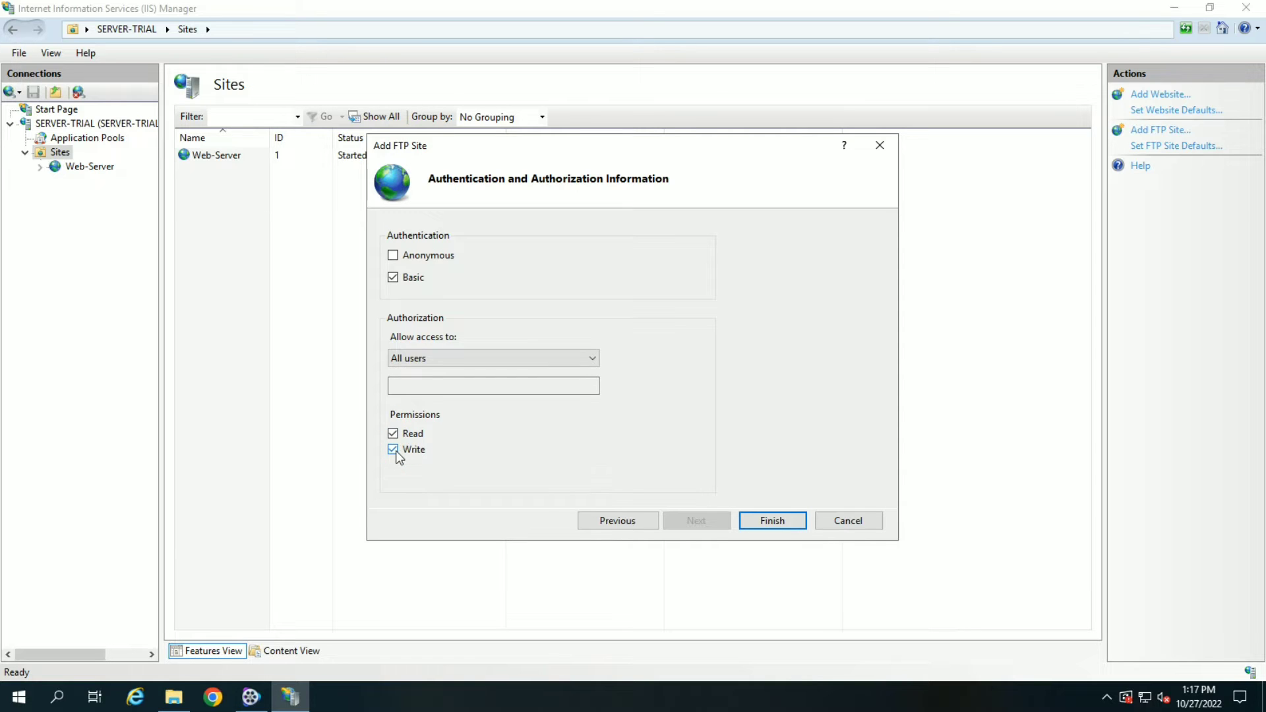
pyautogui.click(770, 524)
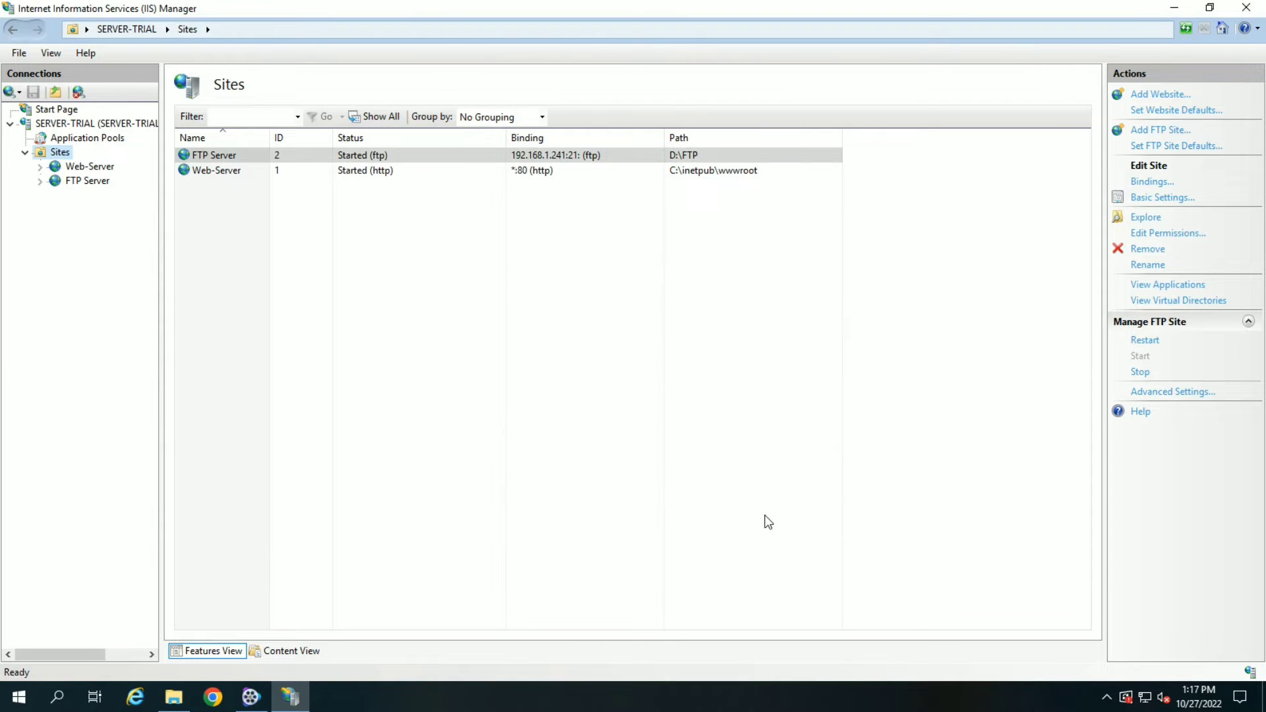
# Step: Check that FTP Server's bindings show ftp on 192.168.1.241:21, then minimize IIS Manager
pyautogui.click(221, 157)
pyautogui.click(46, 185)
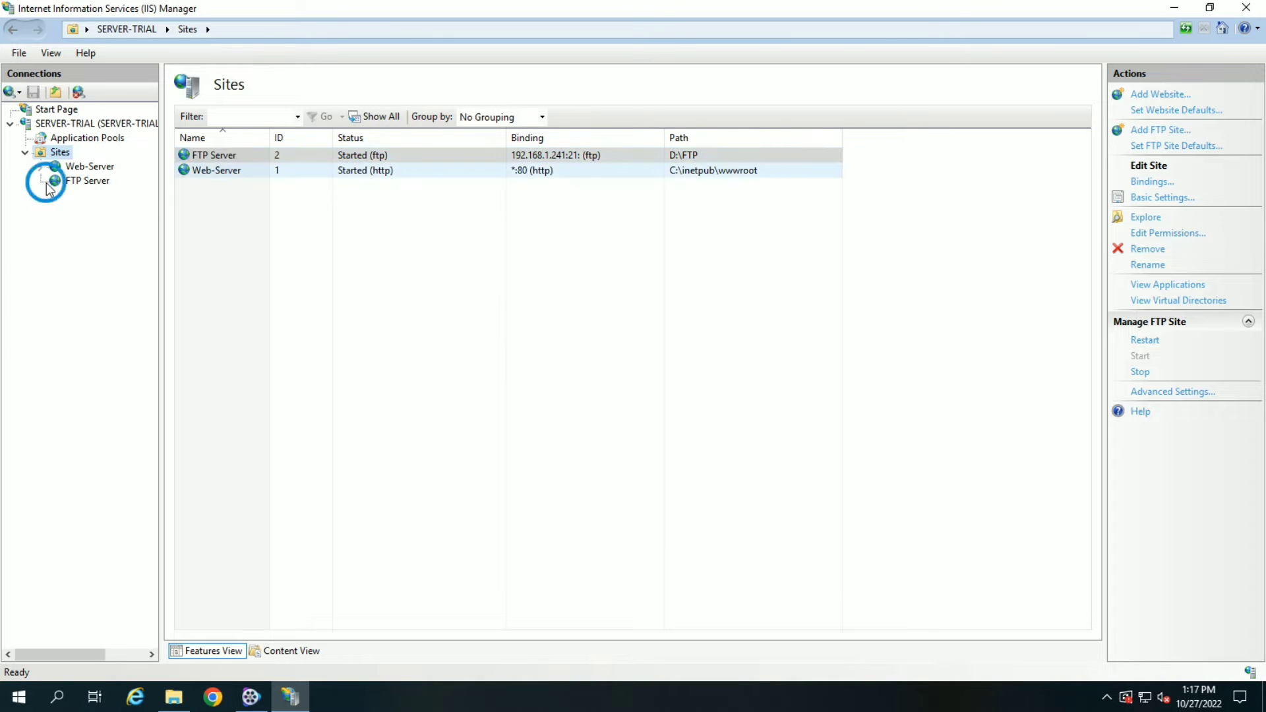
pyautogui.click(74, 182)
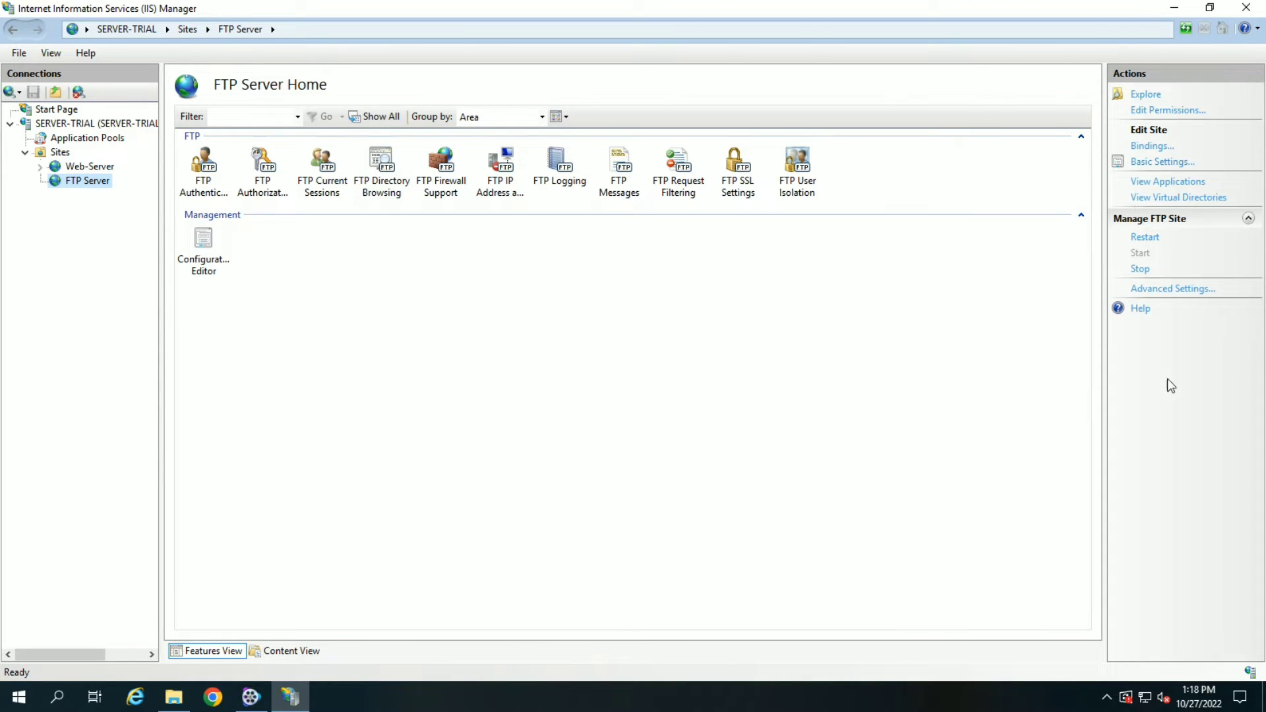
pyautogui.click(1155, 151)
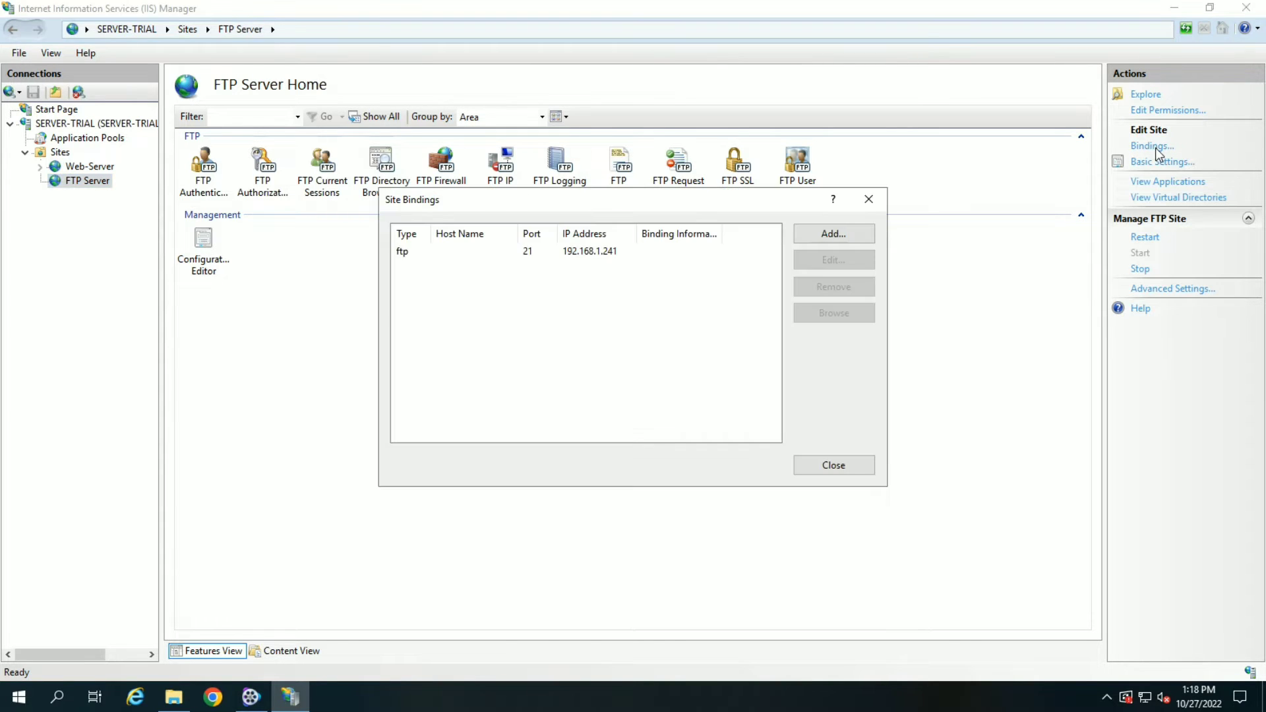
pyautogui.click(479, 263)
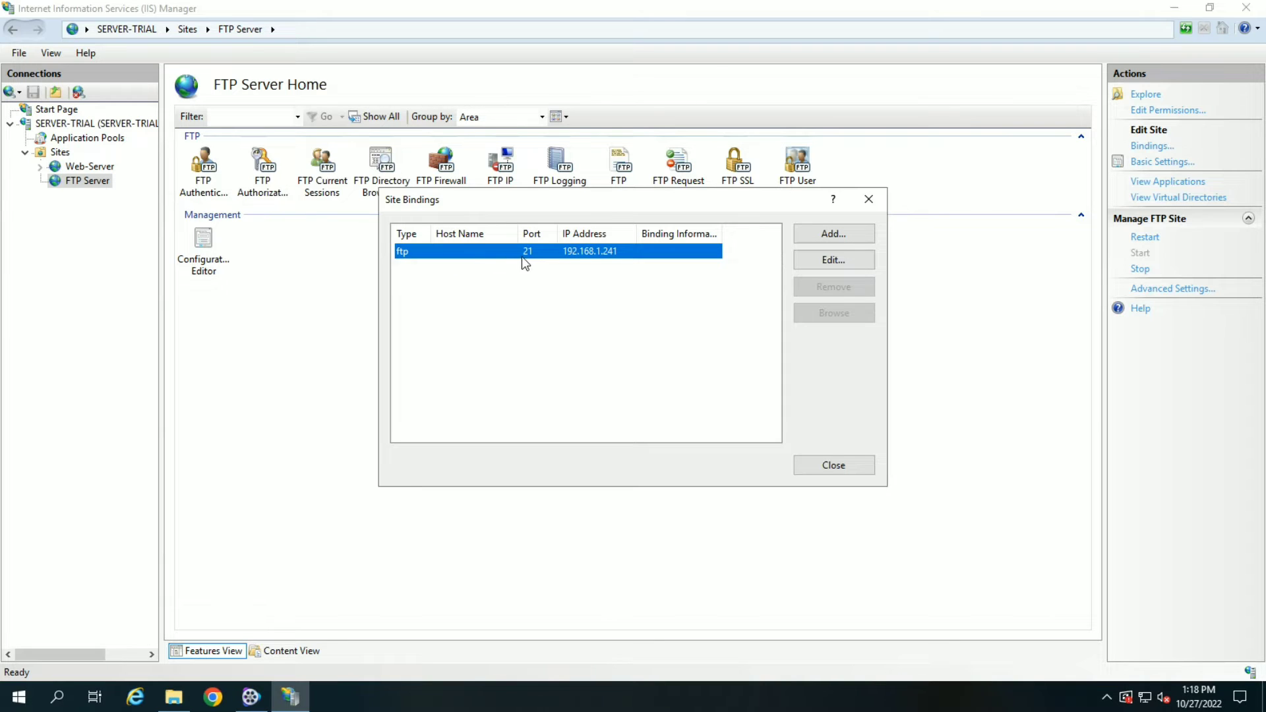
pyautogui.click(842, 464)
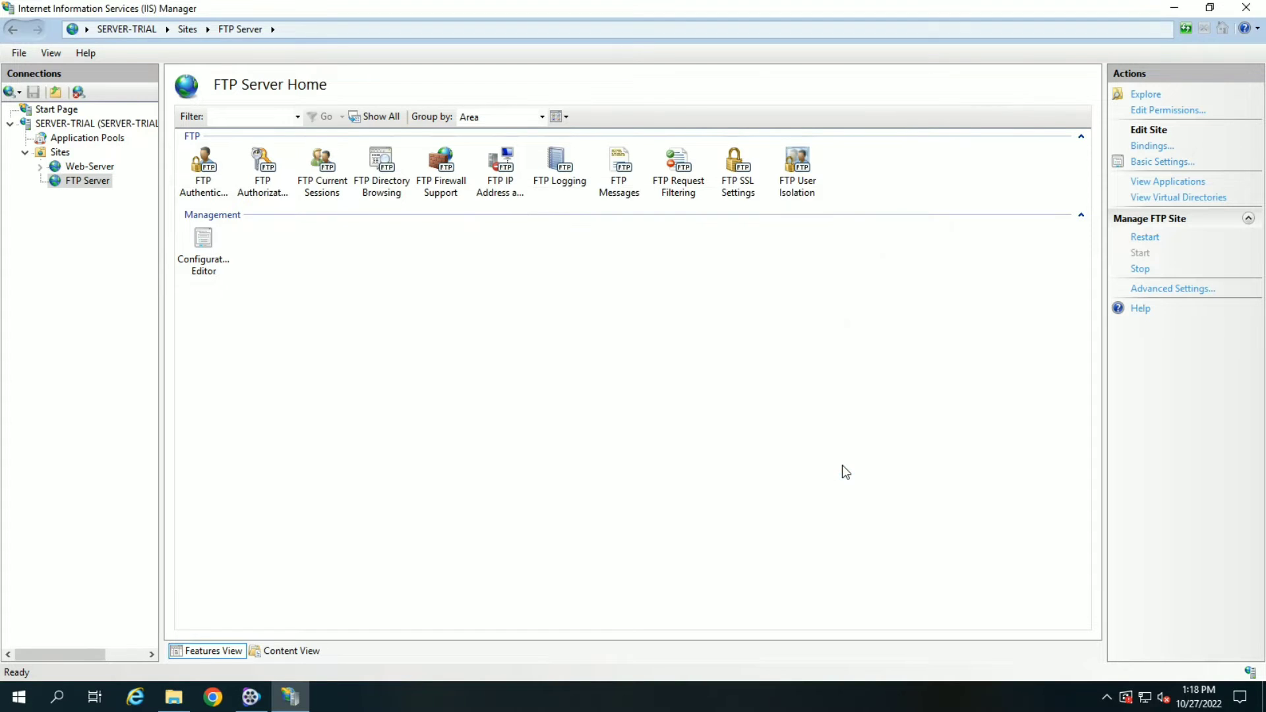
pyautogui.click(1179, 13)
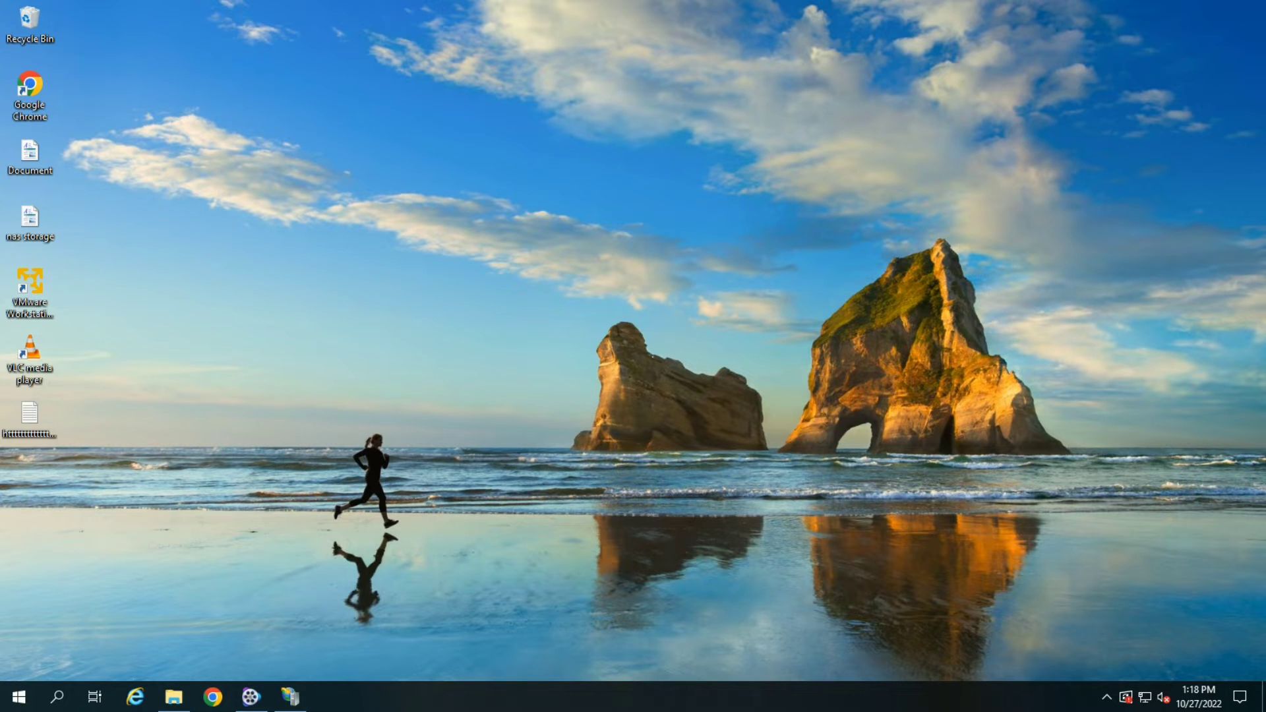
# Step: Search the Start menu for 'firewall' and open Check firewall status
pyautogui.click(18, 697)
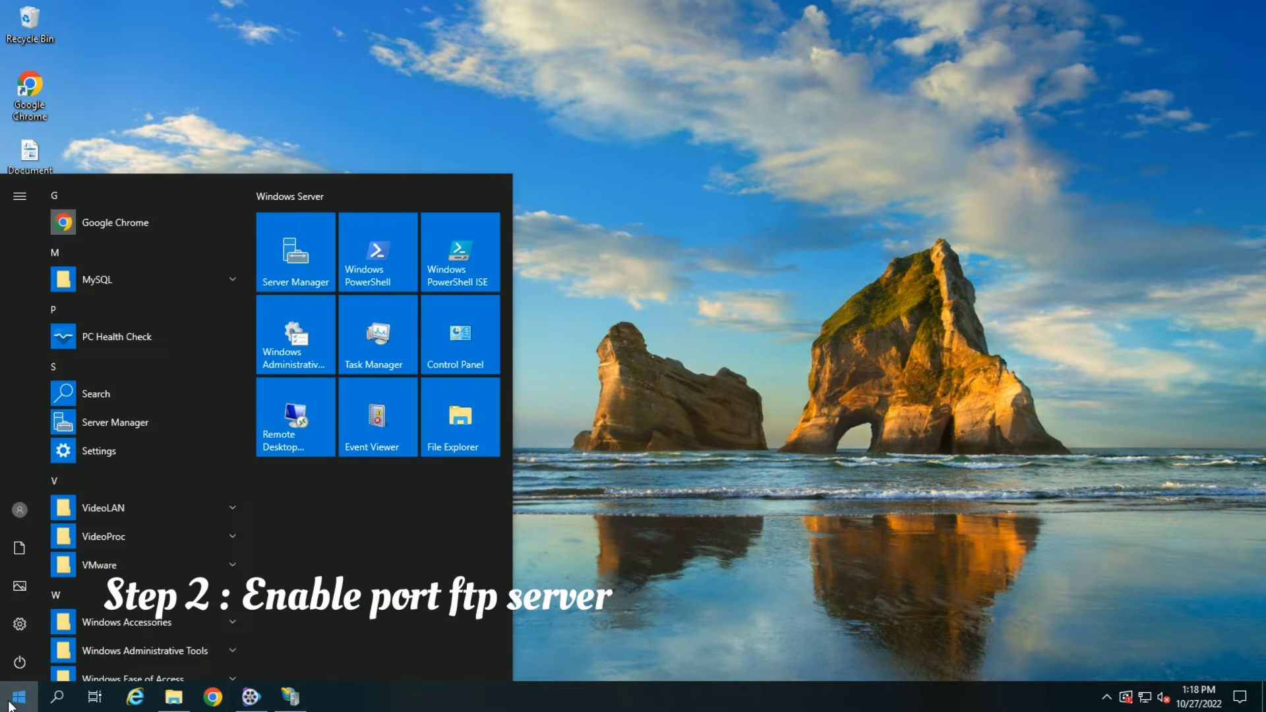
pyautogui.write('fi')
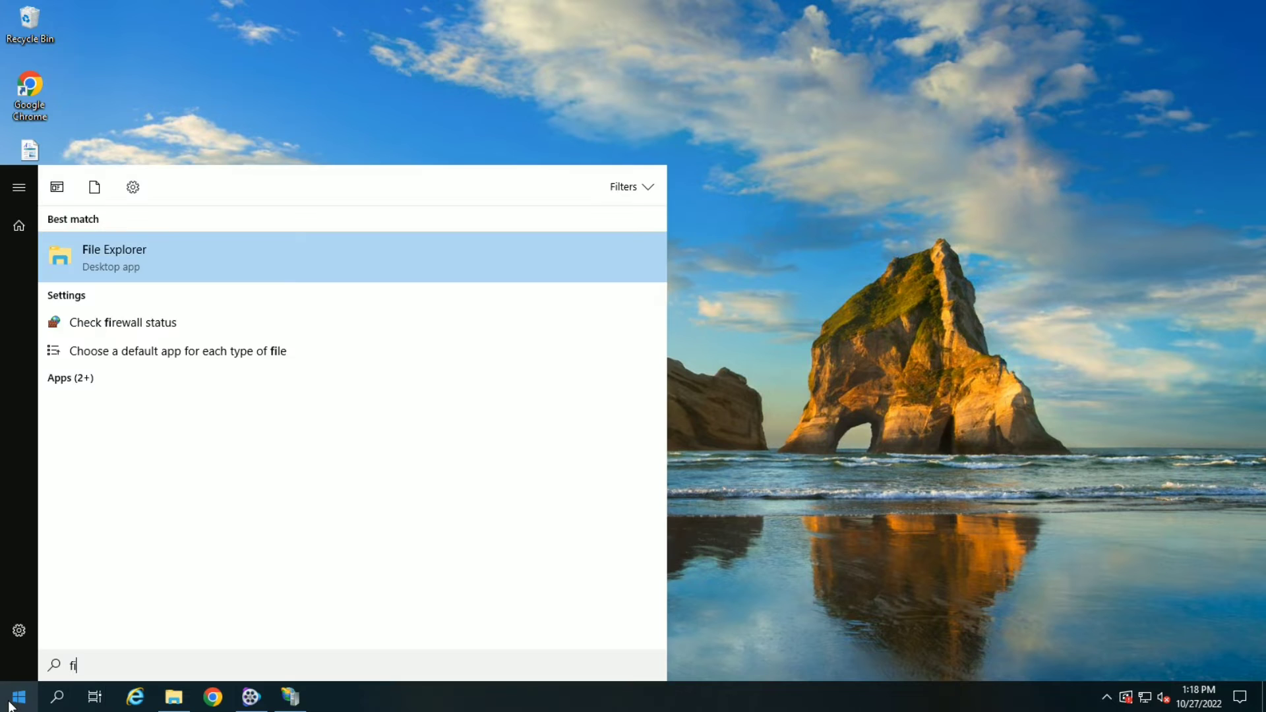
pyautogui.write('rewall')
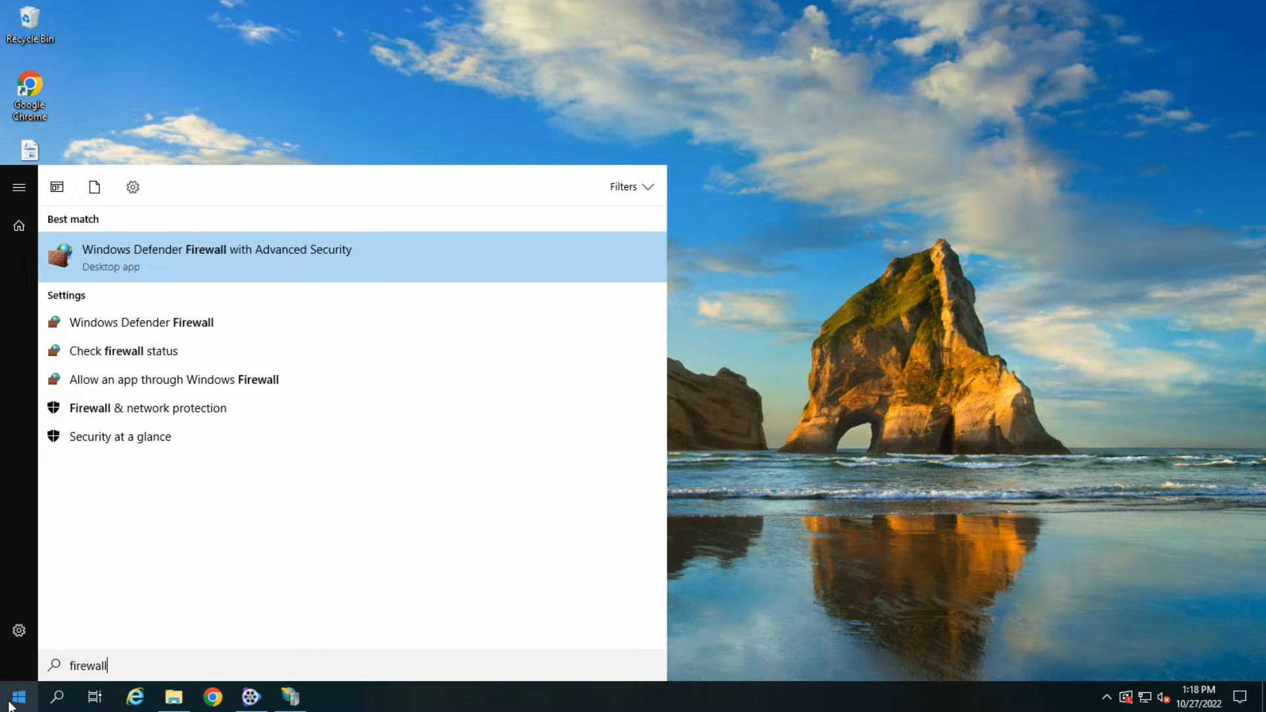
pyautogui.click(182, 356)
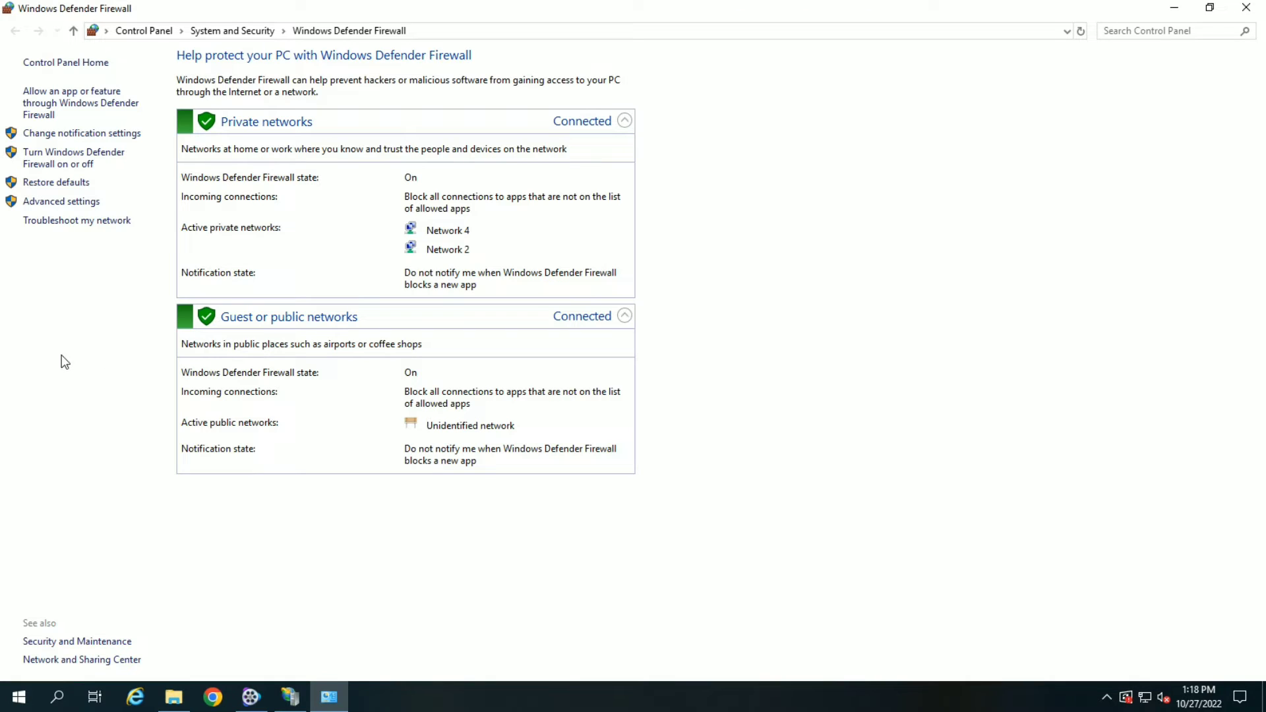
# Step: Allow File and Printer Sharing and FTP Server through the firewall, save, and close
pyautogui.click(92, 108)
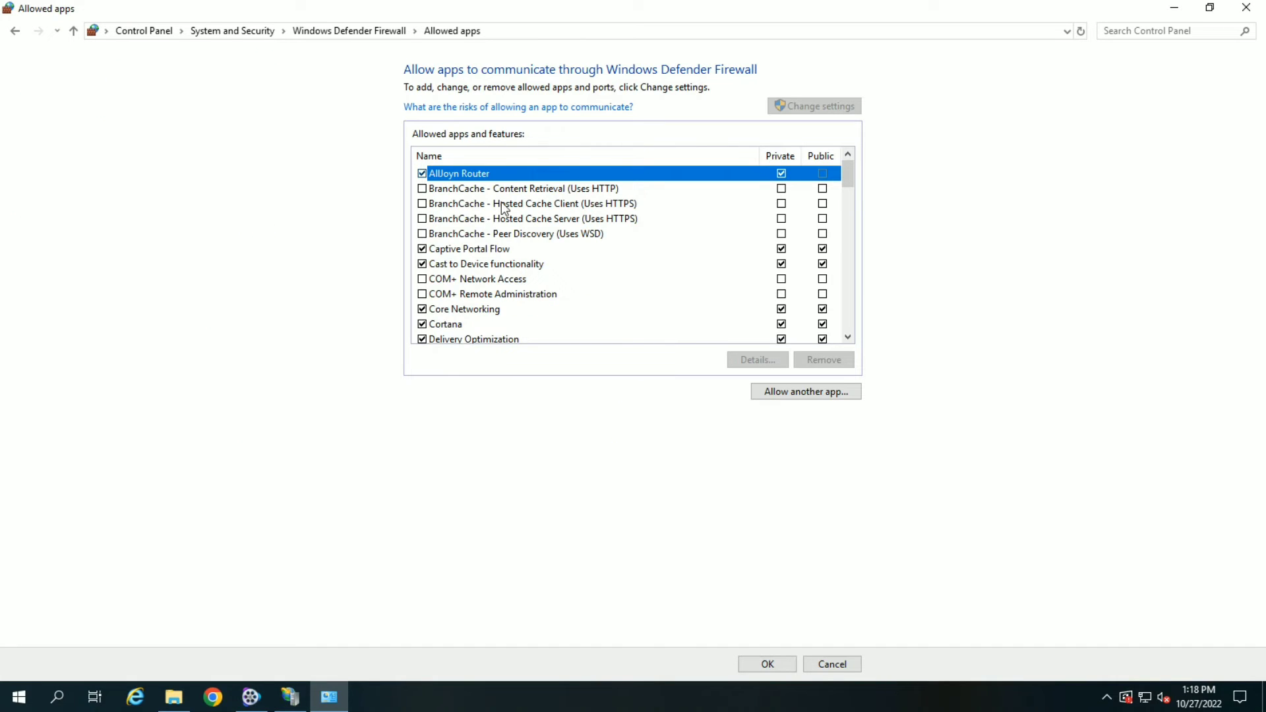
pyautogui.scroll(-2, 506, 208)
pyautogui.scroll(-2, 505, 208)
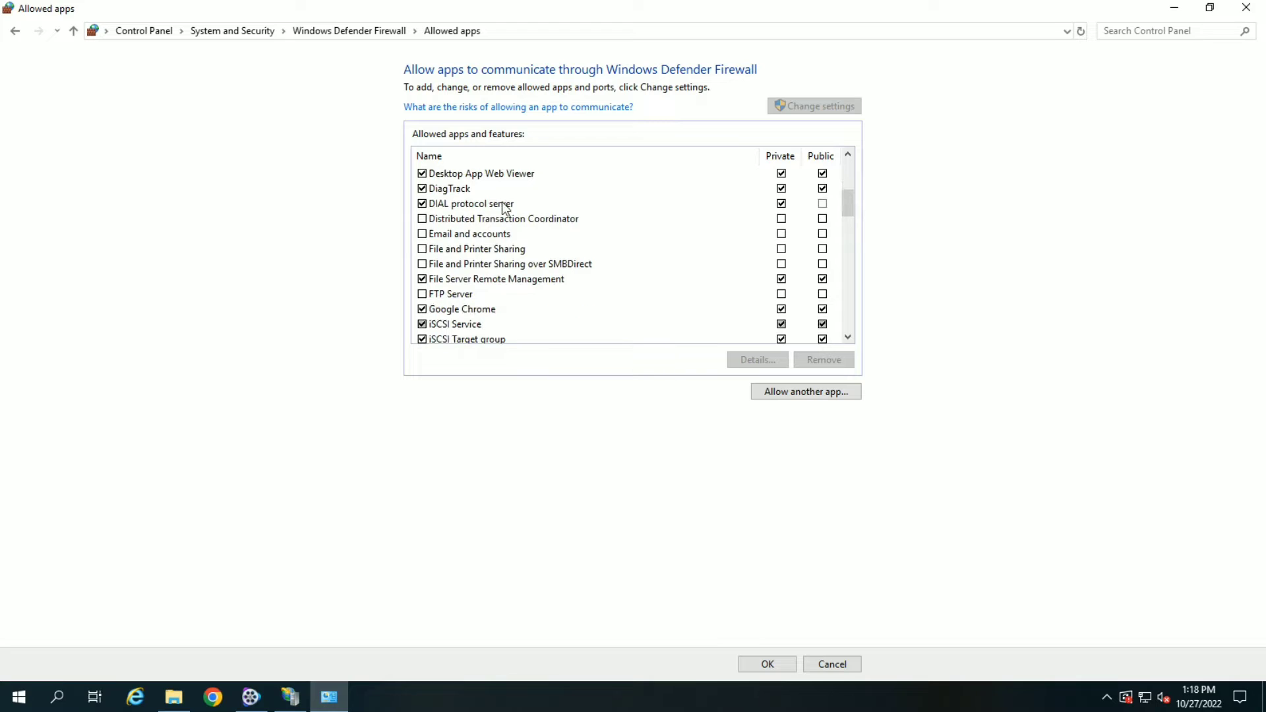
pyautogui.click(423, 249)
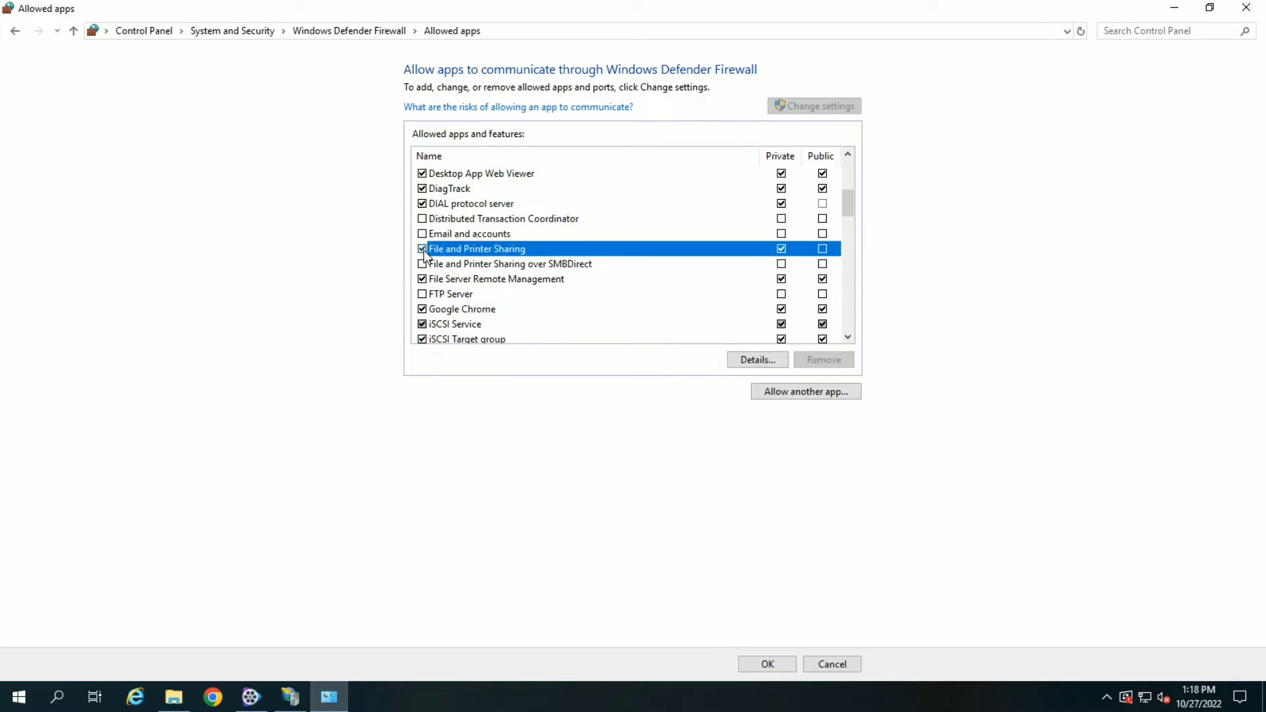
pyautogui.click(782, 250)
pyautogui.click(423, 295)
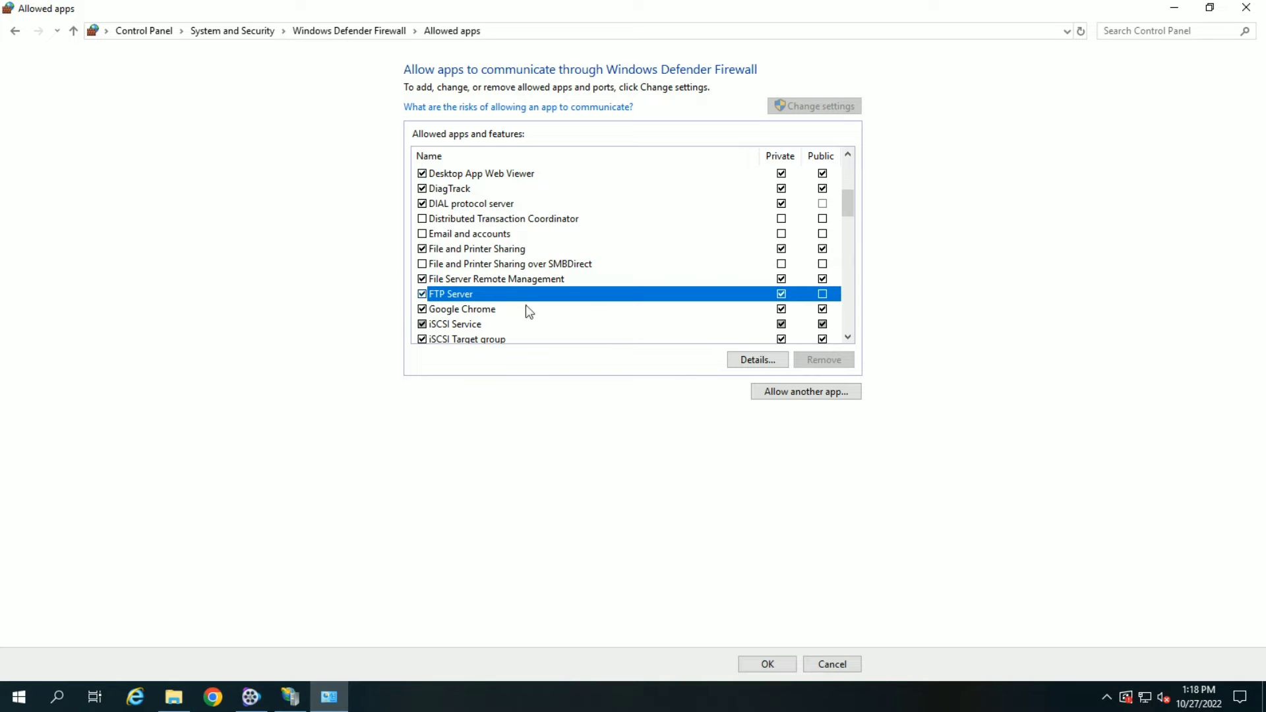
pyautogui.click(789, 297)
pyautogui.click(768, 665)
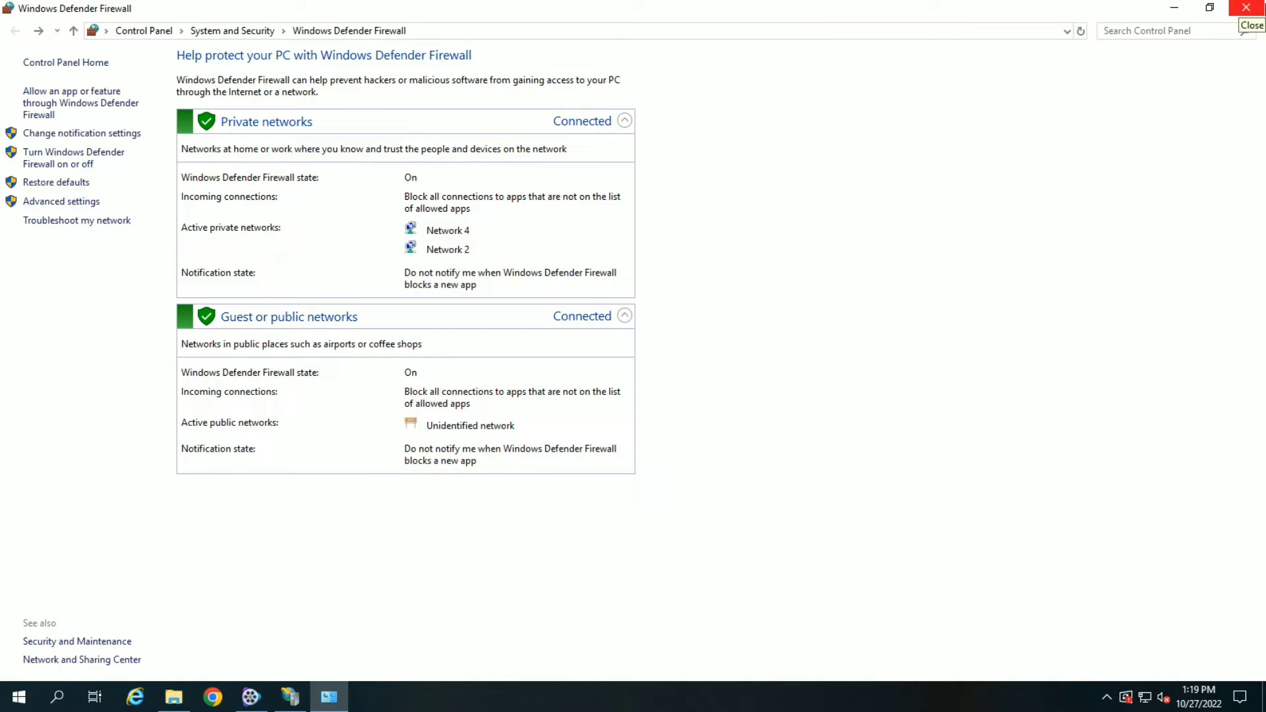
pyautogui.click(1246, 8)
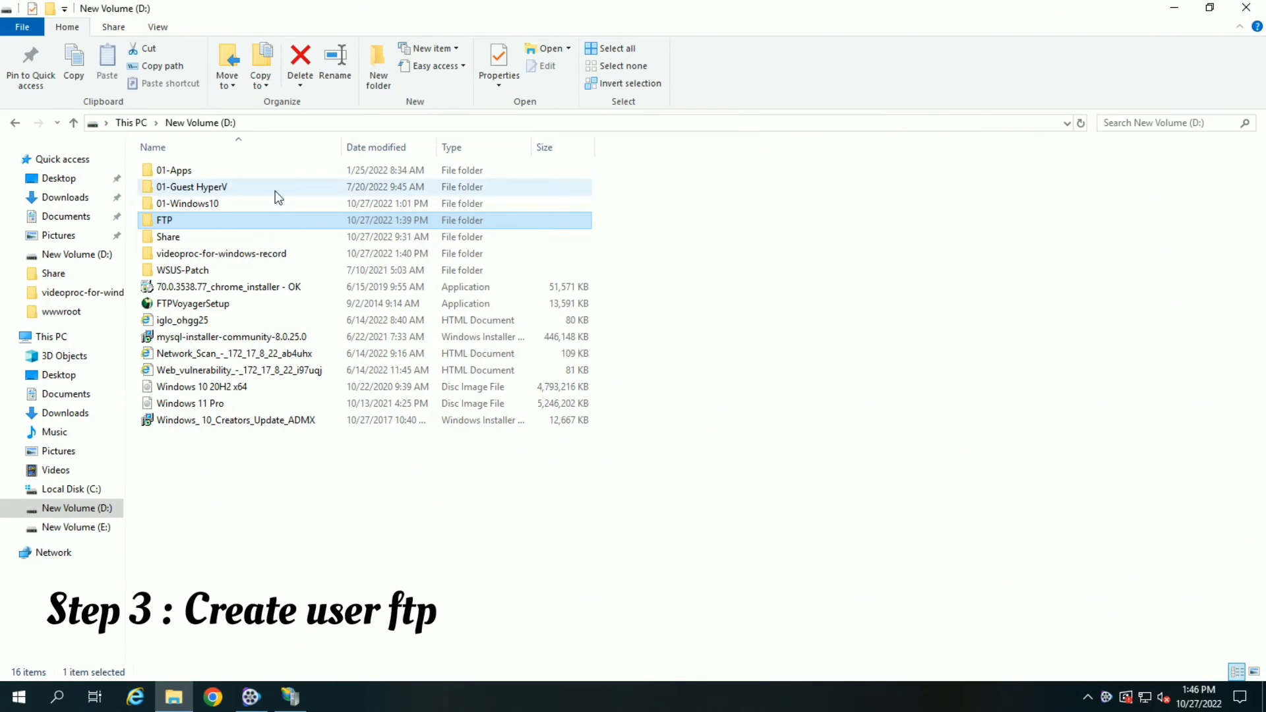
# Step: Open Manage from This PC, then launch Computer Management from Server Manager's Tools menu
pyautogui.click(74, 339)
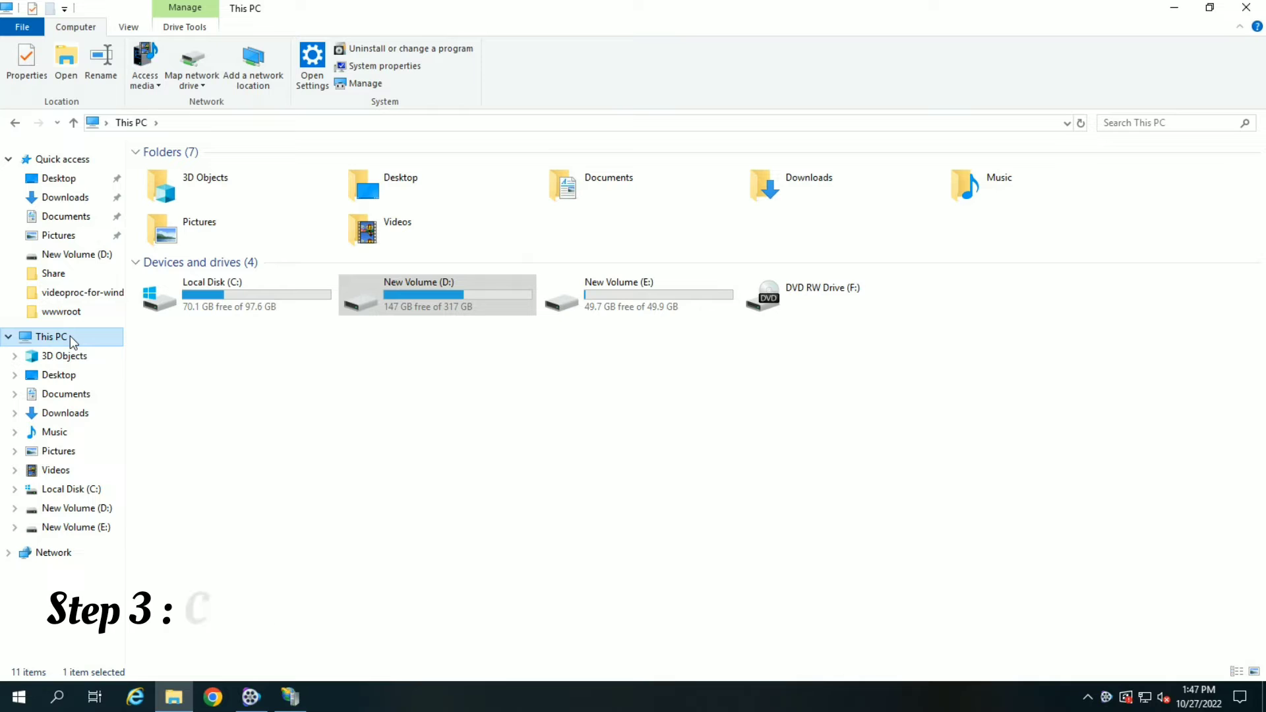
pyautogui.rightClick(70, 337)
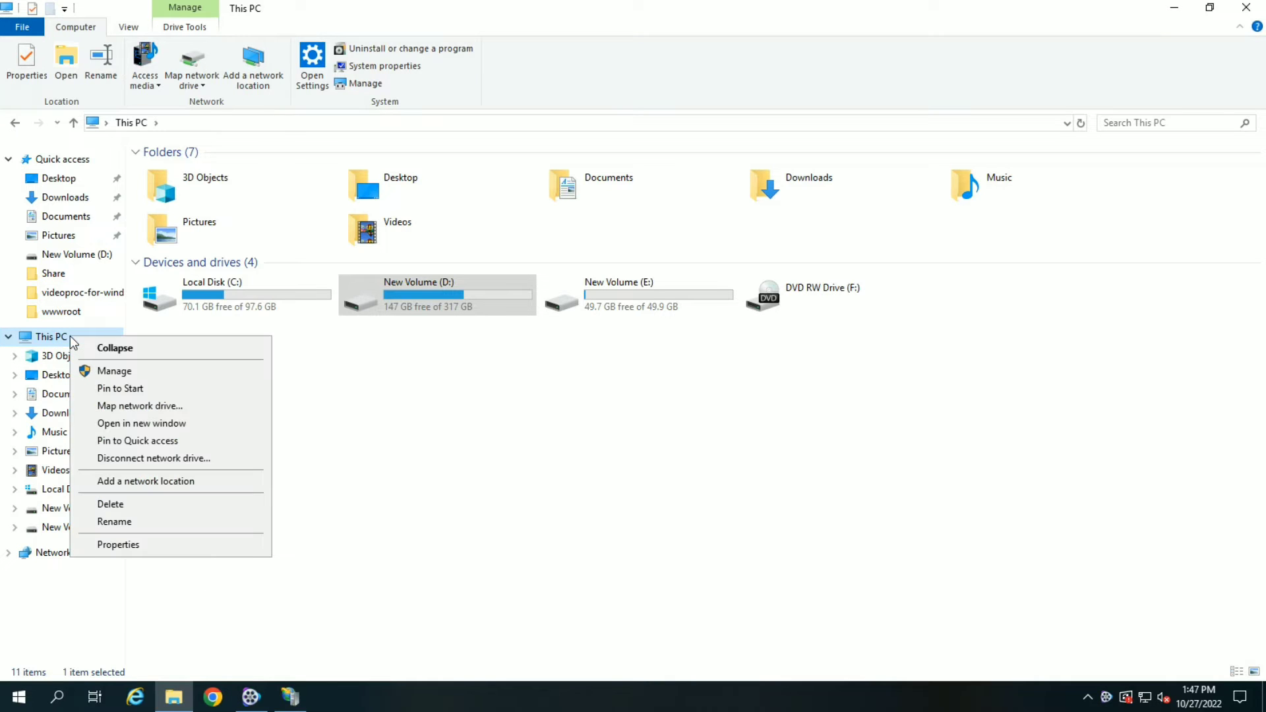
pyautogui.click(118, 372)
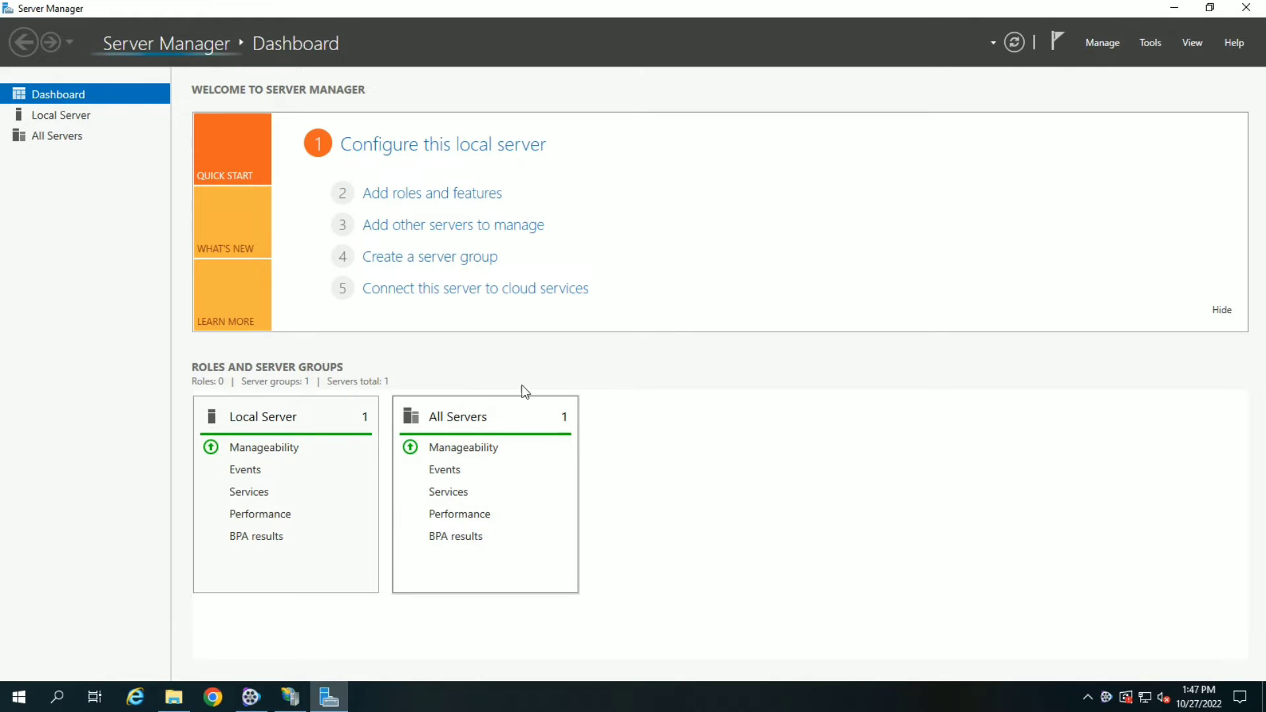
pyautogui.click(1150, 43)
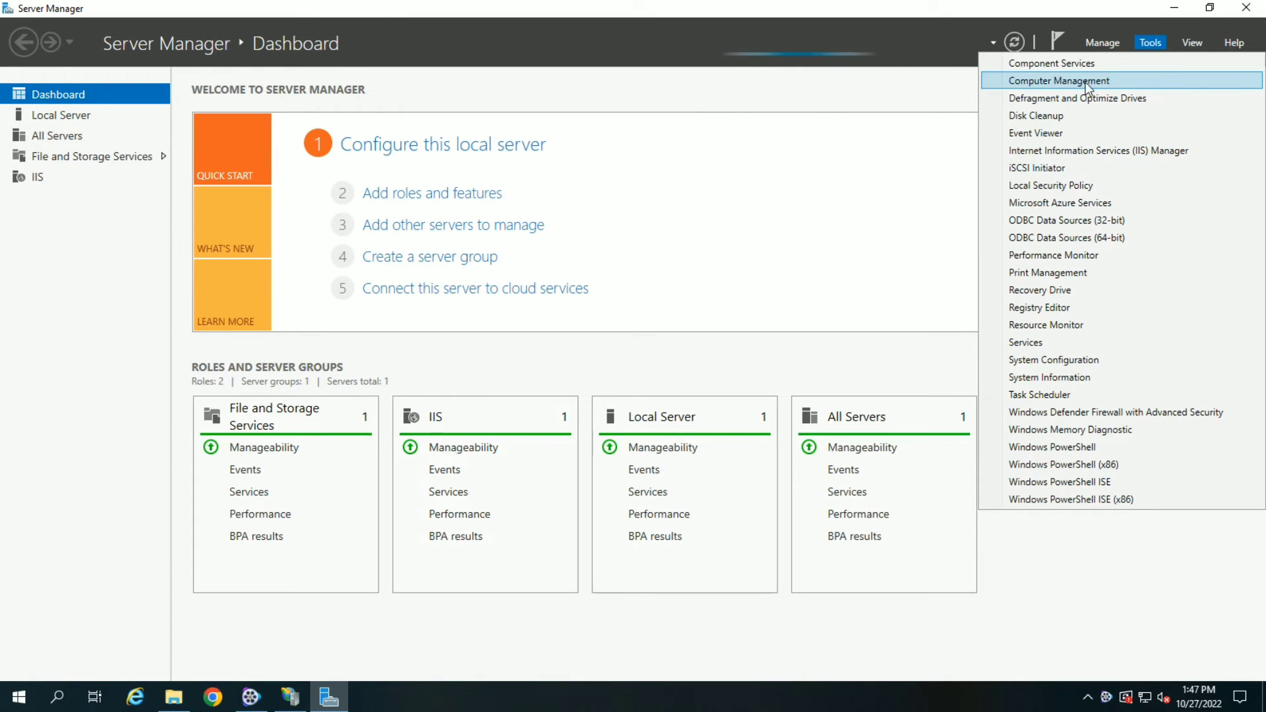
pyautogui.click(1086, 80)
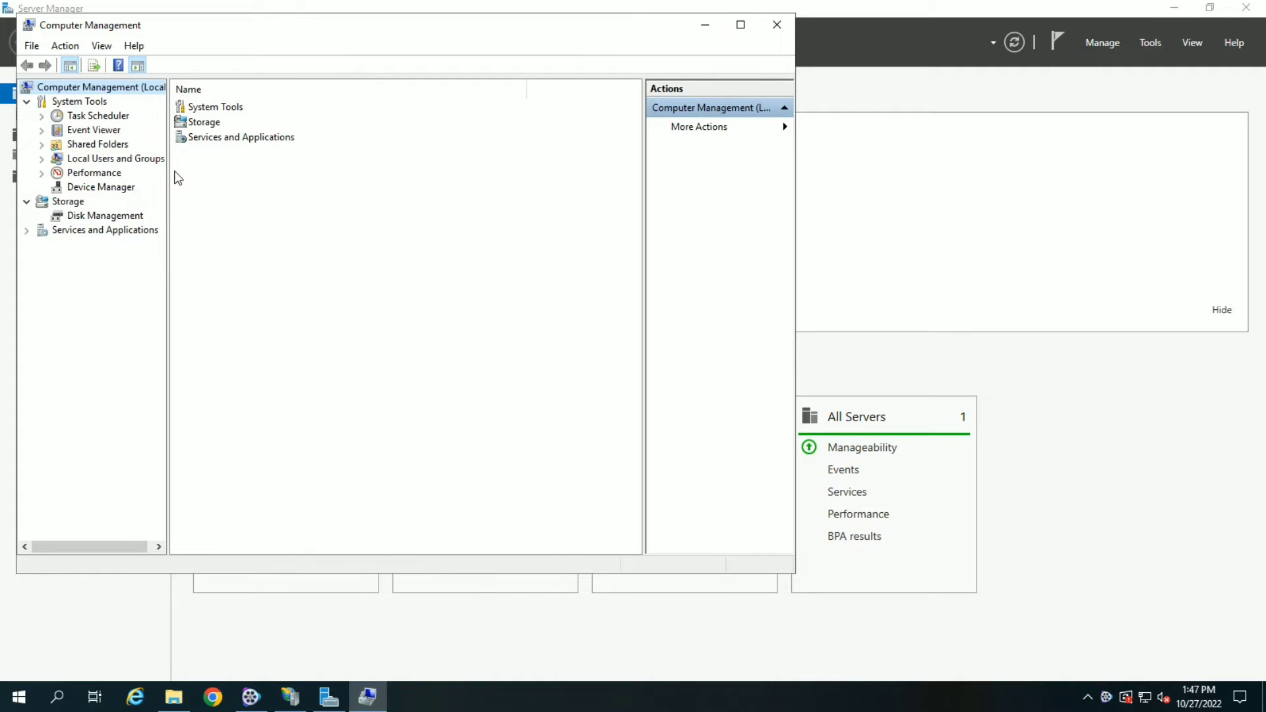
# Step: Go to Local Users and Groups > Users and start a new user account
pyautogui.click(110, 159)
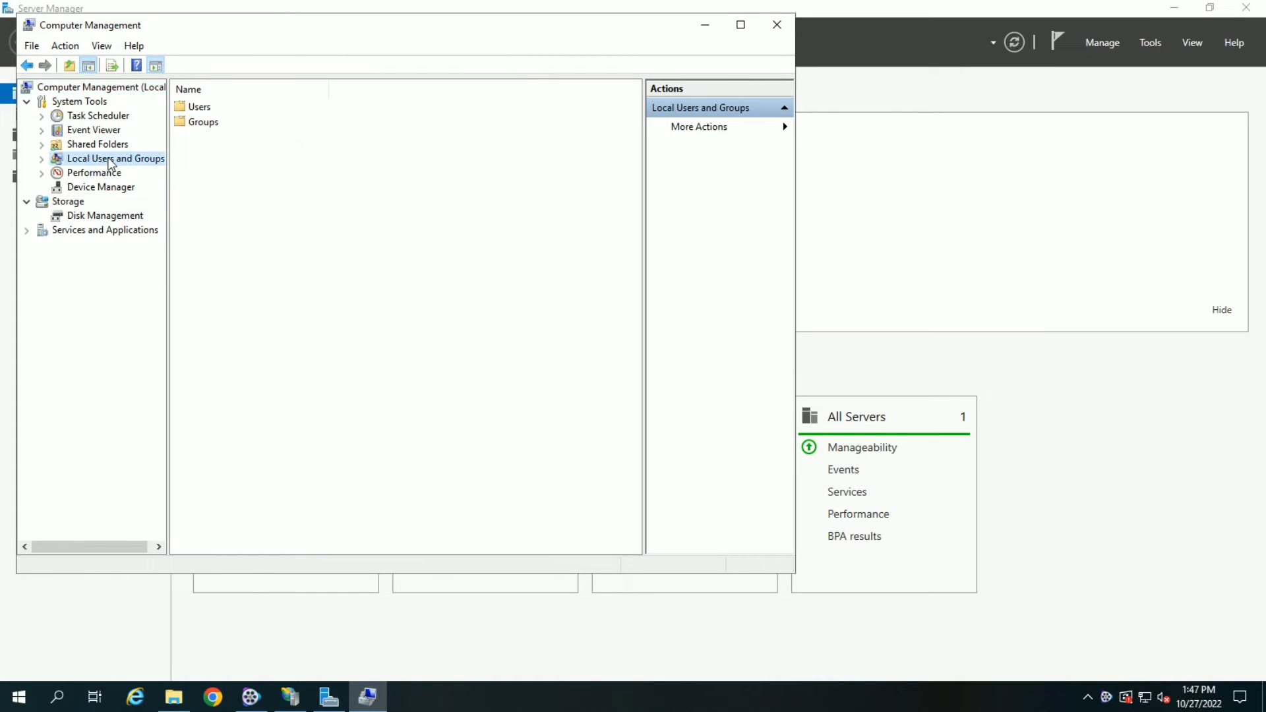
pyautogui.click(42, 160)
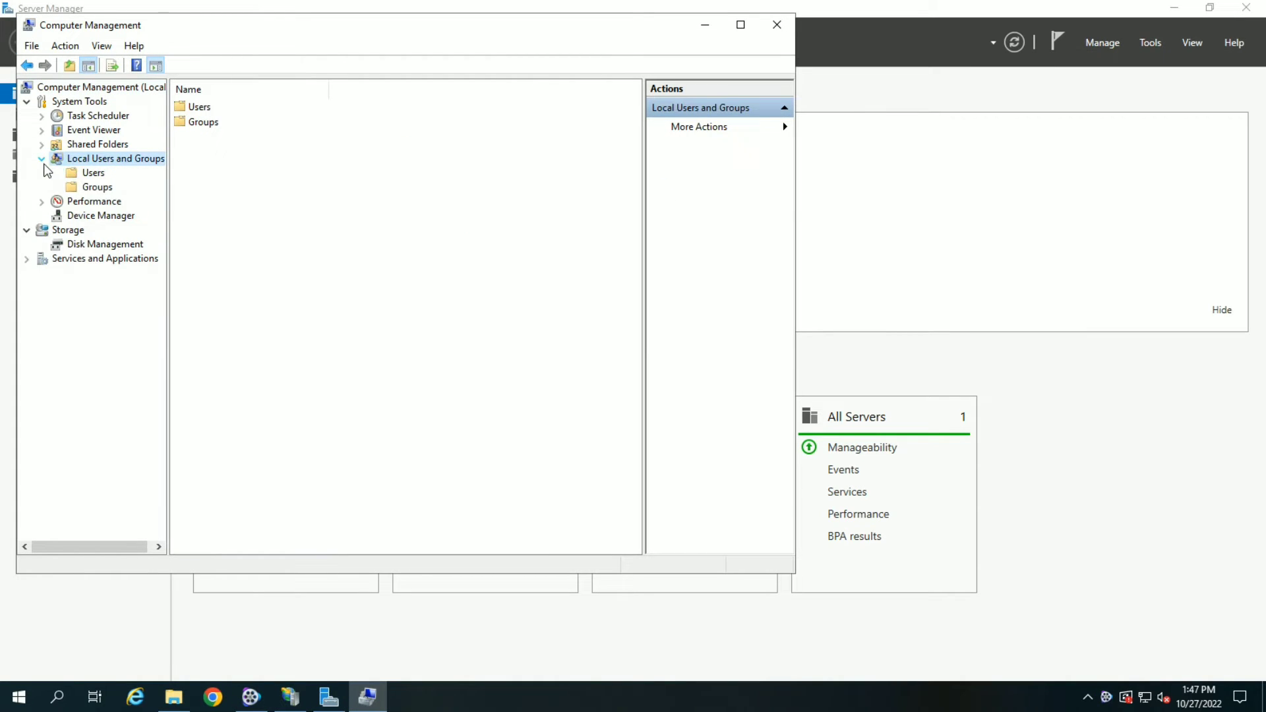
pyautogui.click(97, 172)
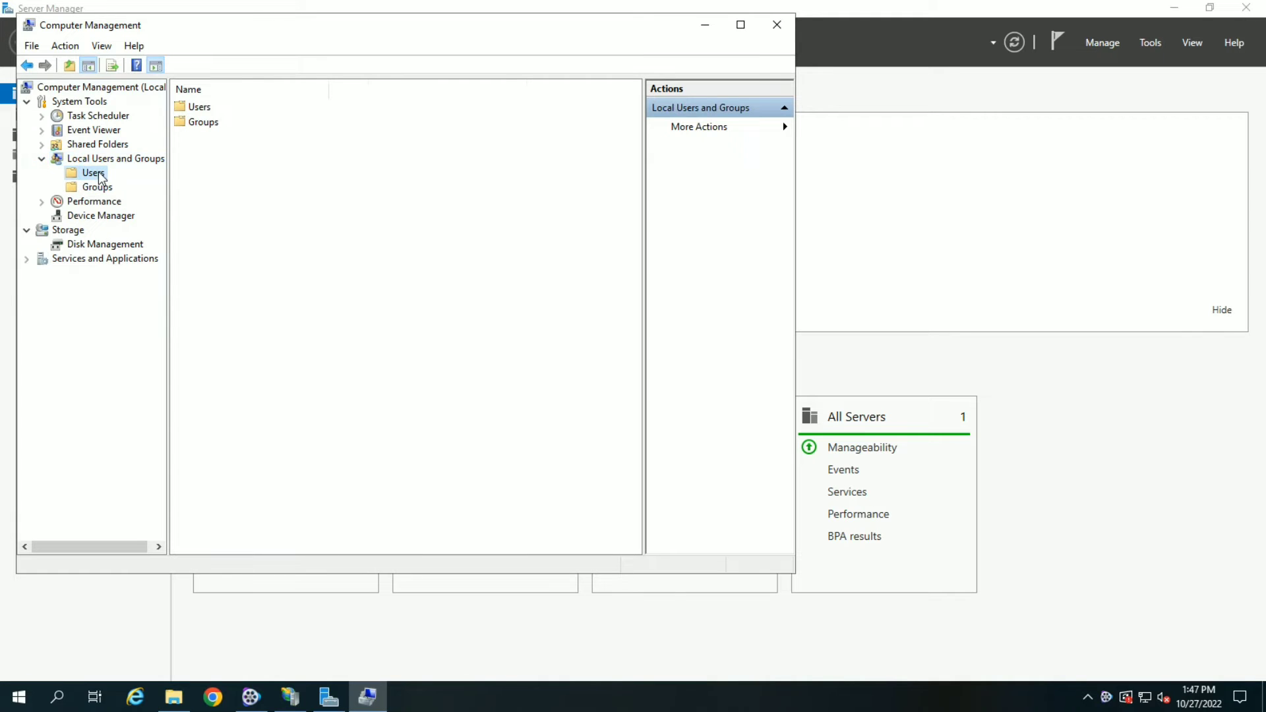
pyautogui.rightClick(230, 231)
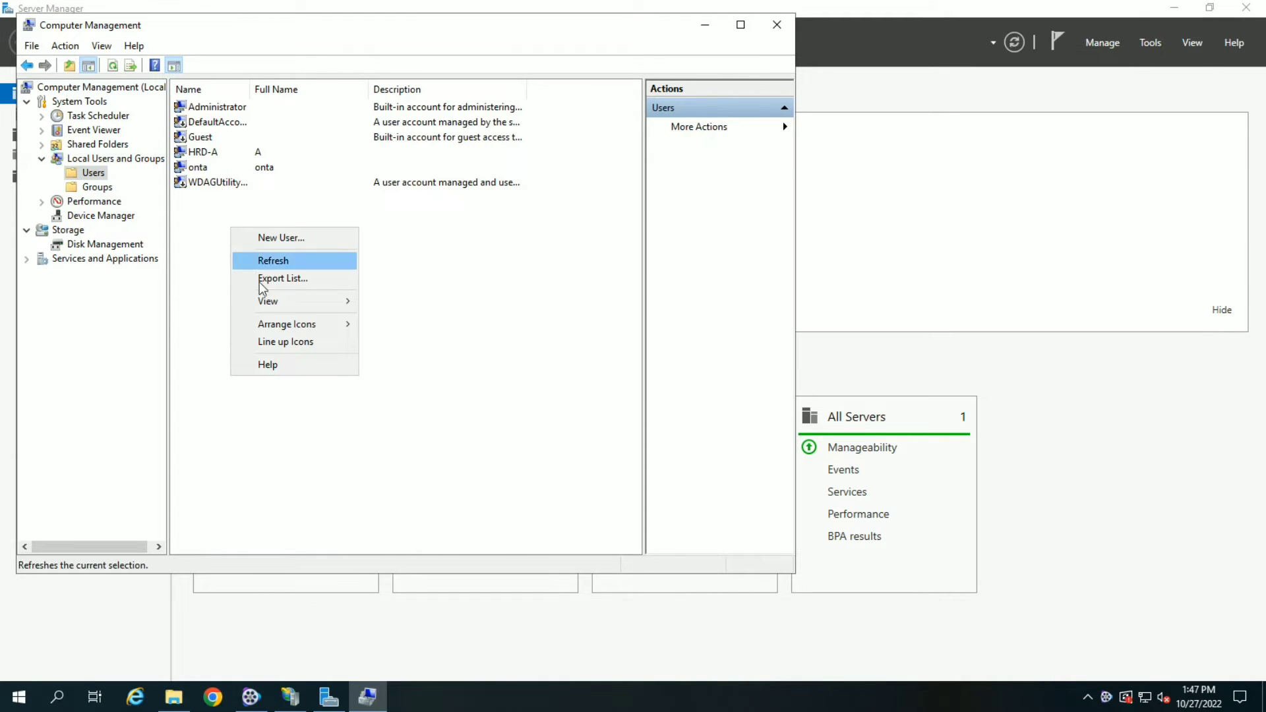
pyautogui.click(283, 244)
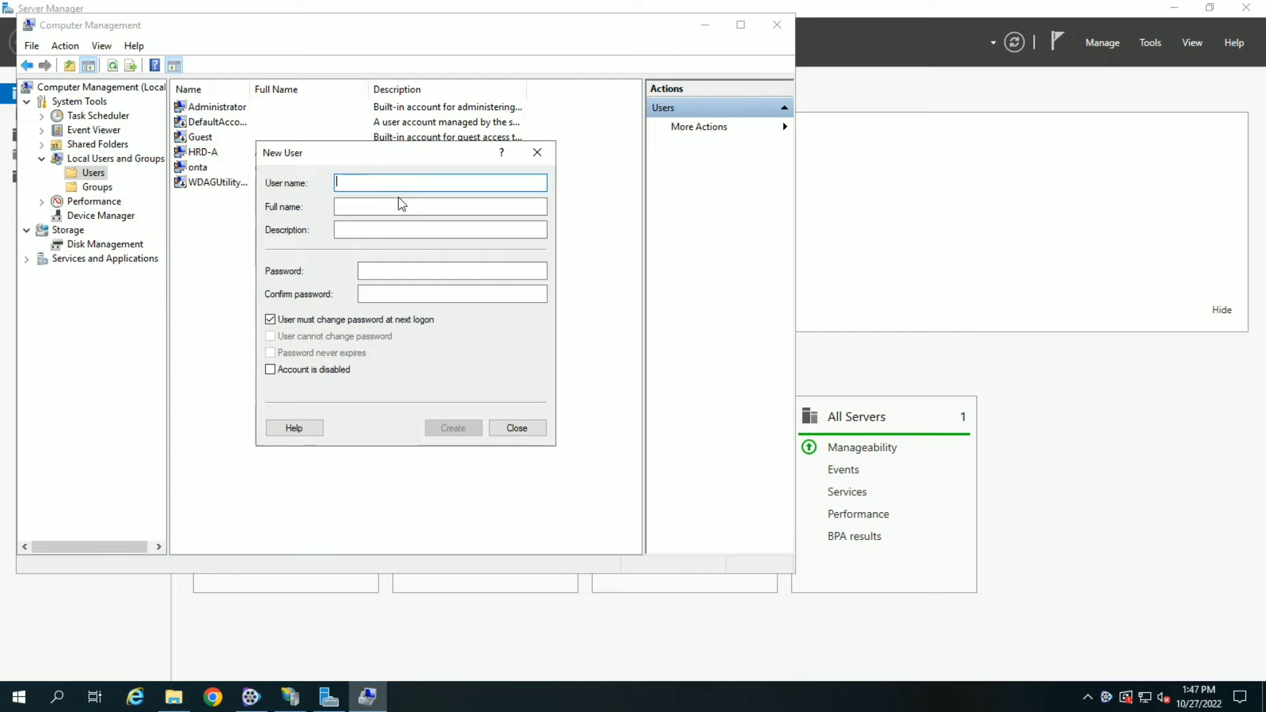
# Step: Enter the new user's name and password, disable must-change-password at next logon, and create it
pyautogui.write('user')
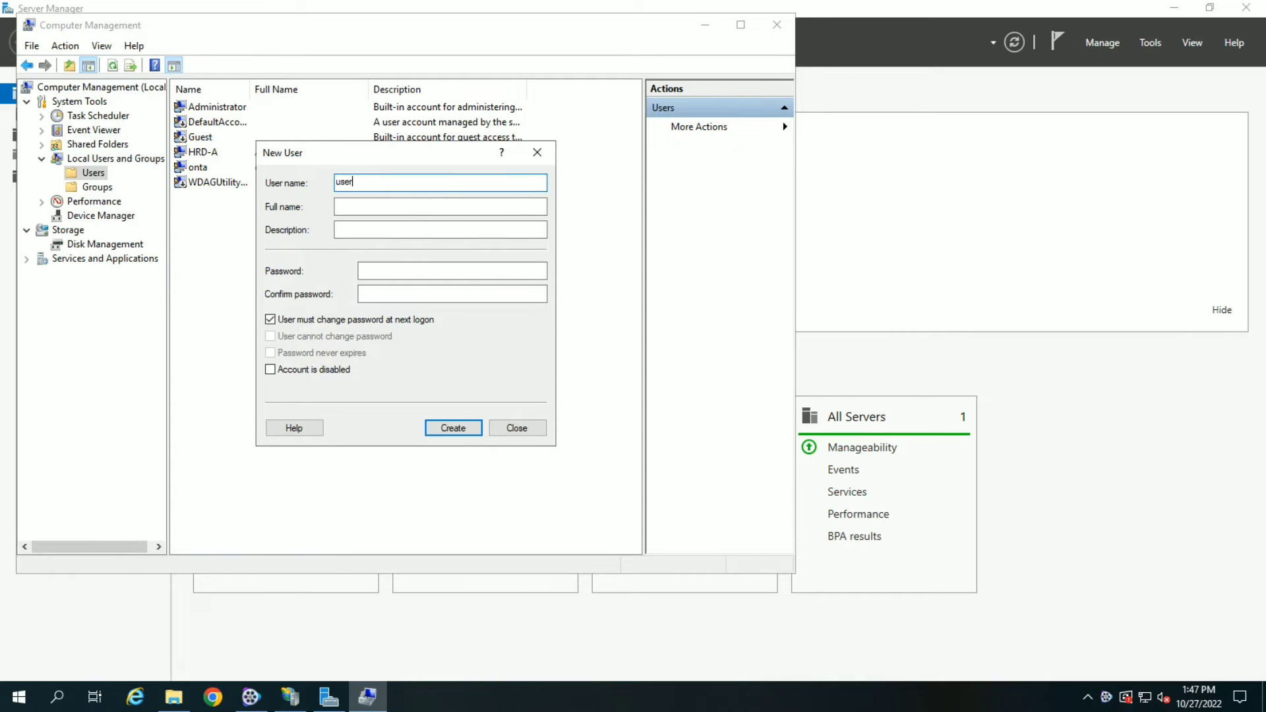
pyautogui.write('1')
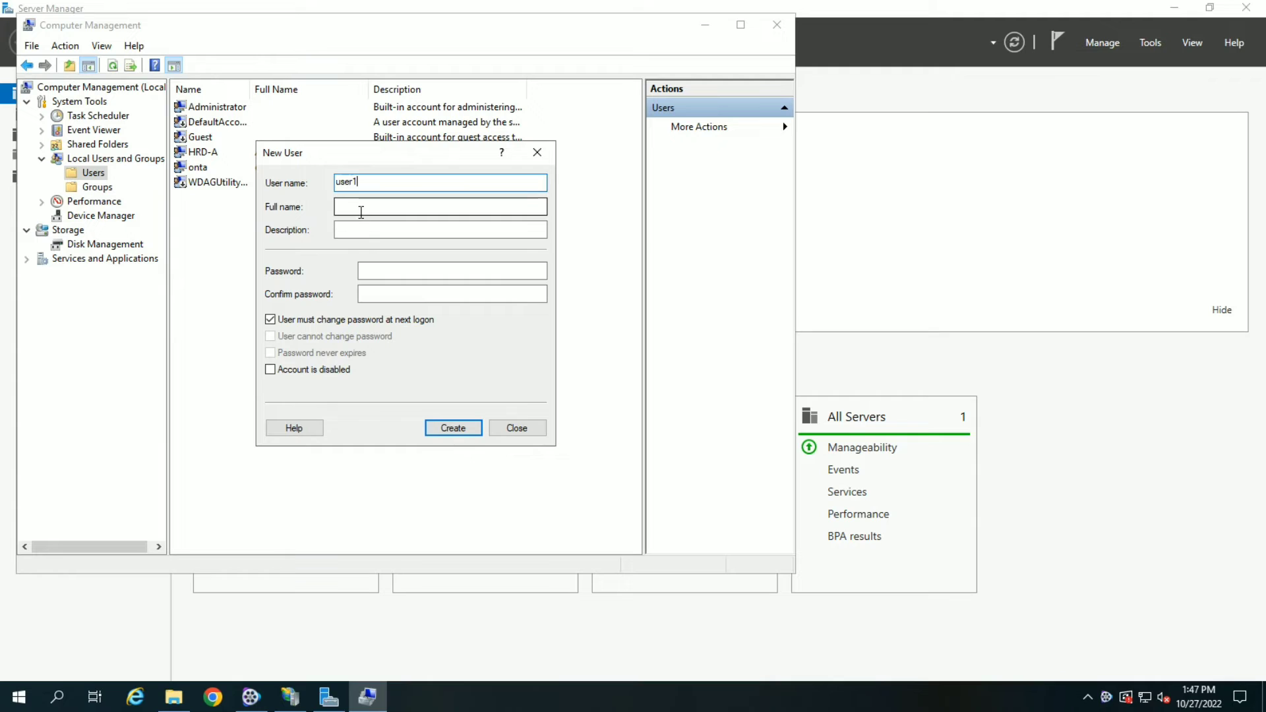
pyautogui.press('Tab')
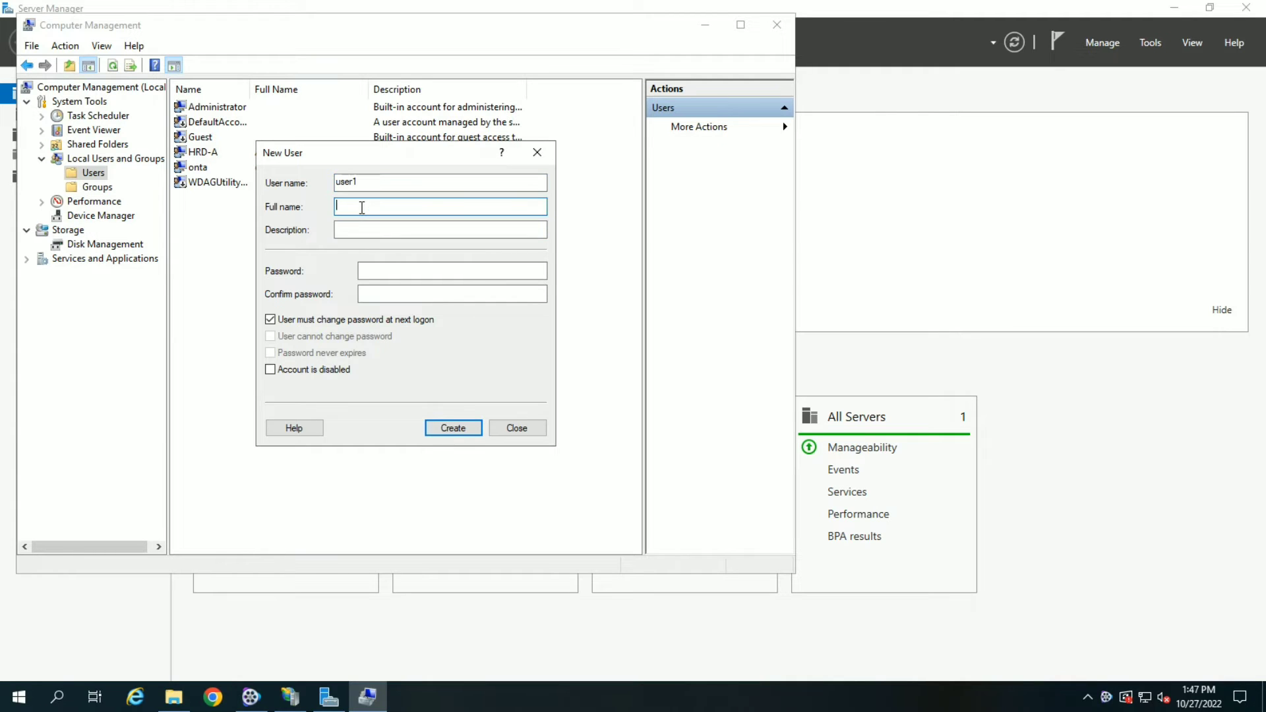
pyautogui.click(449, 270)
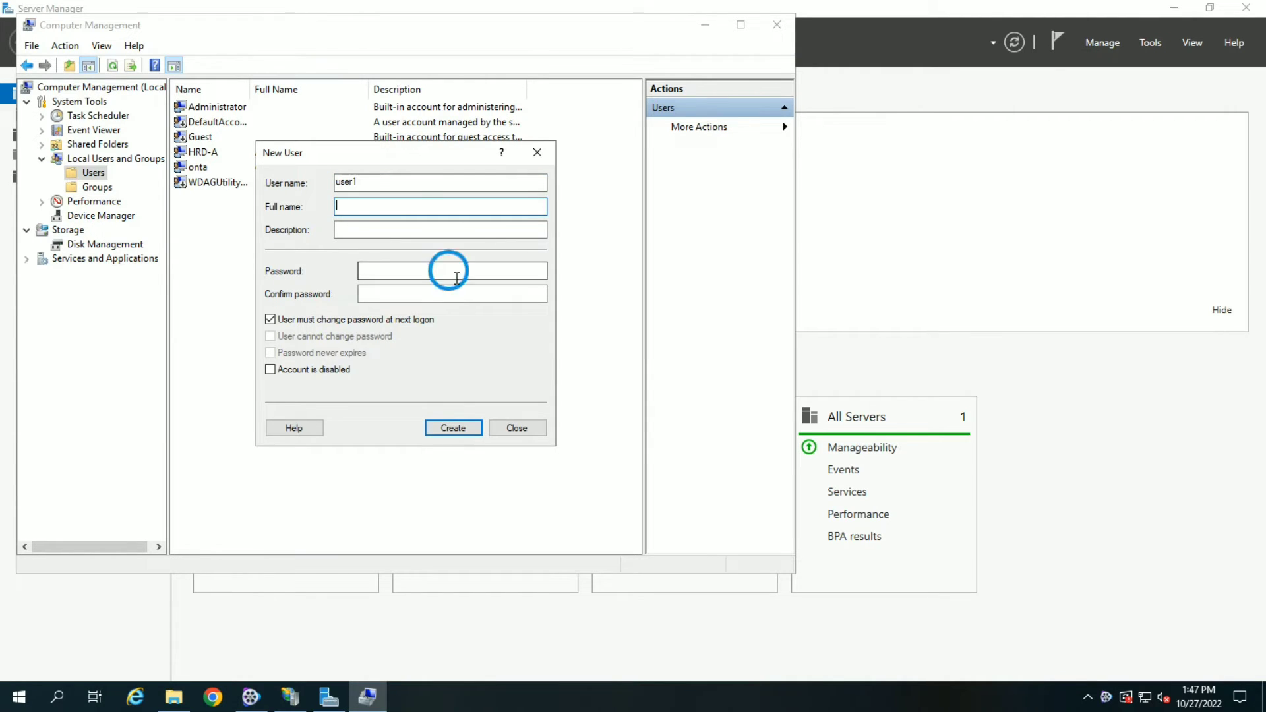
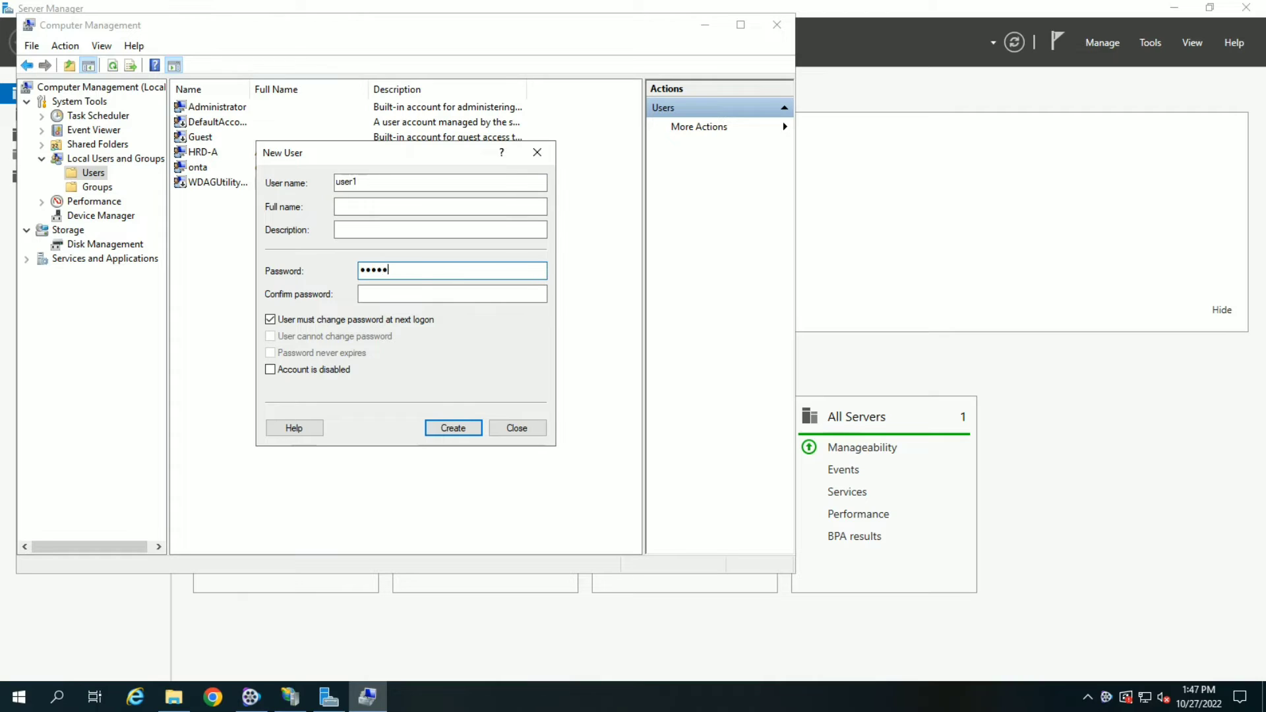
pyautogui.press('Tab')
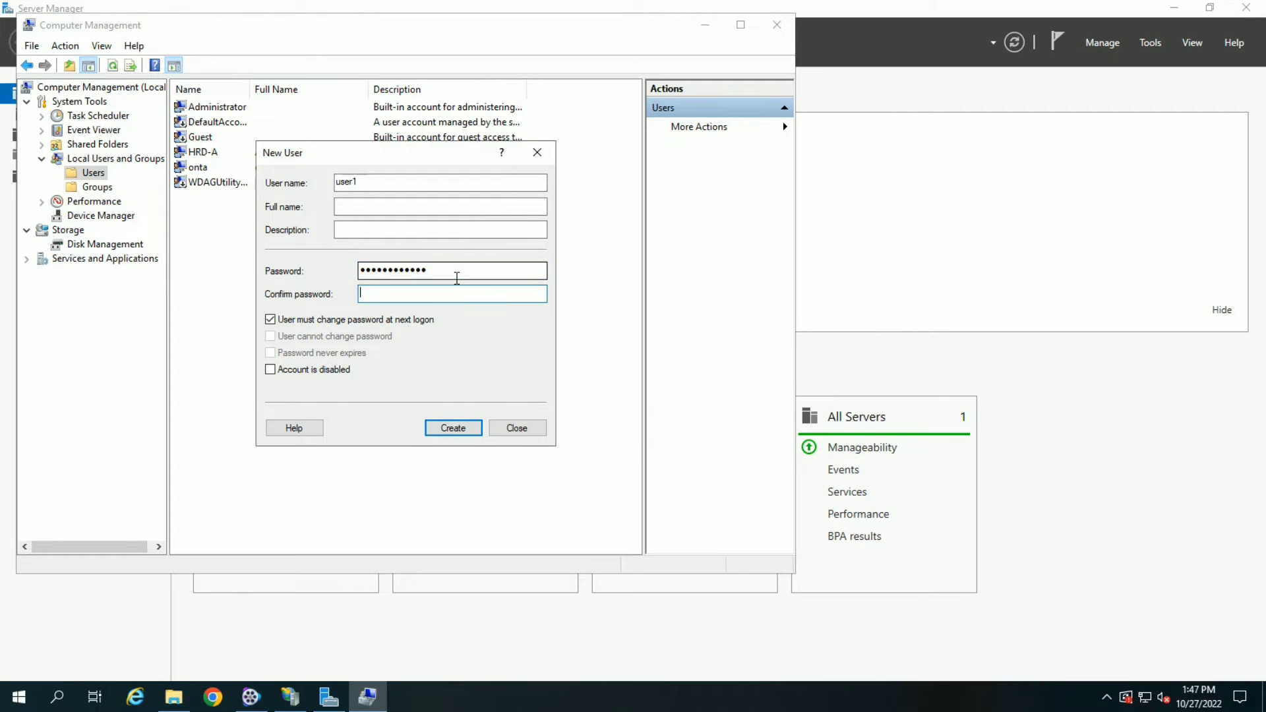
pyautogui.click(352, 323)
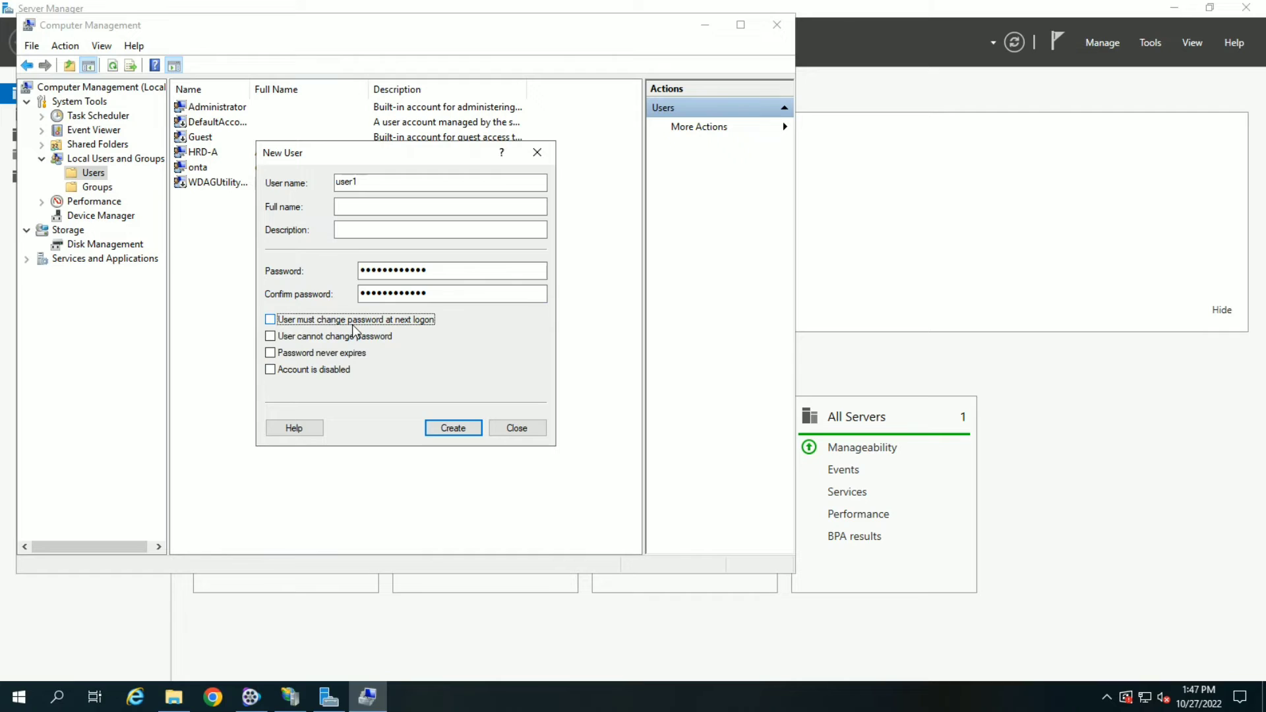
pyautogui.click(438, 427)
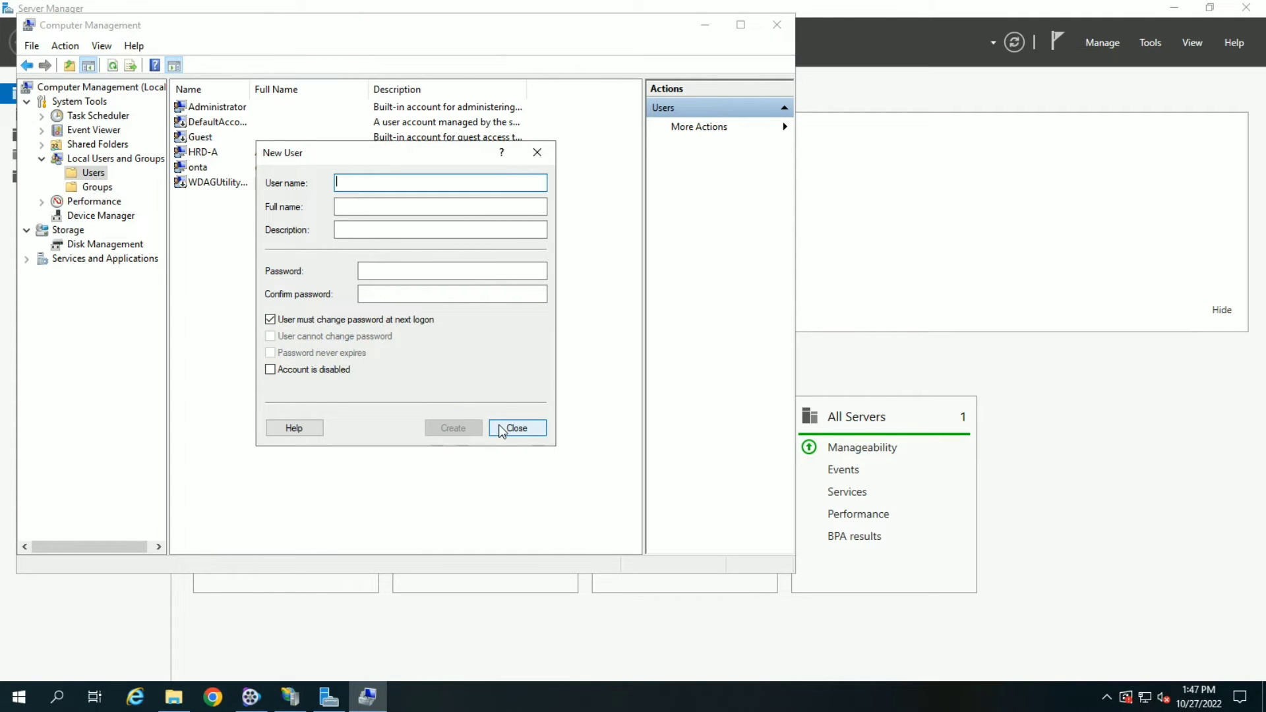
pyautogui.click(517, 428)
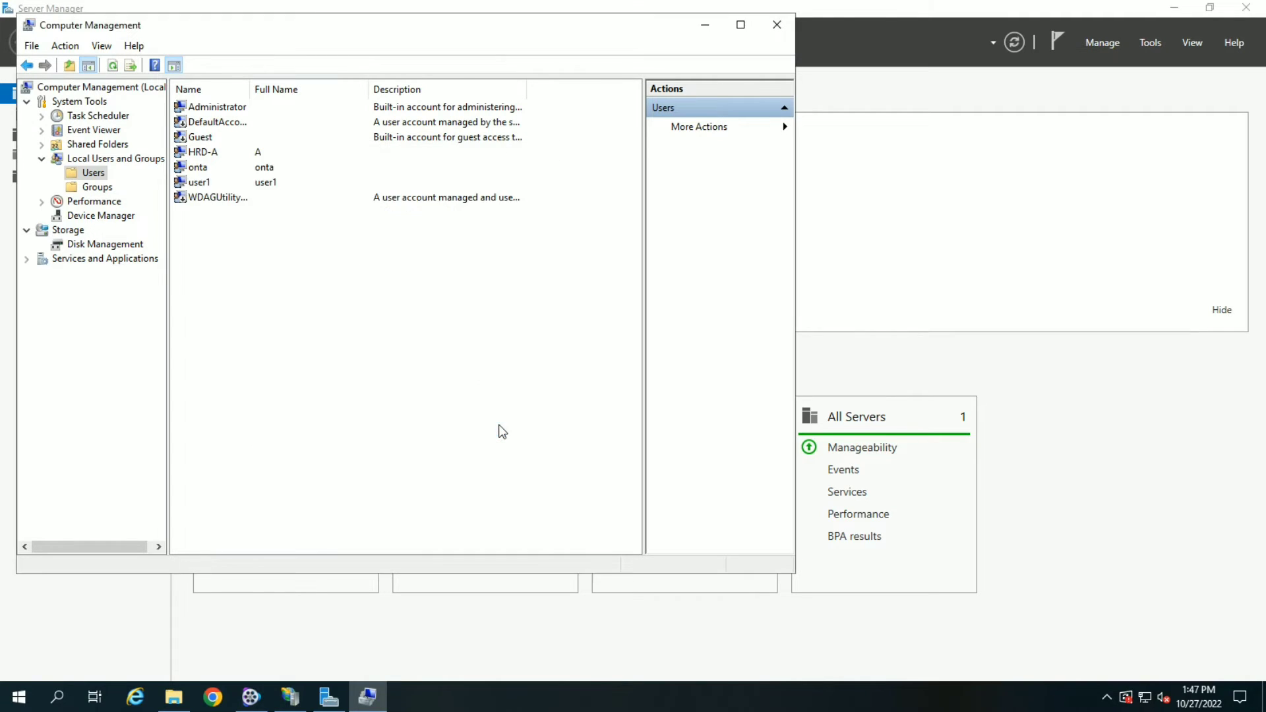
# Step: Select entries in the Users list to confirm the new account appears
pyautogui.click(213, 159)
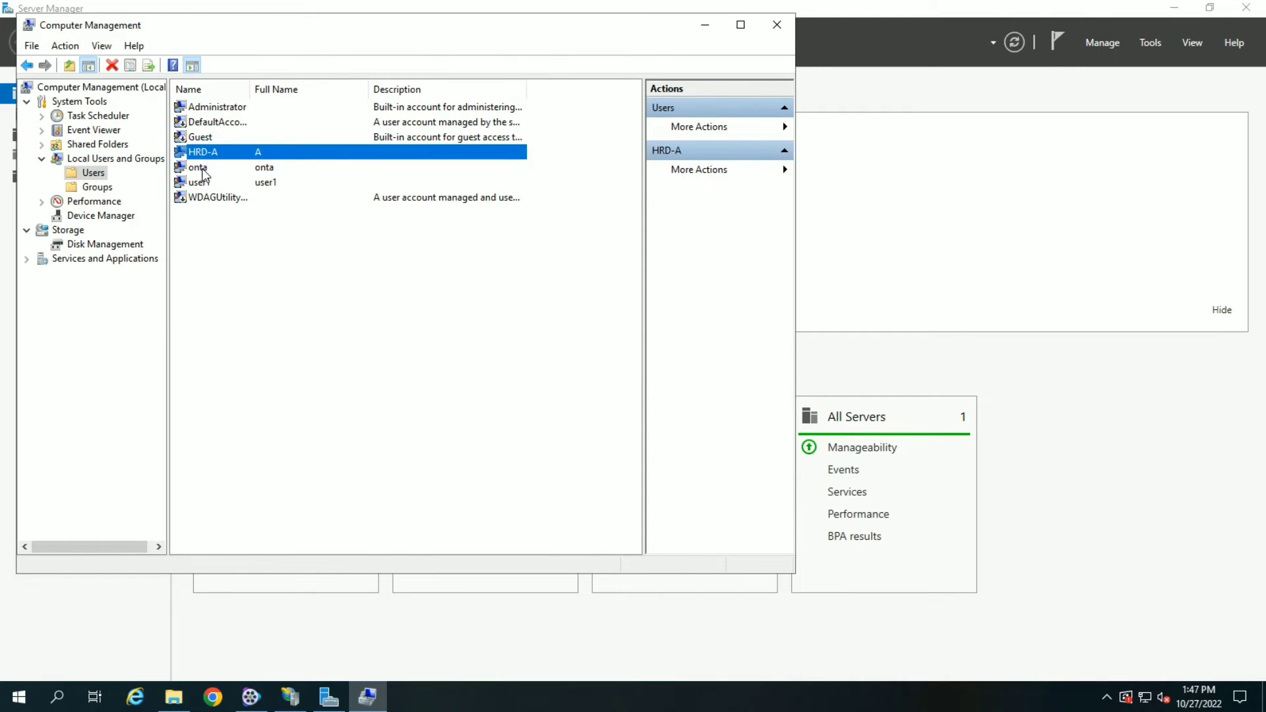
pyautogui.click(203, 171)
pyautogui.click(198, 184)
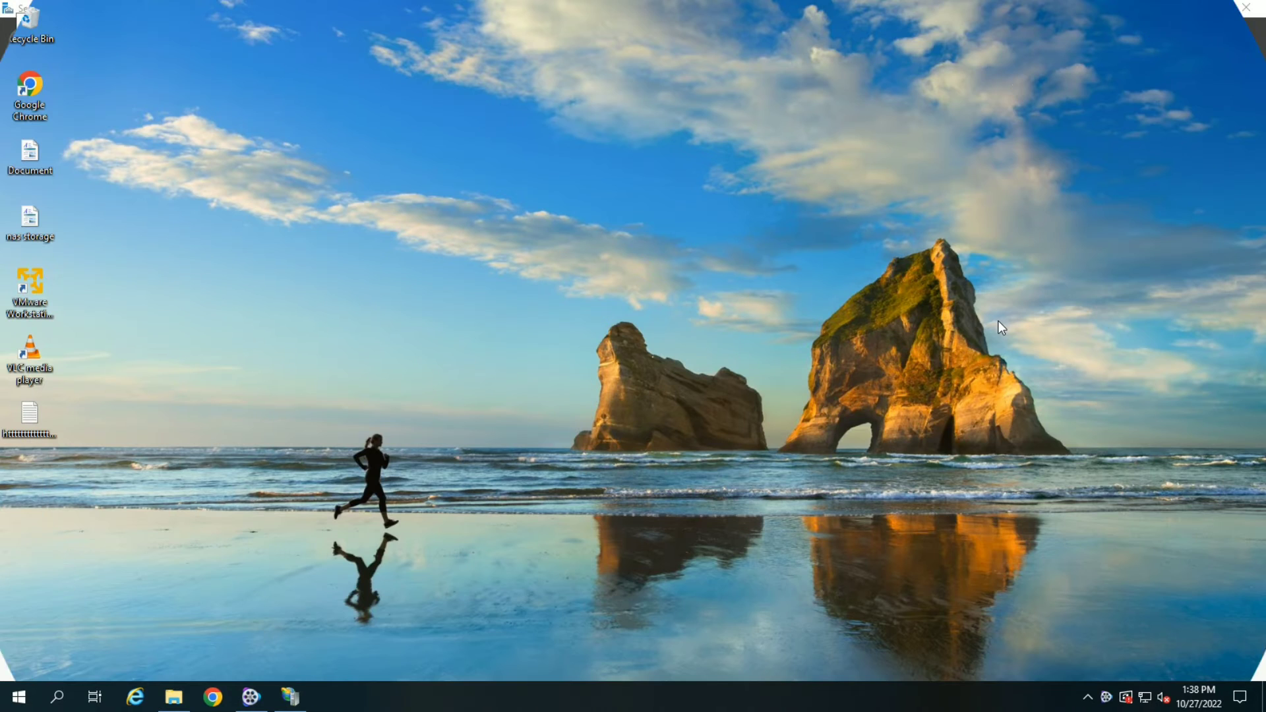
# Step: Browse to the FTP folder on New Volume (D:) in File Explorer
pyautogui.click(172, 699)
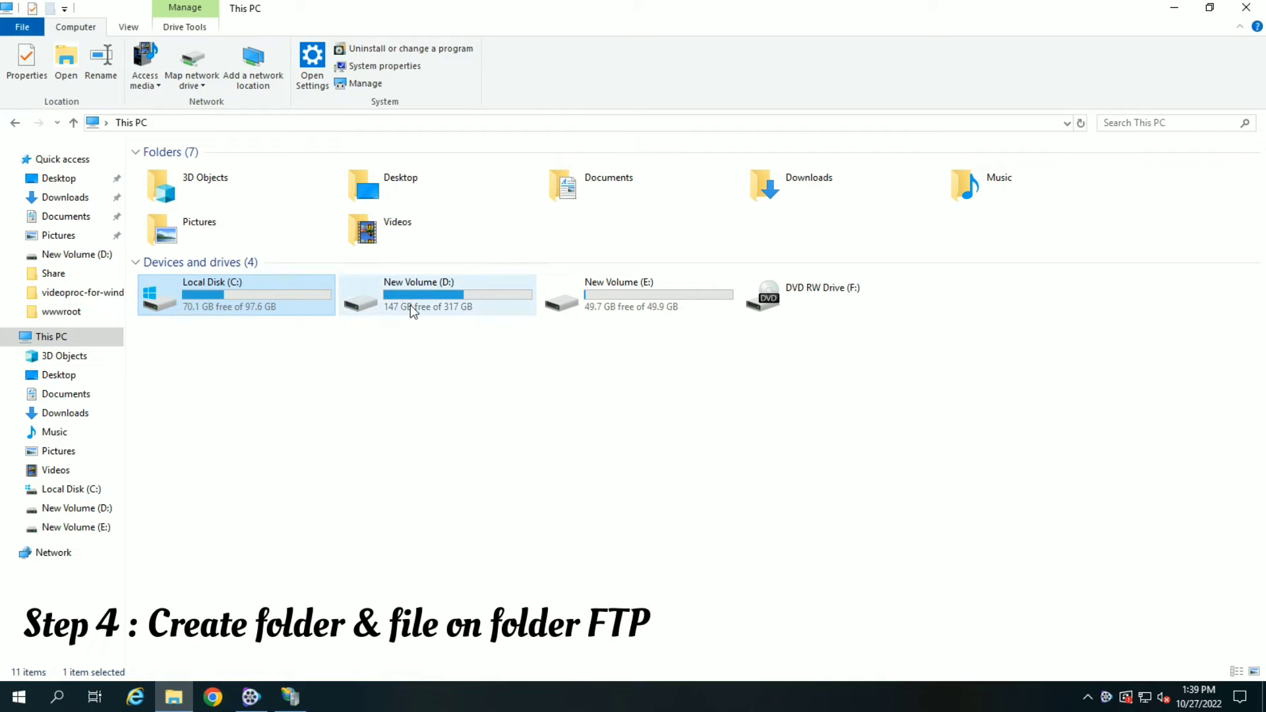
pyautogui.doubleClick(412, 308)
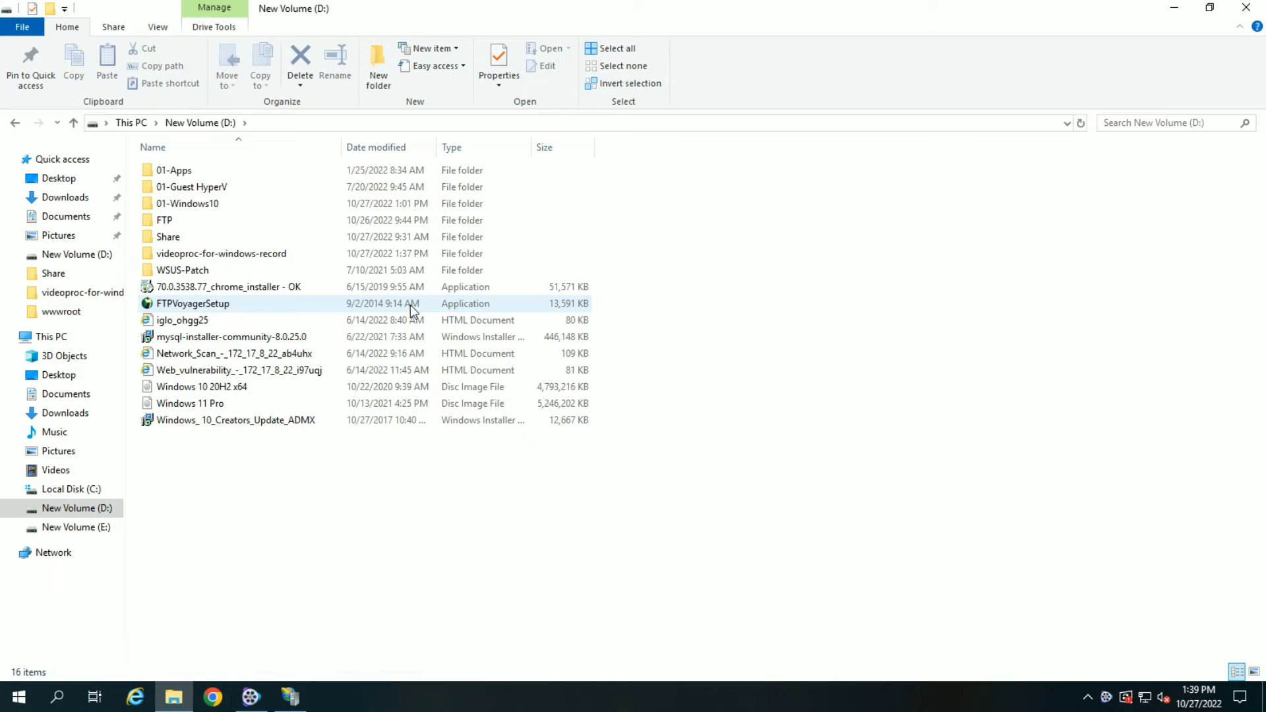
pyautogui.doubleClick(189, 225)
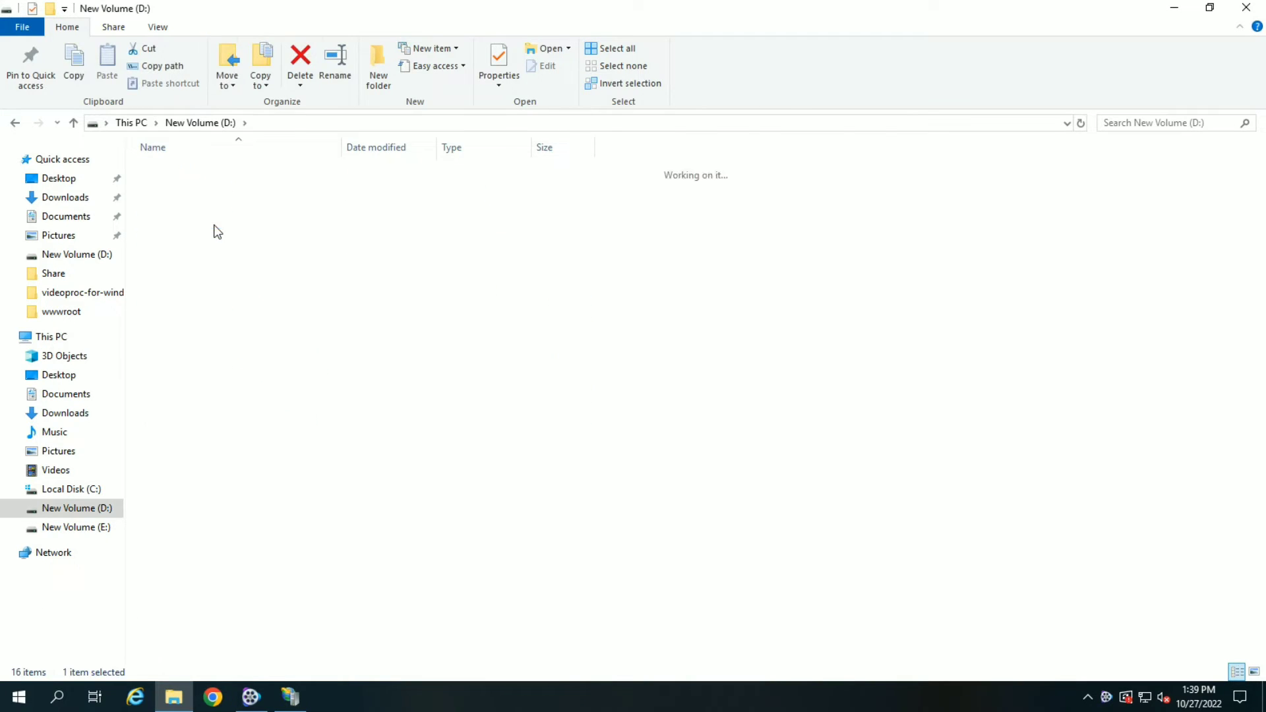
# Step: Create a new folder in FTP named Test 1
pyautogui.rightClick(312, 328)
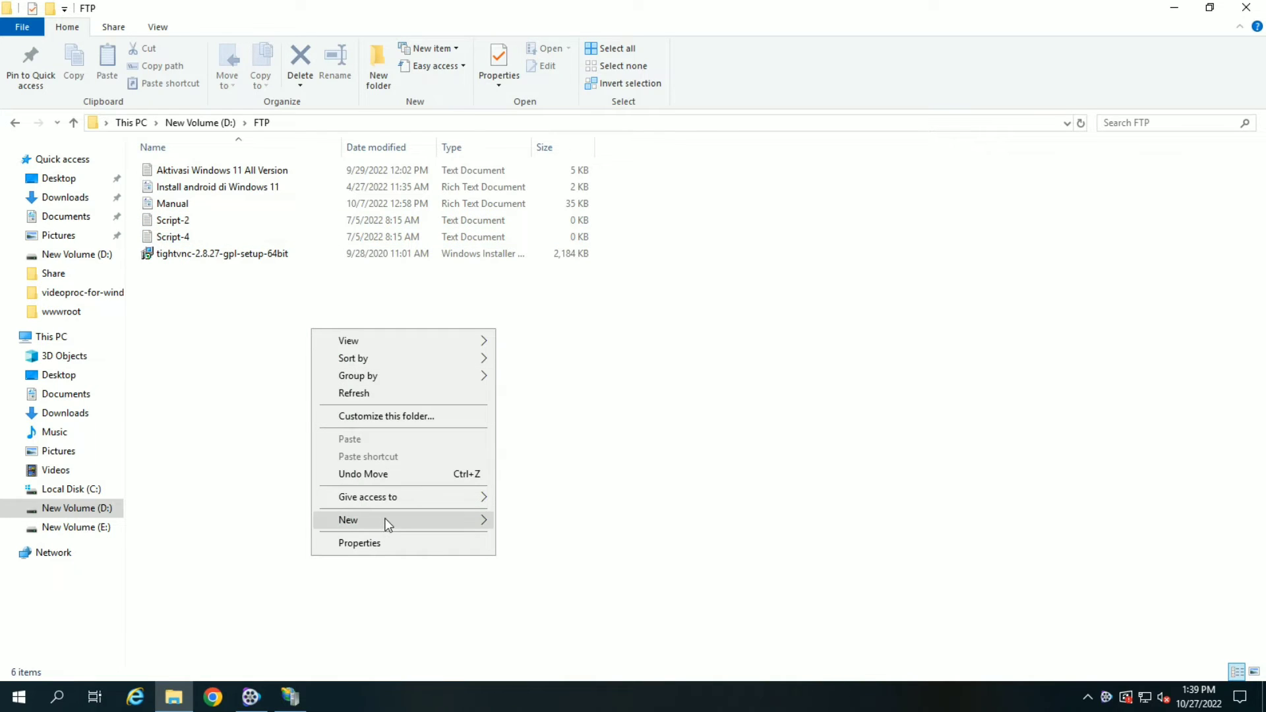
pyautogui.moveTo(388, 524)
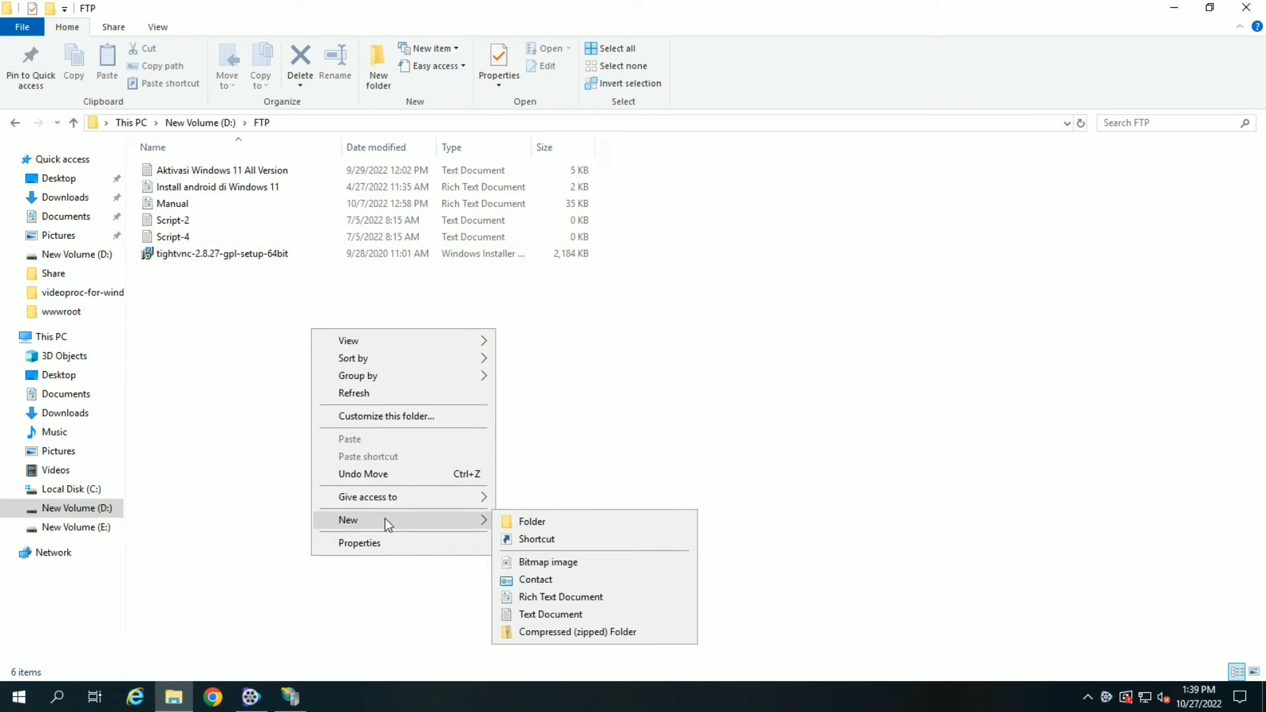
pyautogui.click(537, 524)
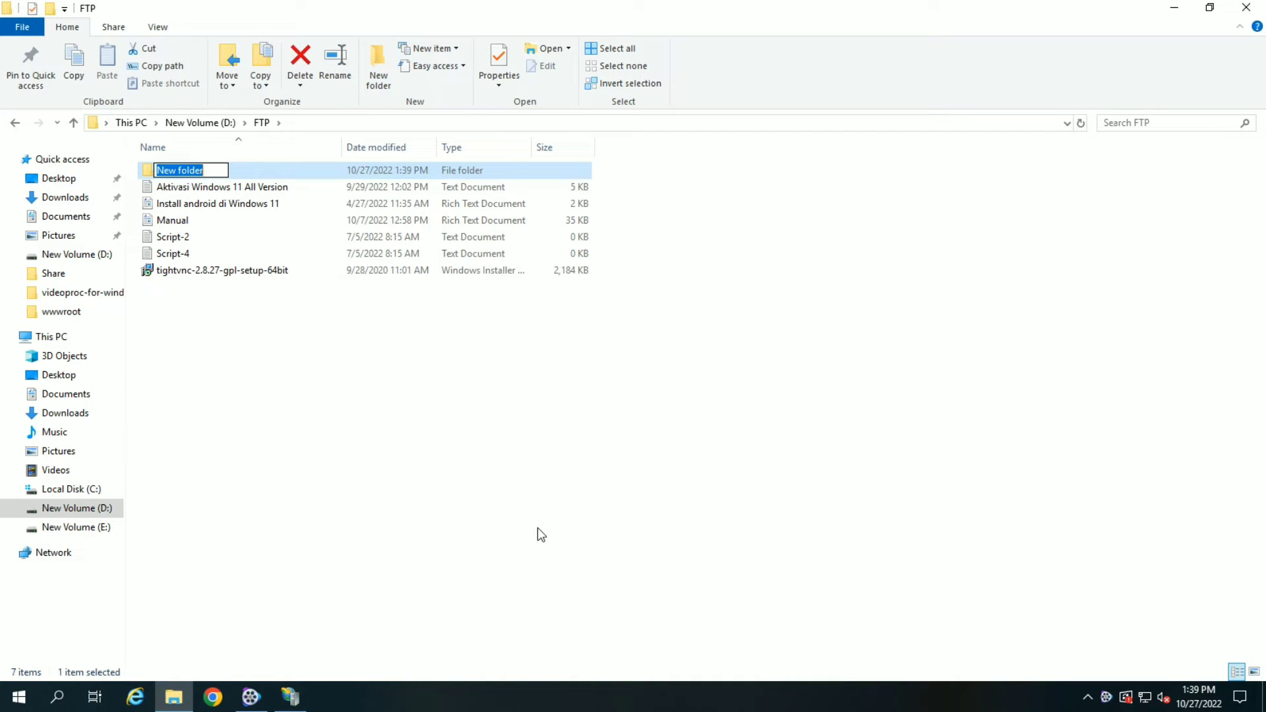
pyautogui.press('BackSpace')
pyautogui.write('Test')
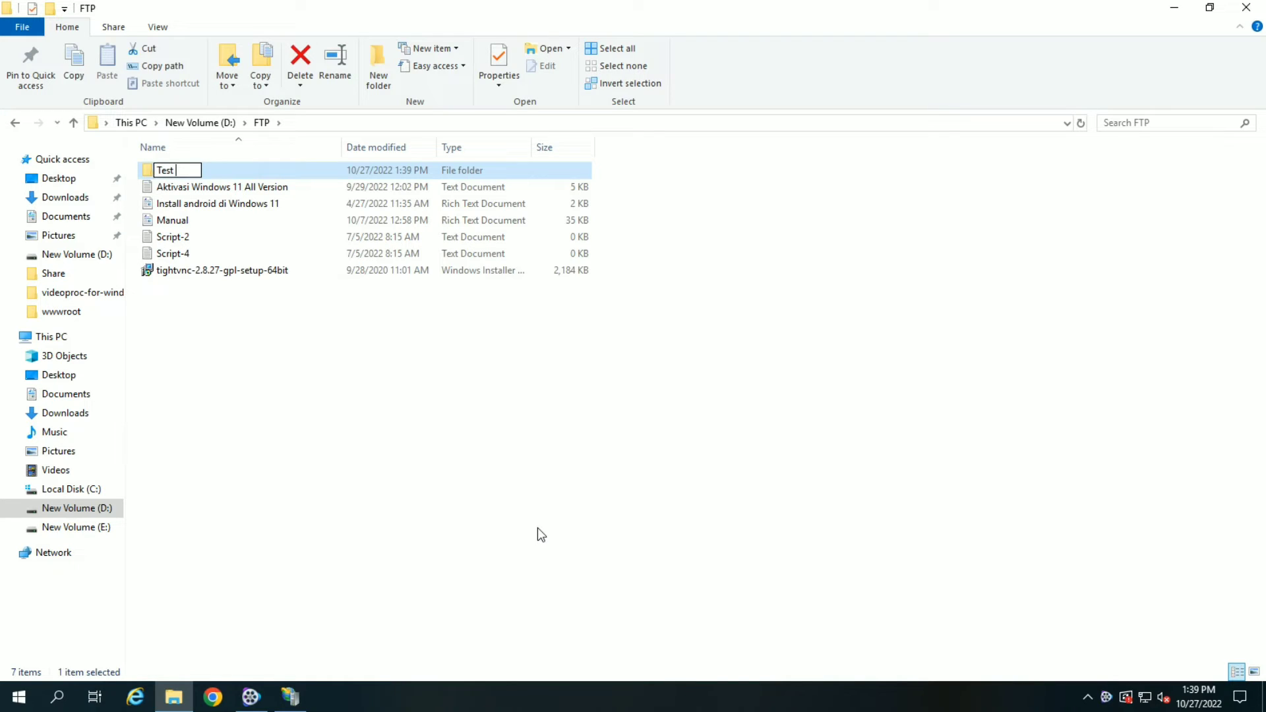
pyautogui.write(' 1')
pyautogui.click(234, 368)
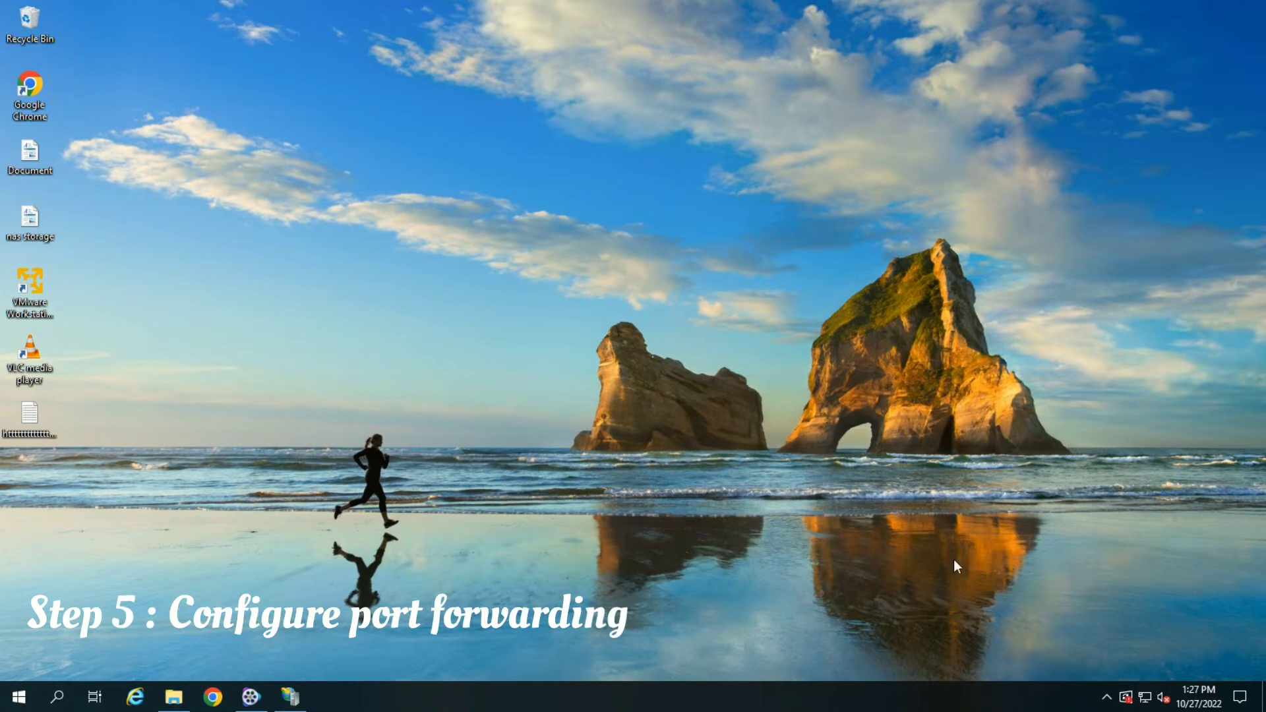
pyautogui.click(212, 697)
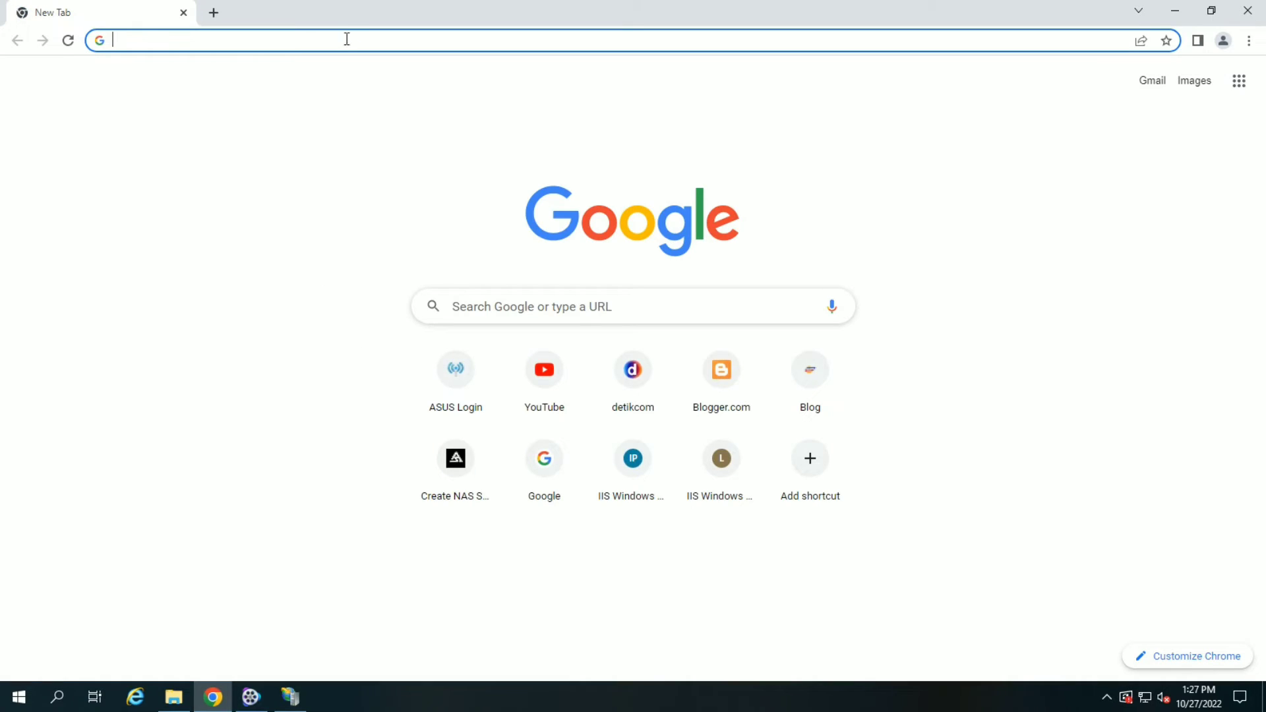
pyautogui.click(342, 44)
pyautogui.write('http://')
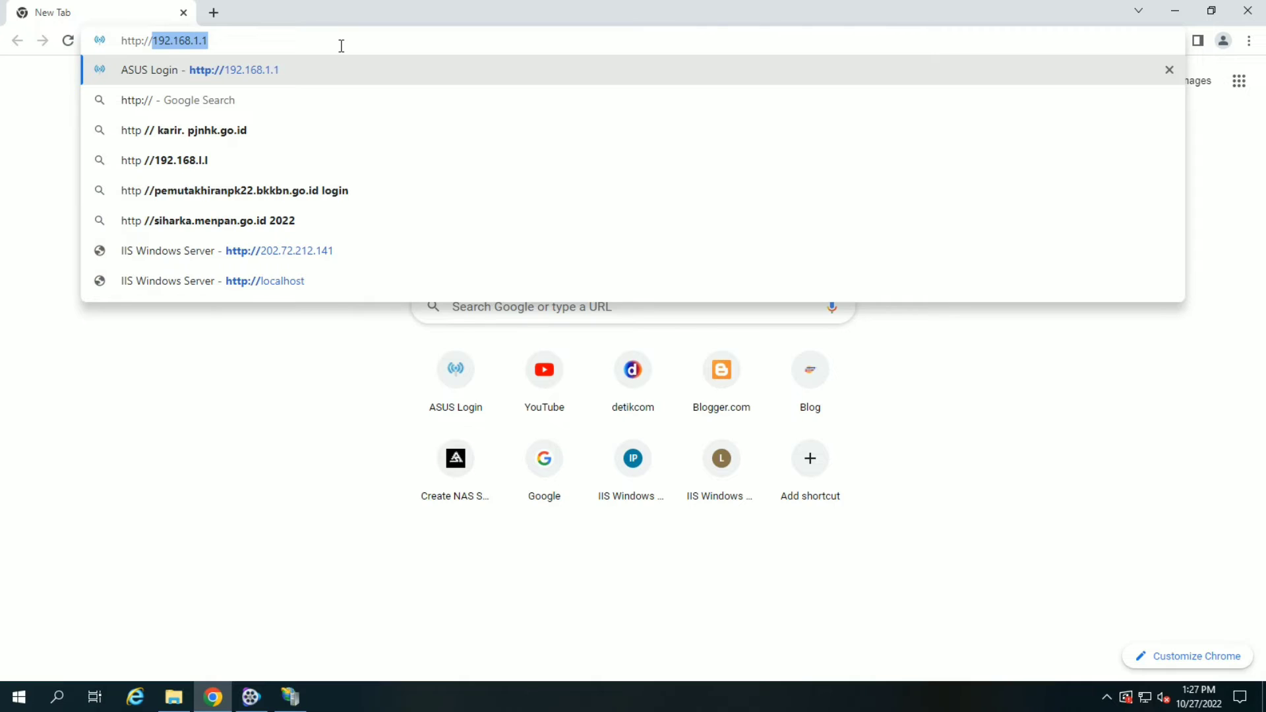
pyautogui.write('192.168')
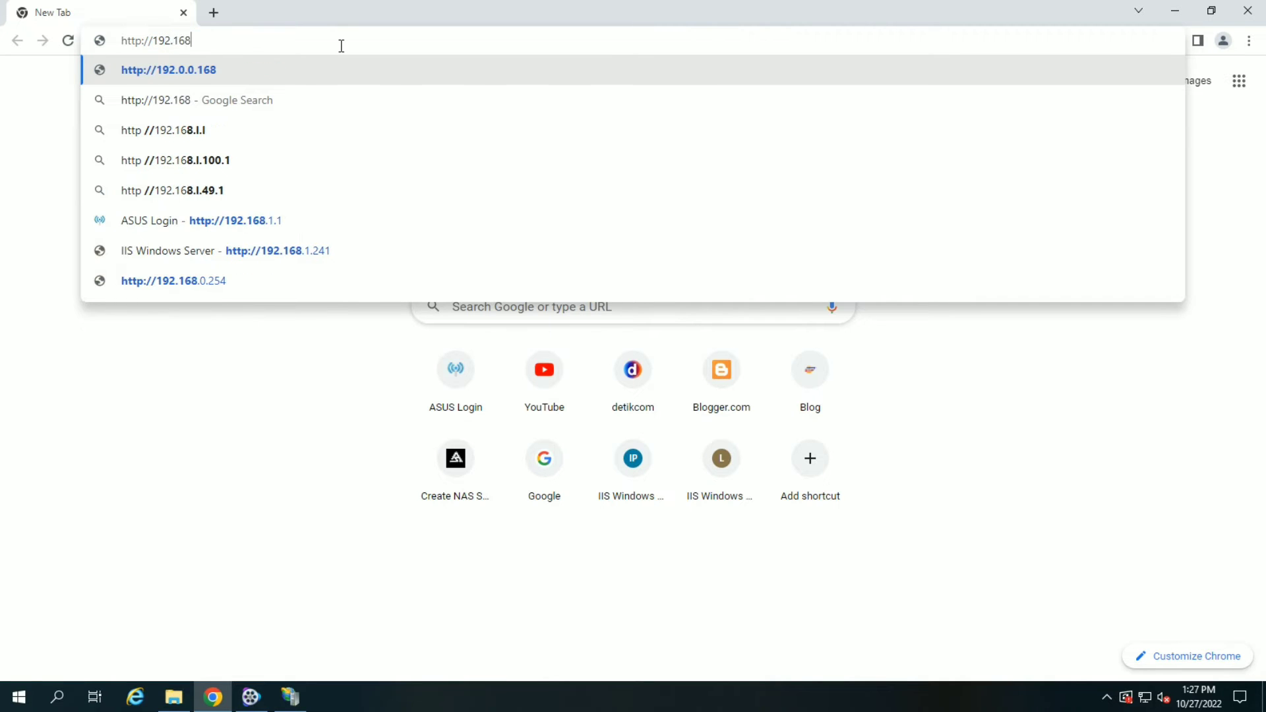
pyautogui.write('.1.1')
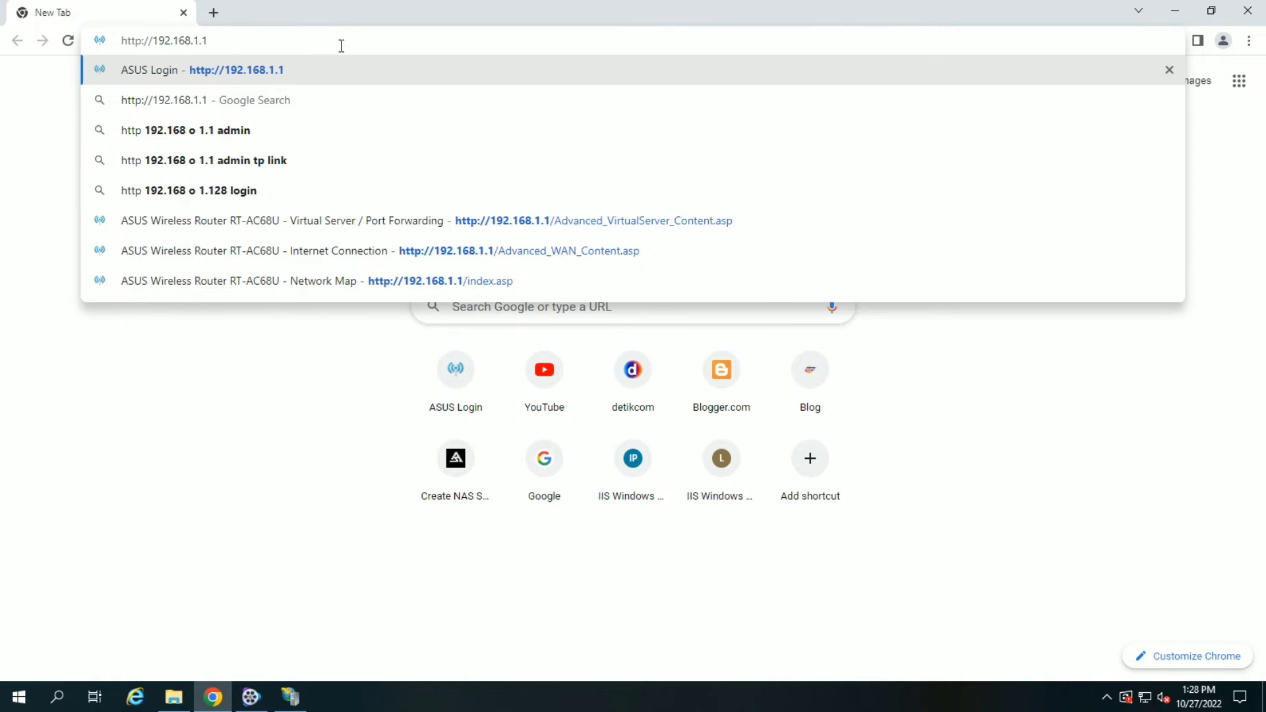
pyautogui.press('Return')
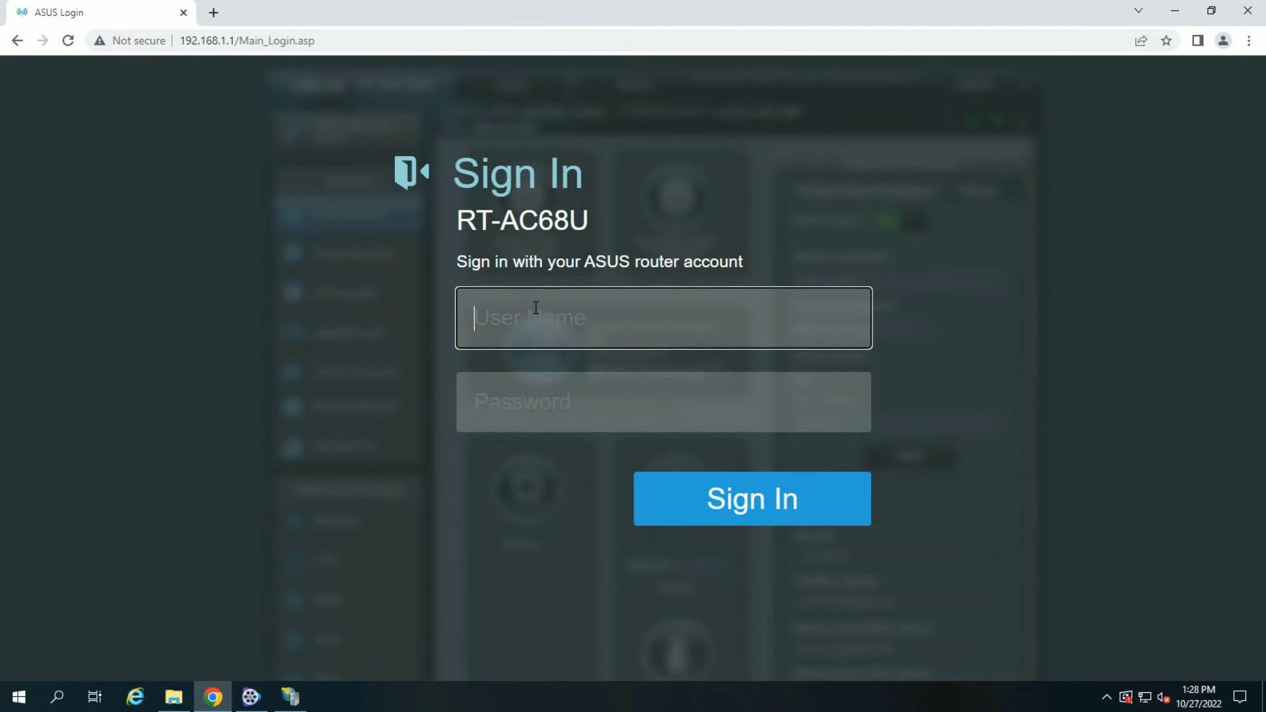
pyautogui.write('admin')
pyautogui.press('Tab')
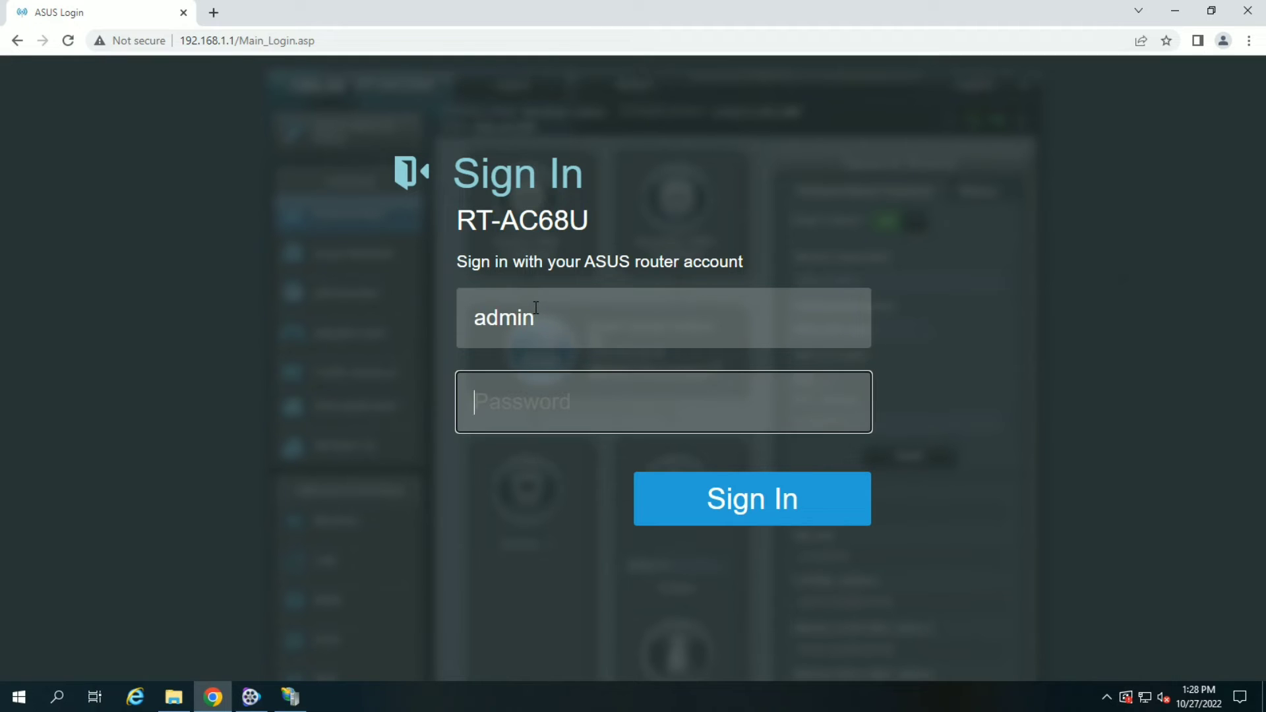
pyautogui.write('********')
pyautogui.click(751, 505)
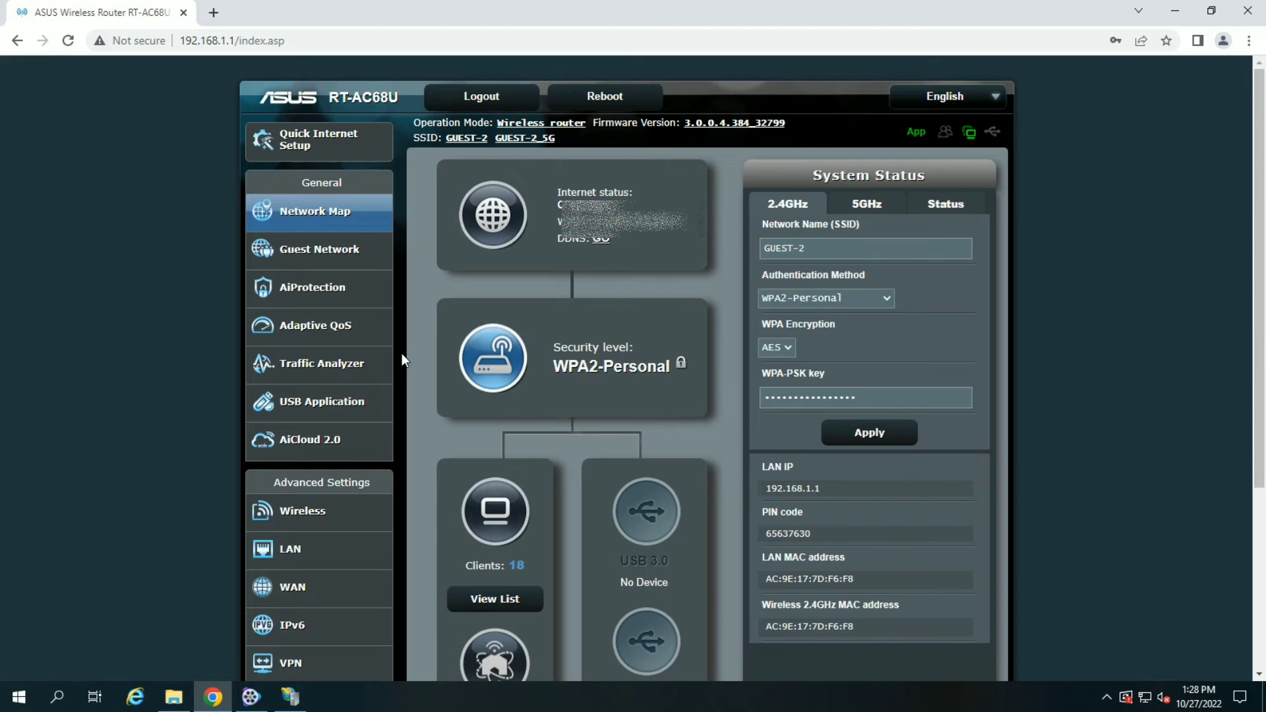
# Step: Zoom the router page to 110% and open the WAN port forwarding settings
pyautogui.hotkey('ctrl', '+')
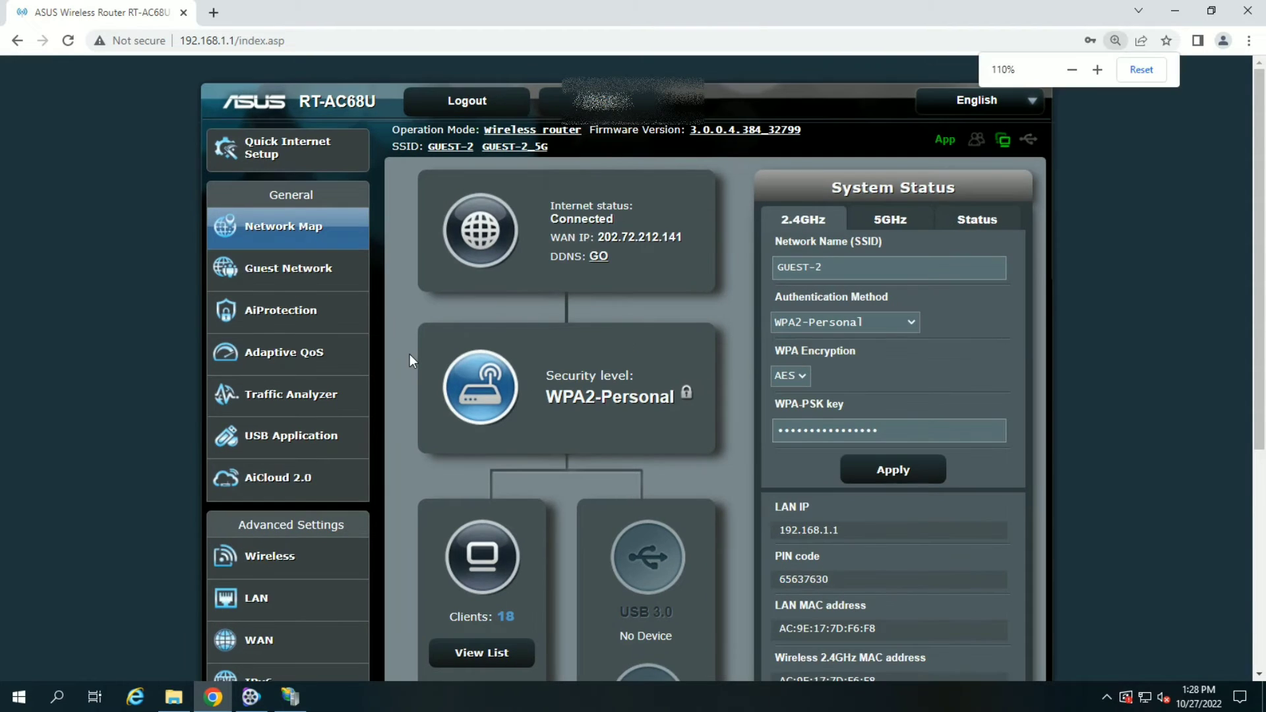
pyautogui.scroll(-2, 409, 361)
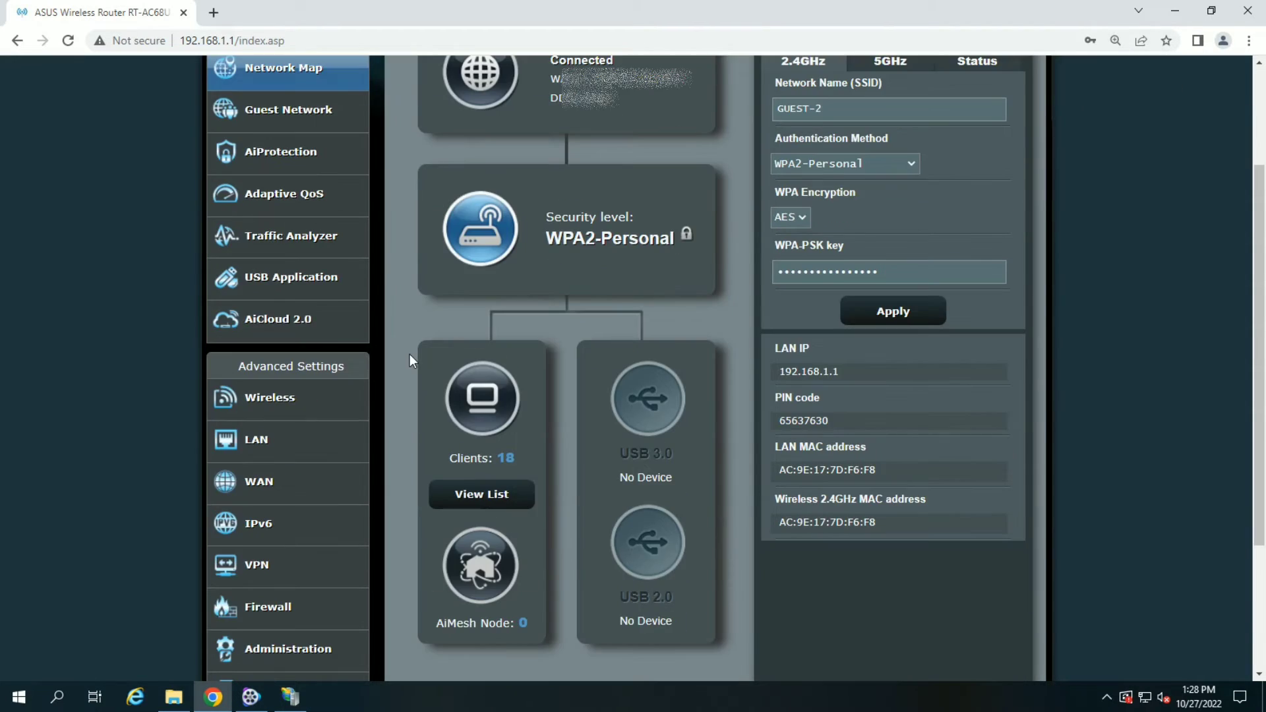
pyautogui.scroll(-1, 410, 355)
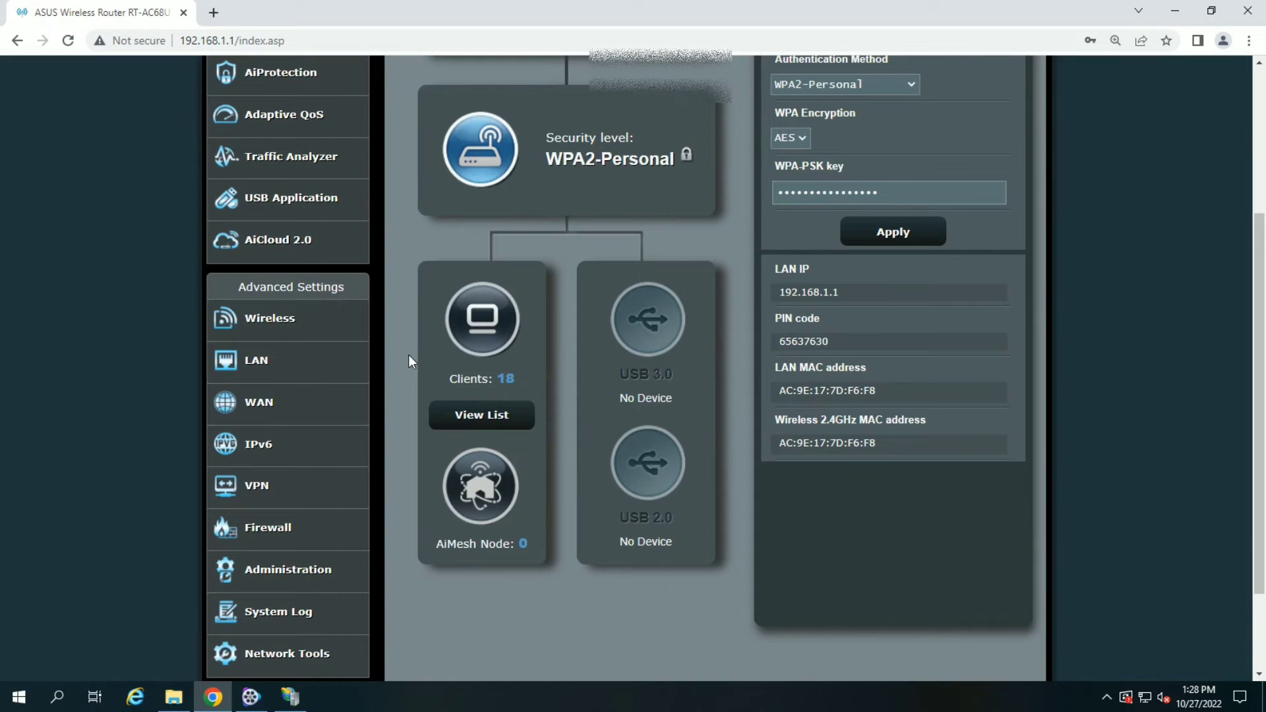
pyautogui.click(236, 407)
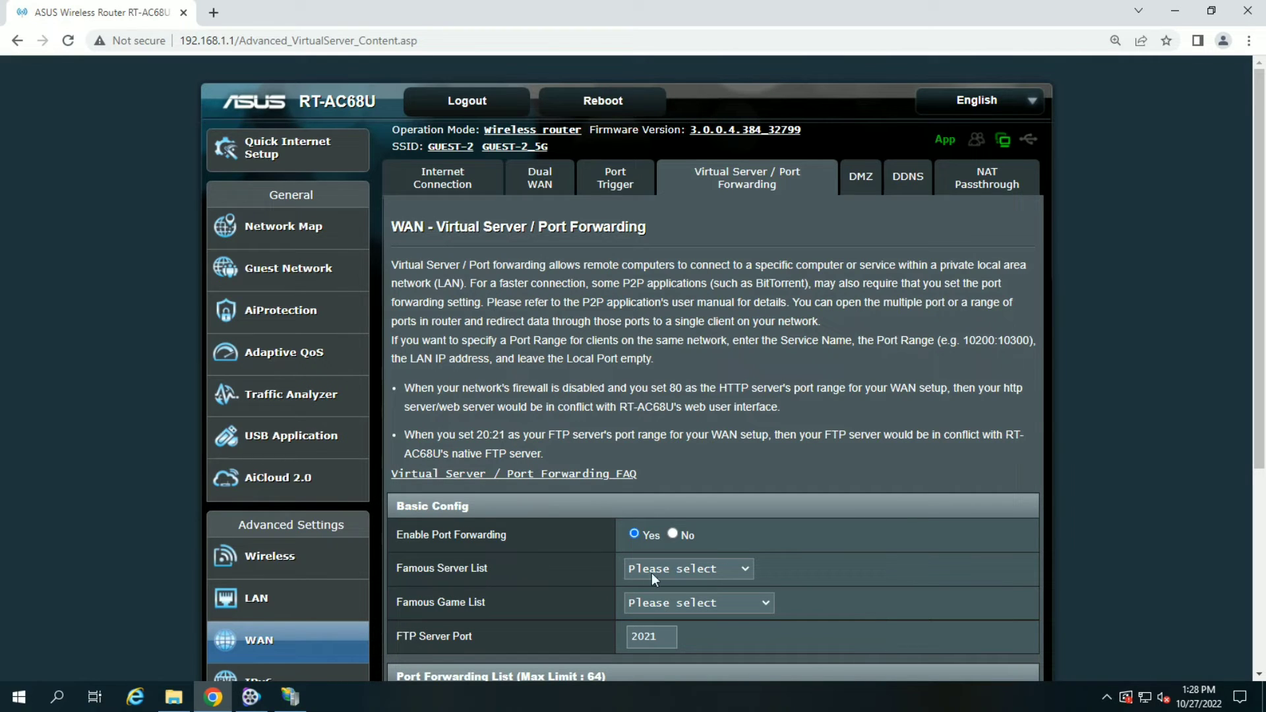
# Step: Review the FTP Server rule fields: ports 20,21, local IP 192.168.1.241, local port 21
pyautogui.click(690, 574)
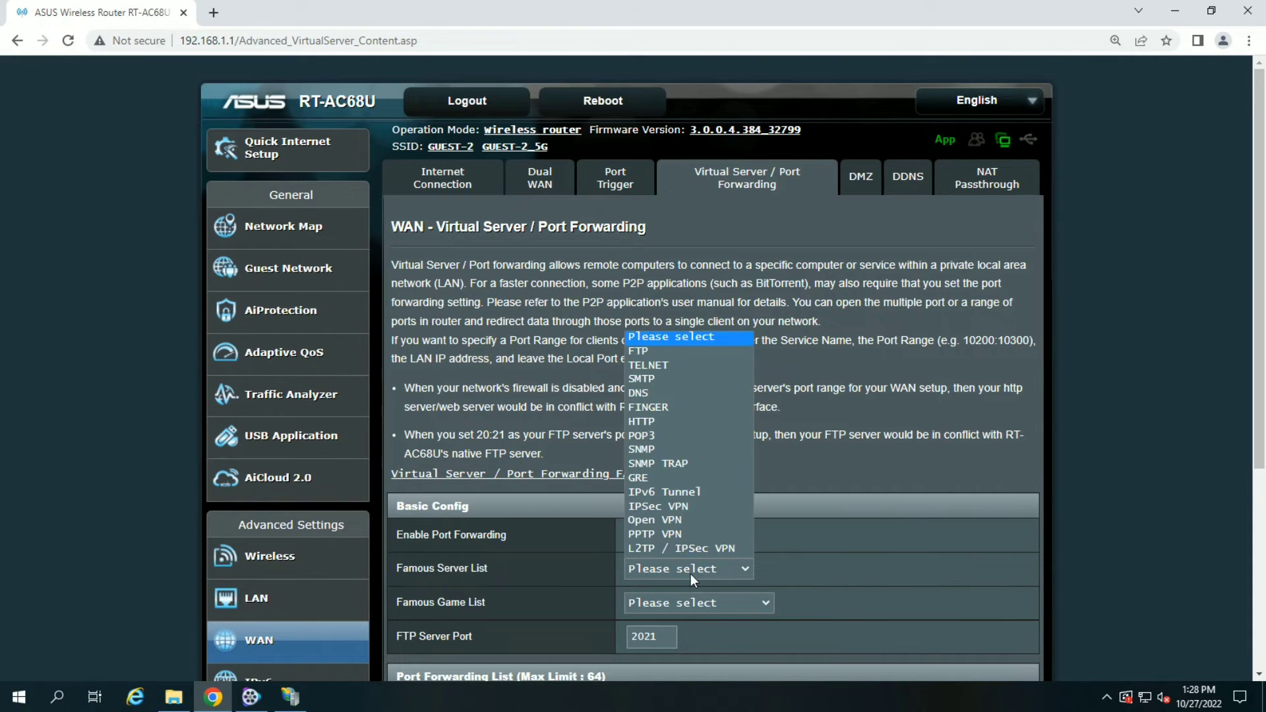
pyautogui.click(639, 353)
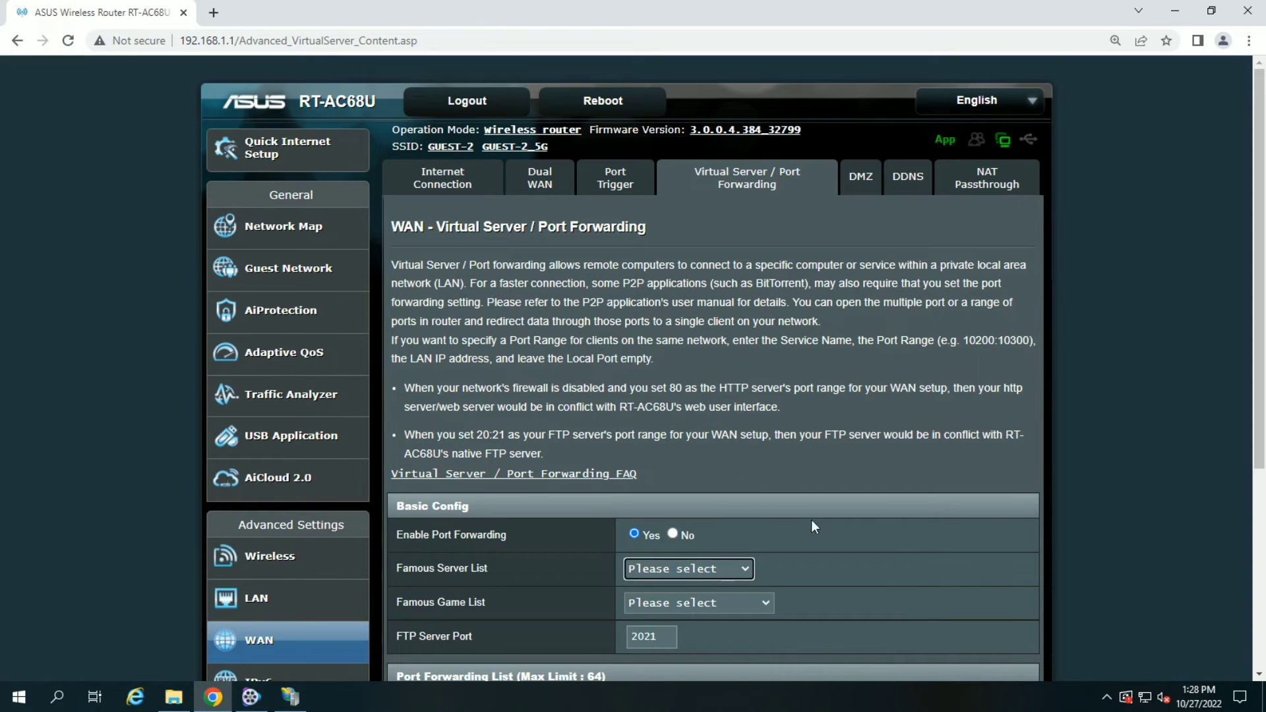
pyautogui.scroll(-2, 811, 521)
pyautogui.click(718, 601)
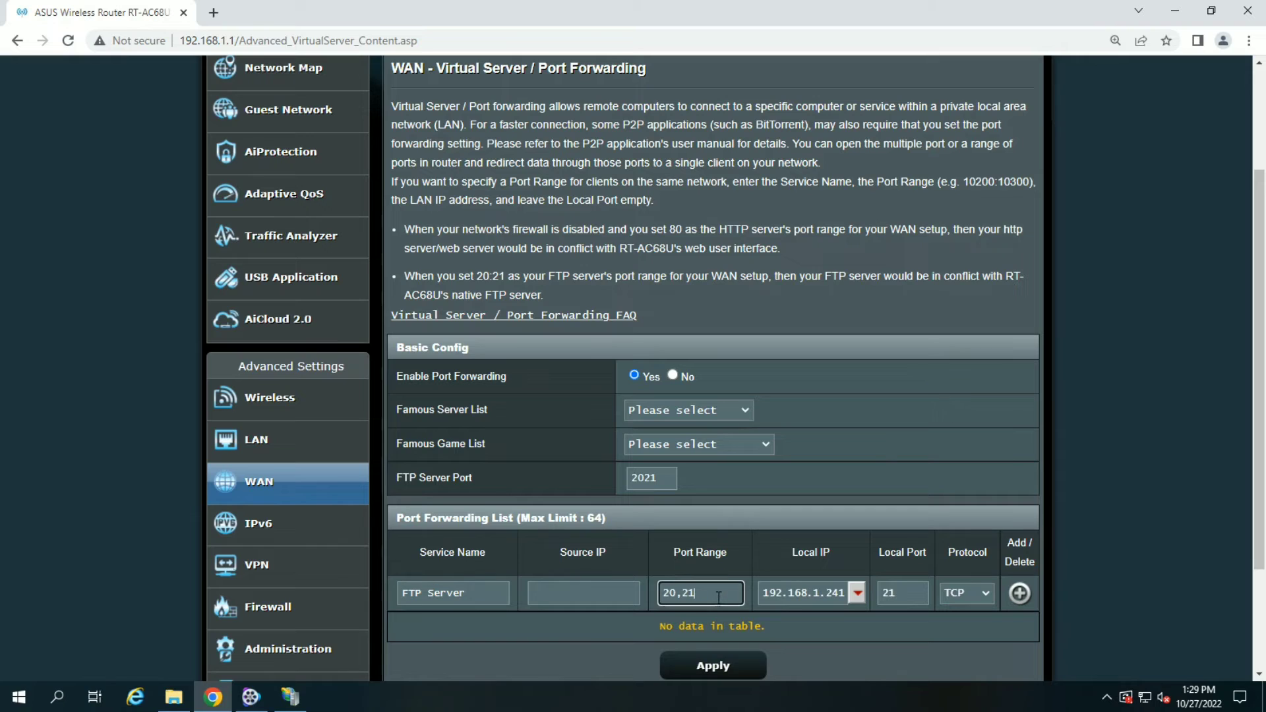
pyautogui.click(801, 597)
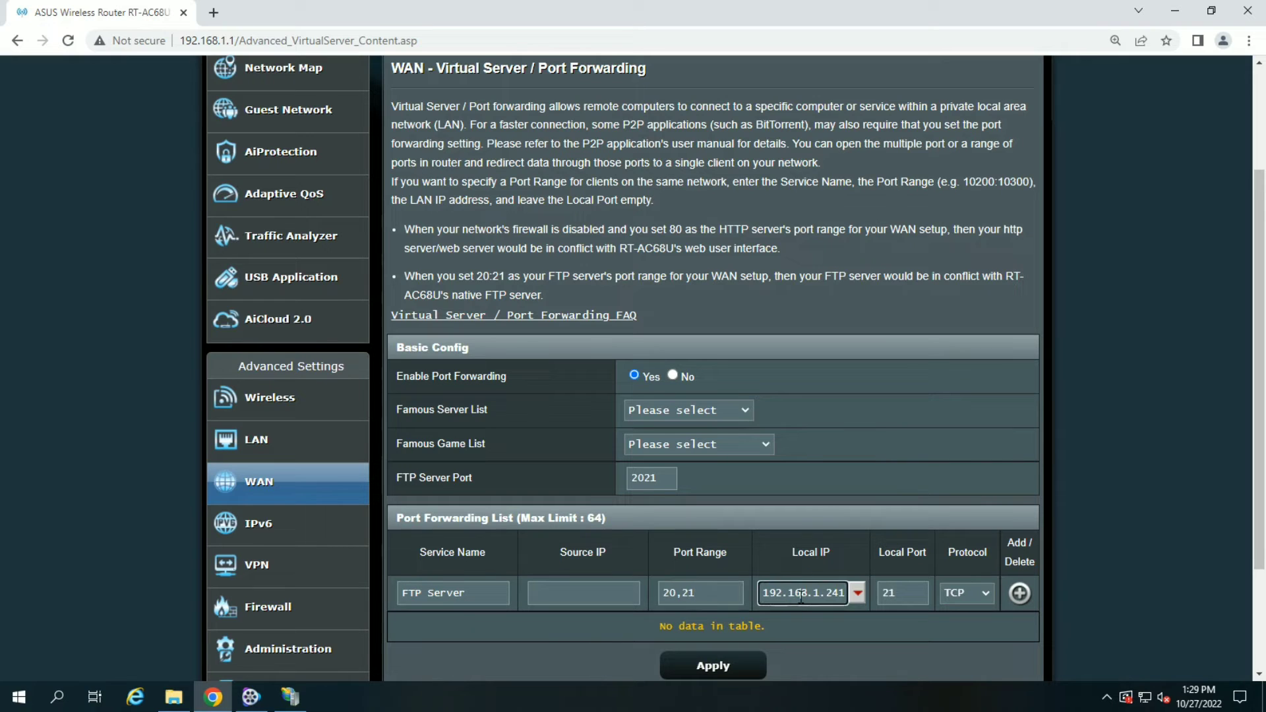
pyautogui.click(901, 598)
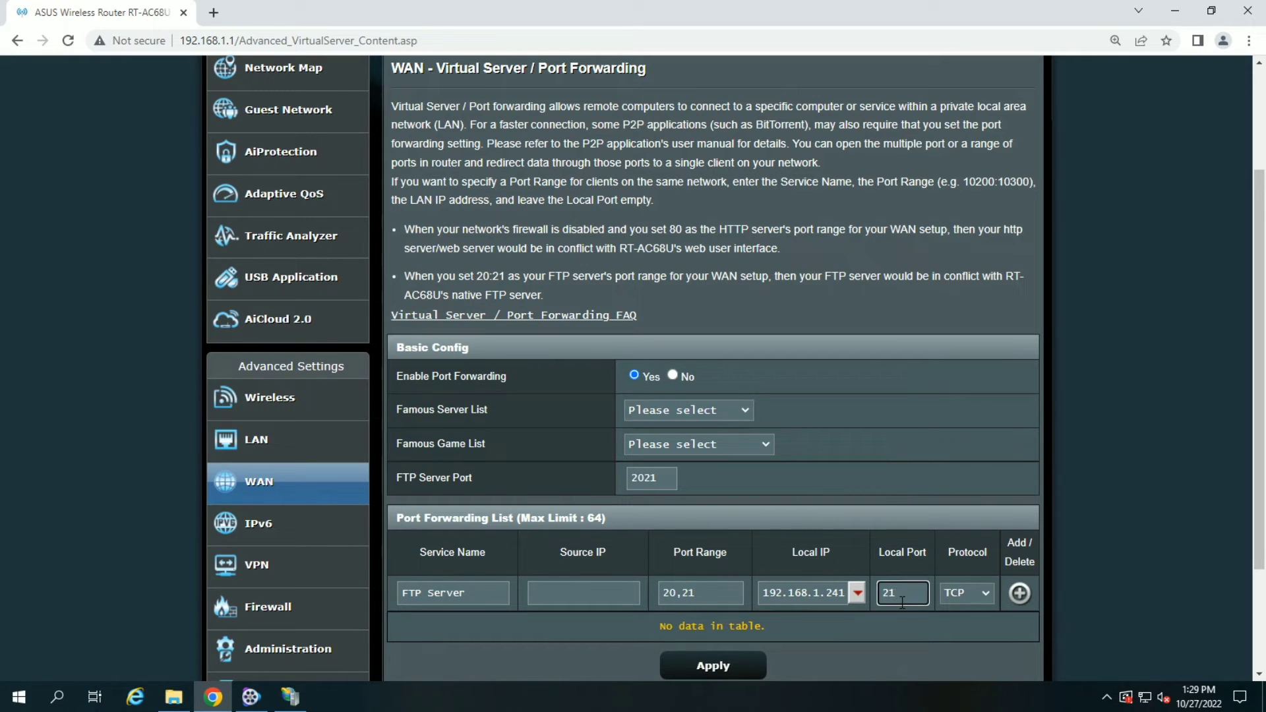
pyautogui.click(488, 587)
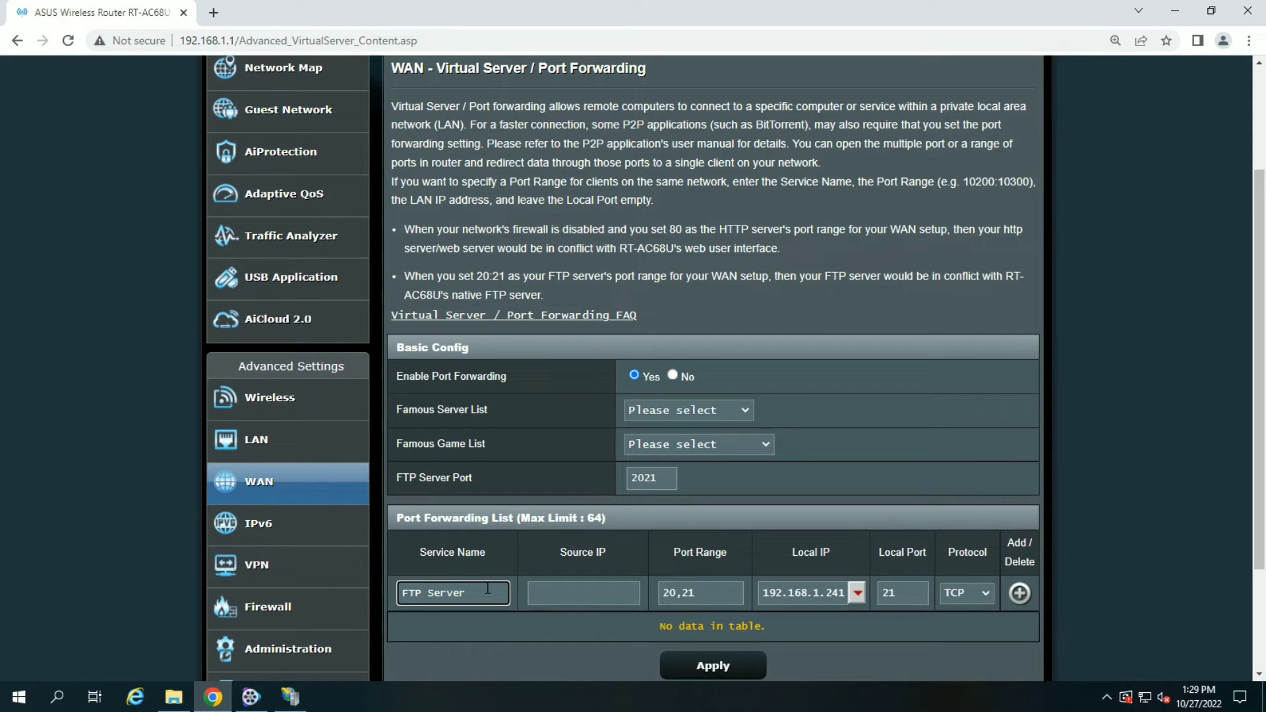
pyautogui.click(564, 600)
pyautogui.click(710, 591)
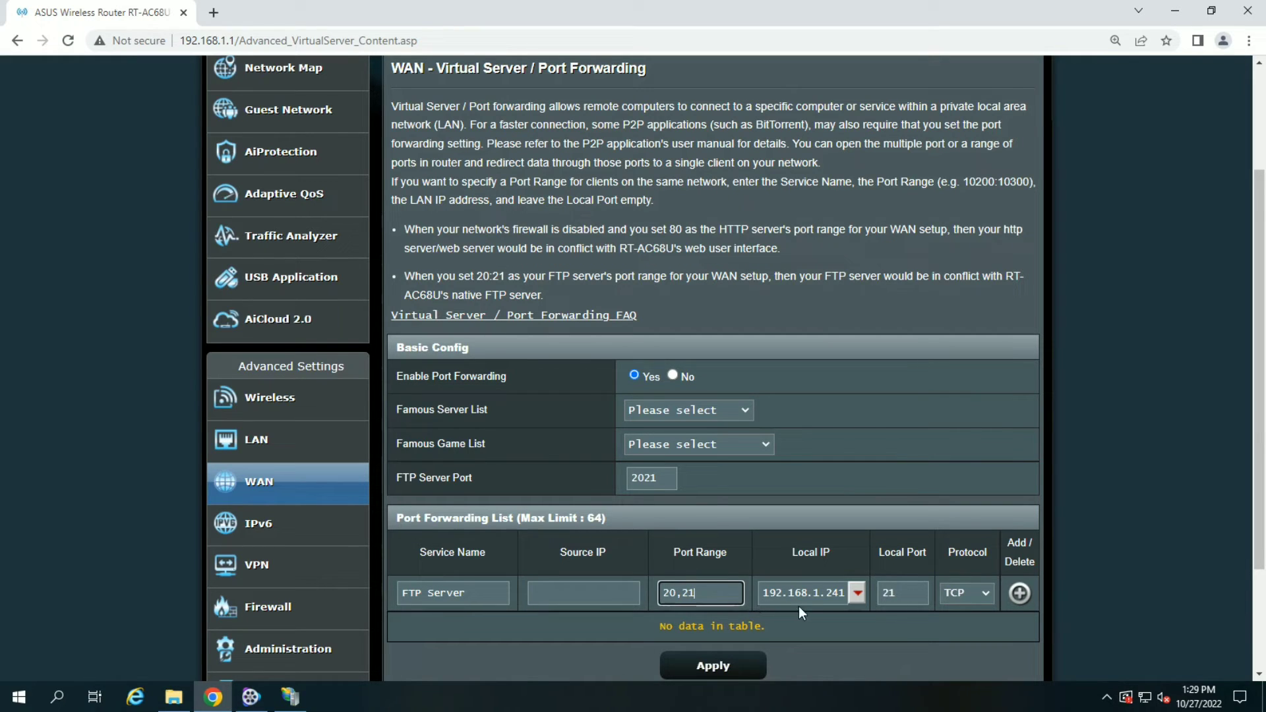
pyautogui.click(819, 592)
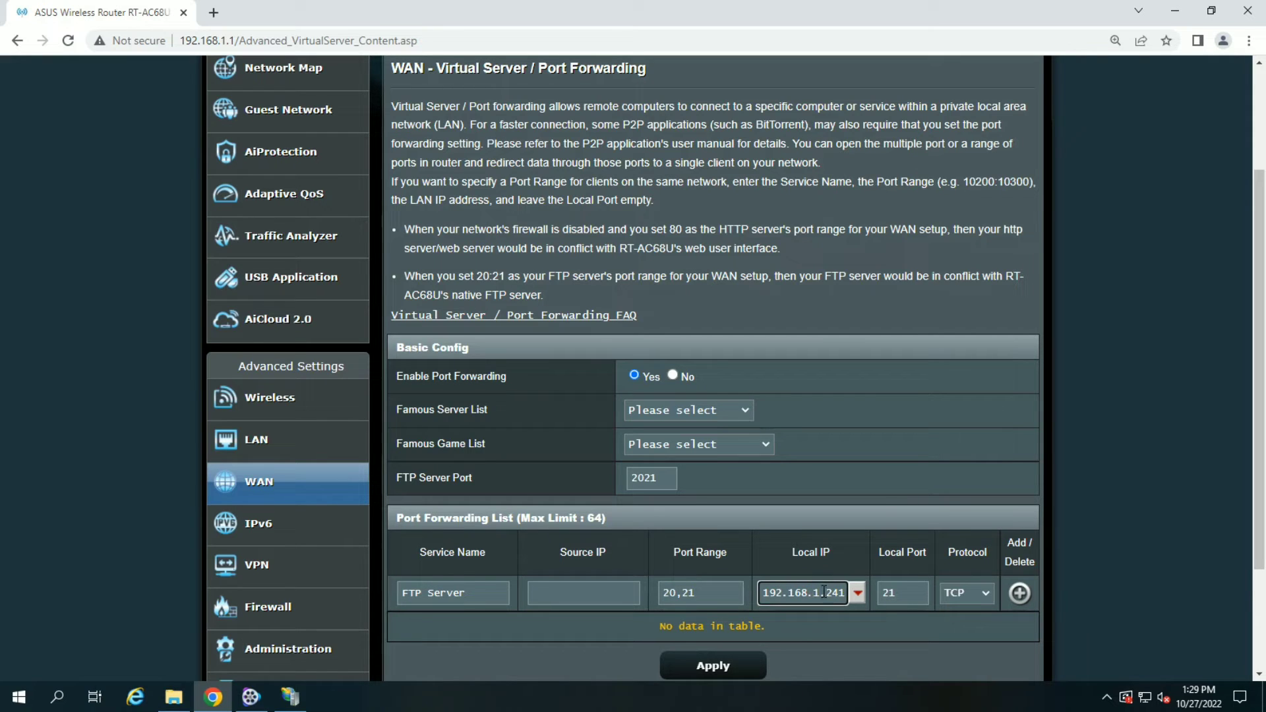
pyautogui.click(921, 596)
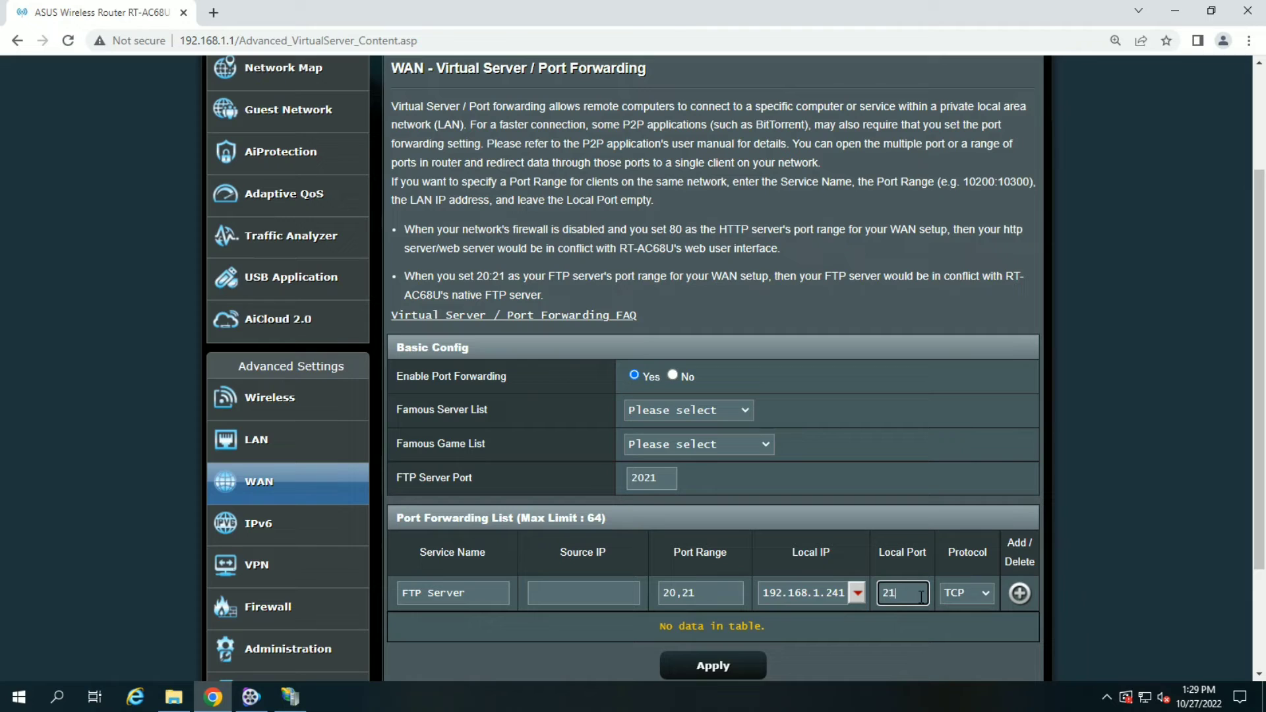
# Step: Keep TCP as the protocol, add the FTP Server rule, and apply the settings
pyautogui.click(972, 599)
pyautogui.click(968, 609)
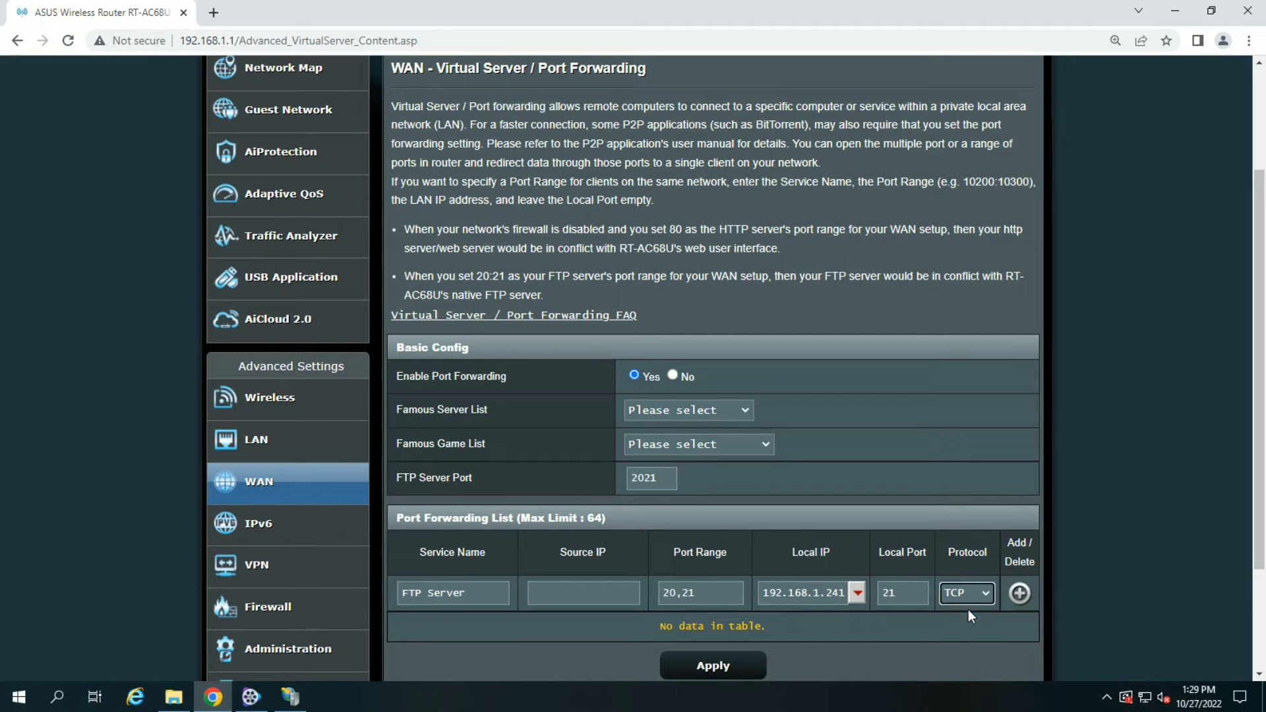
pyautogui.click(1020, 594)
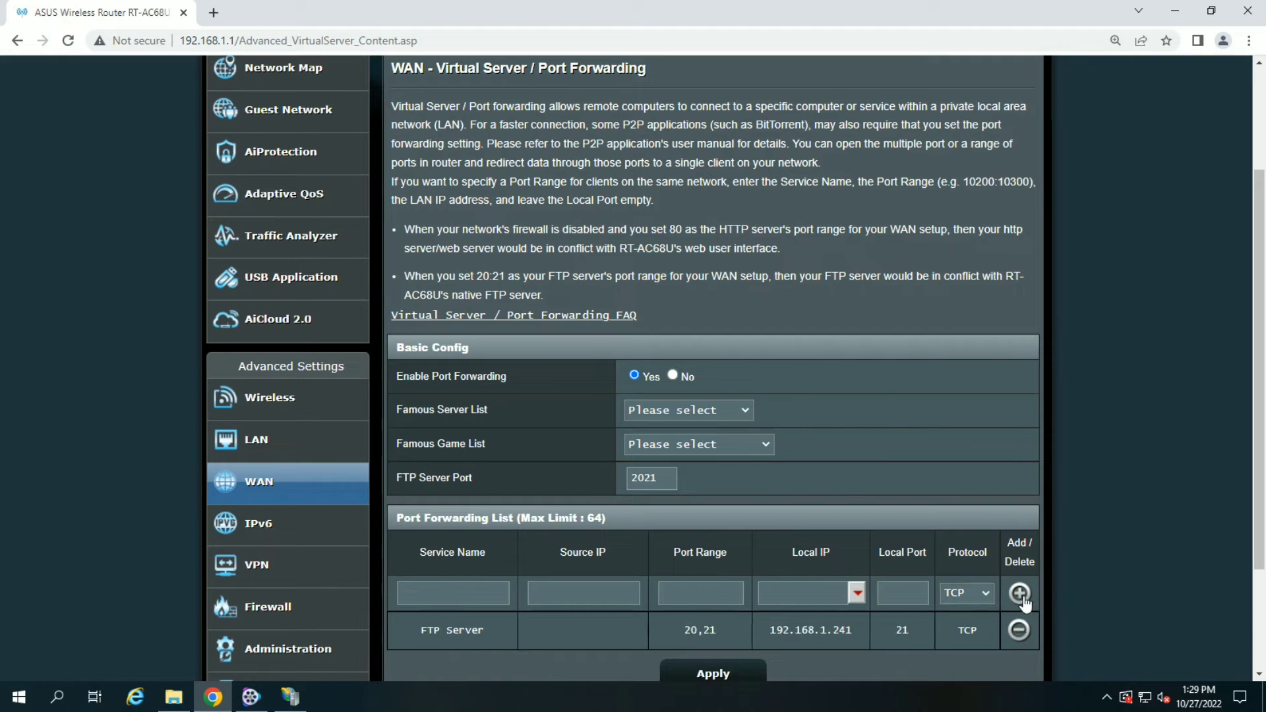
pyautogui.scroll(-2, 1164, 520)
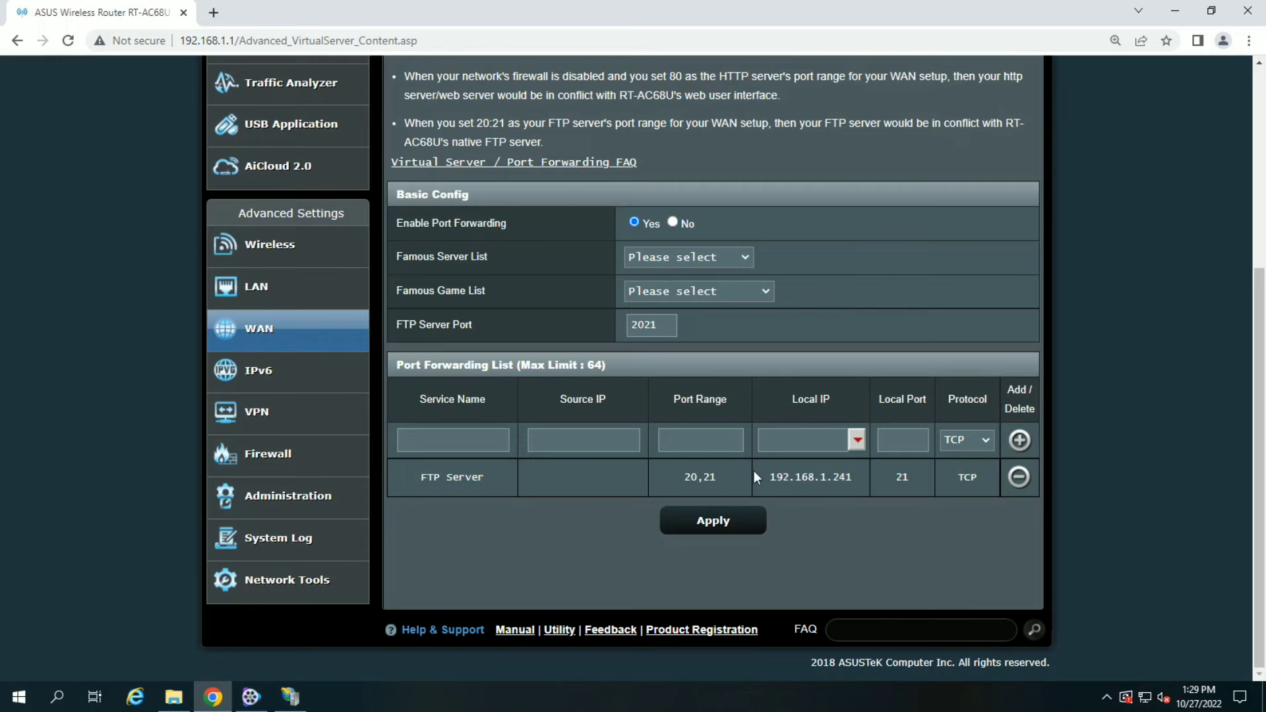
pyautogui.click(714, 522)
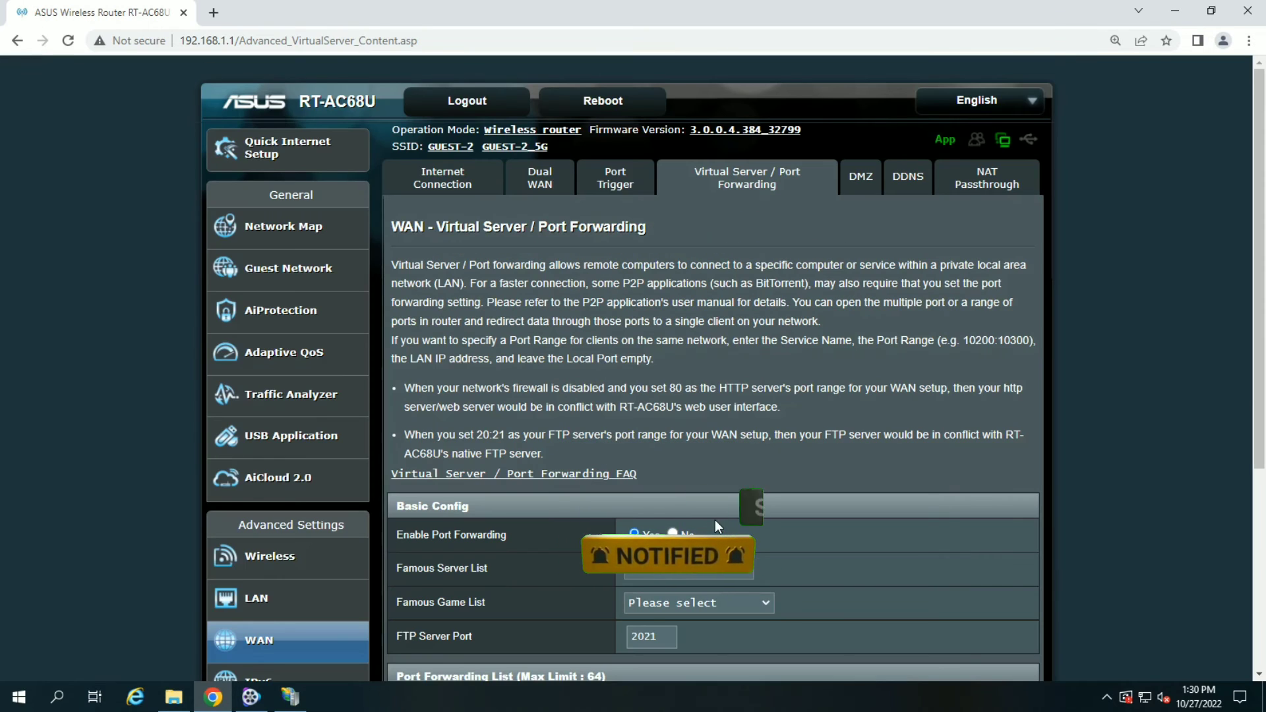
pyautogui.scroll(-5, 715, 526)
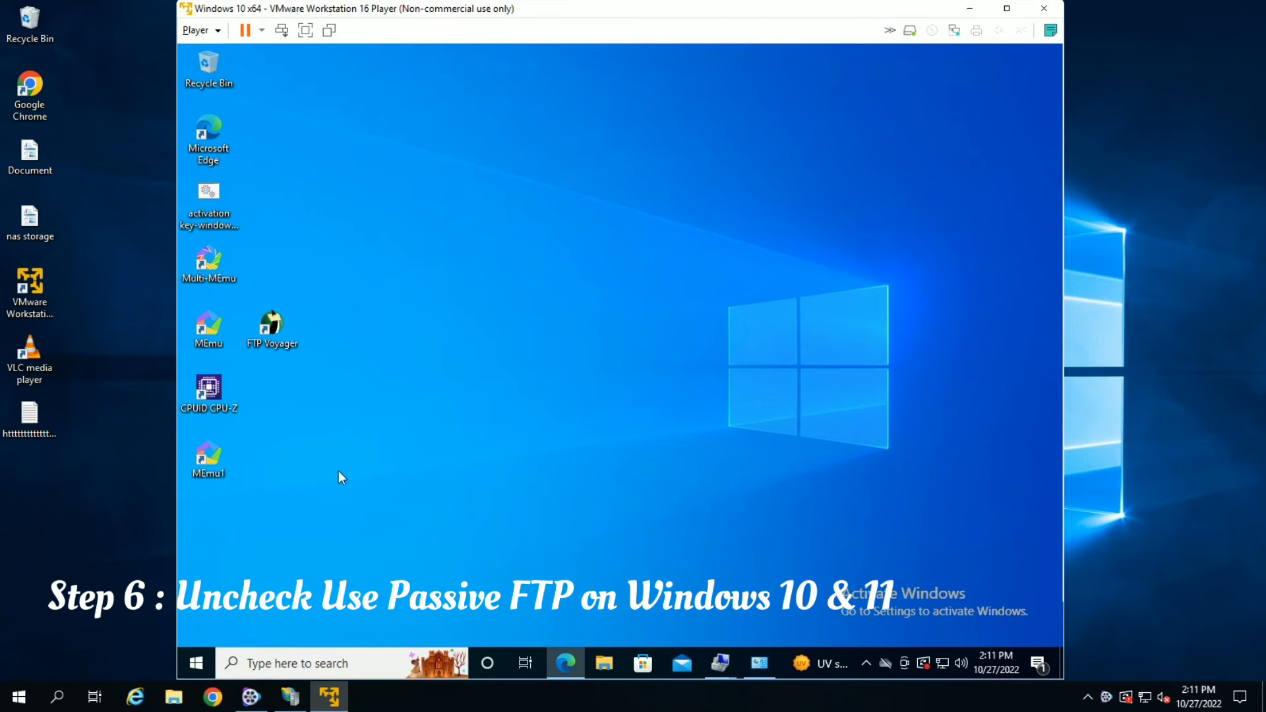
# Step: Search the VM's Start menu for 'internet option' and open Internet Options
pyautogui.click(198, 663)
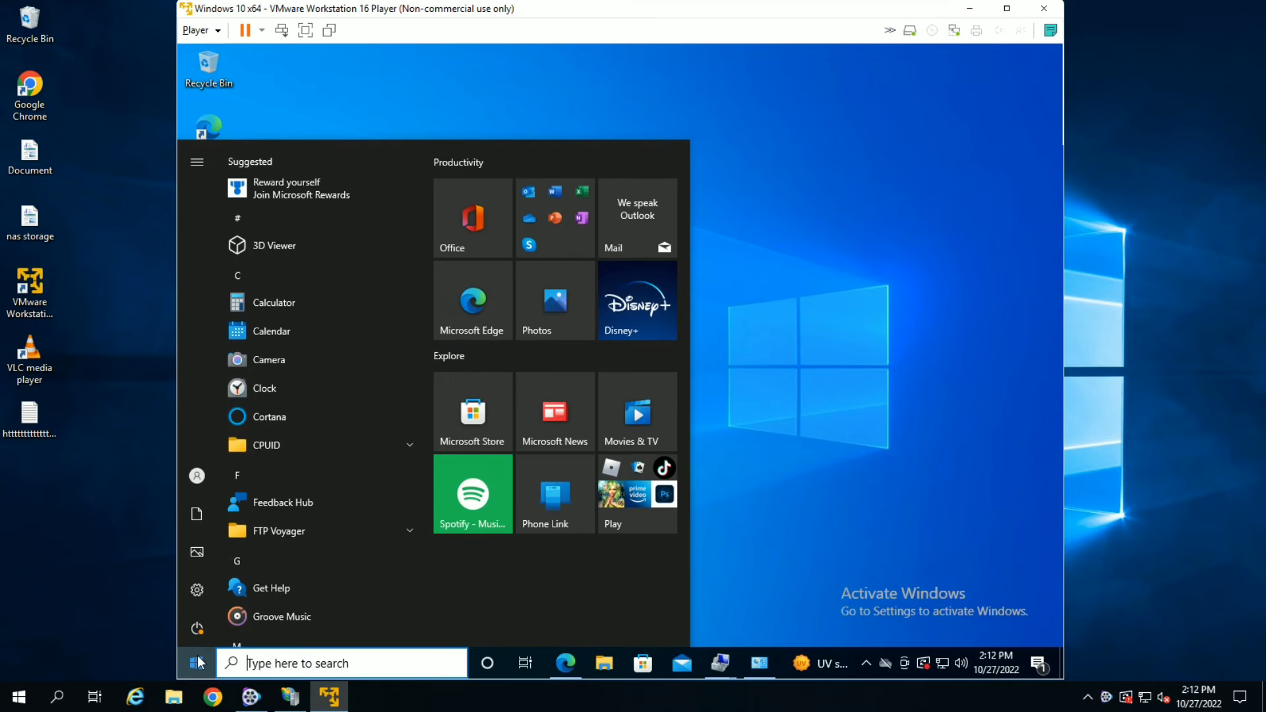
pyautogui.write('inter')
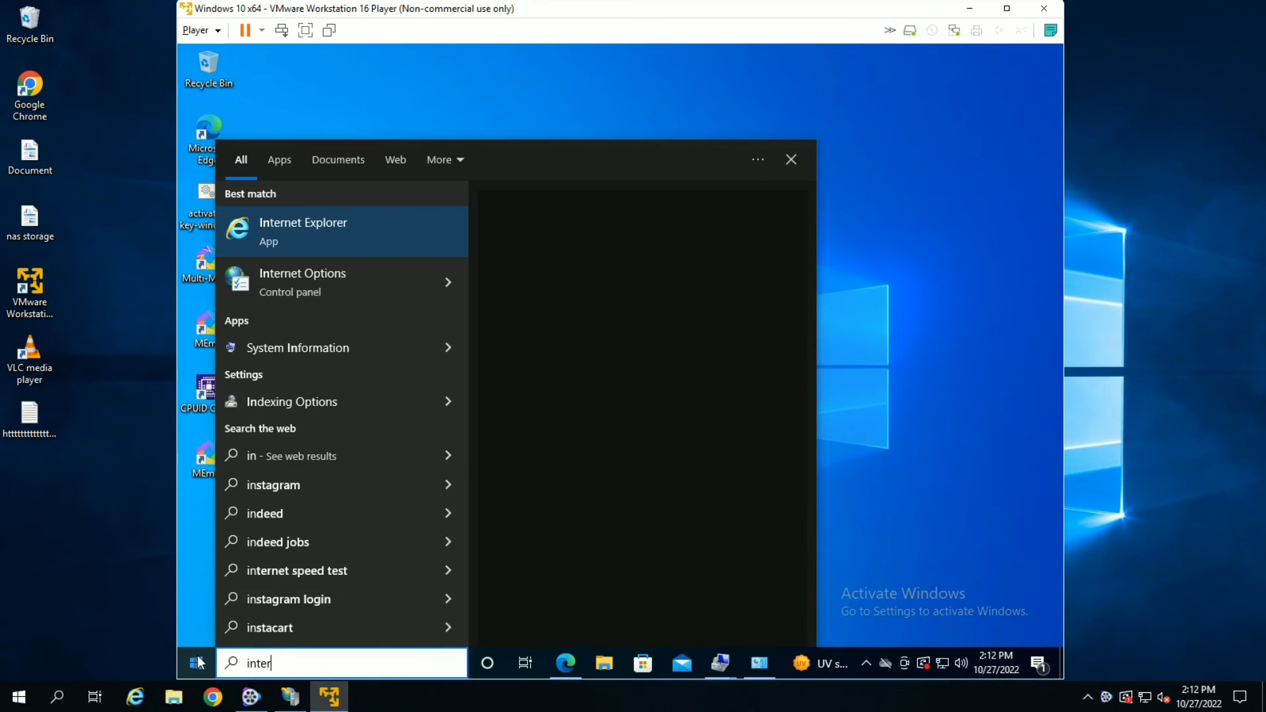
pyautogui.write('net o')
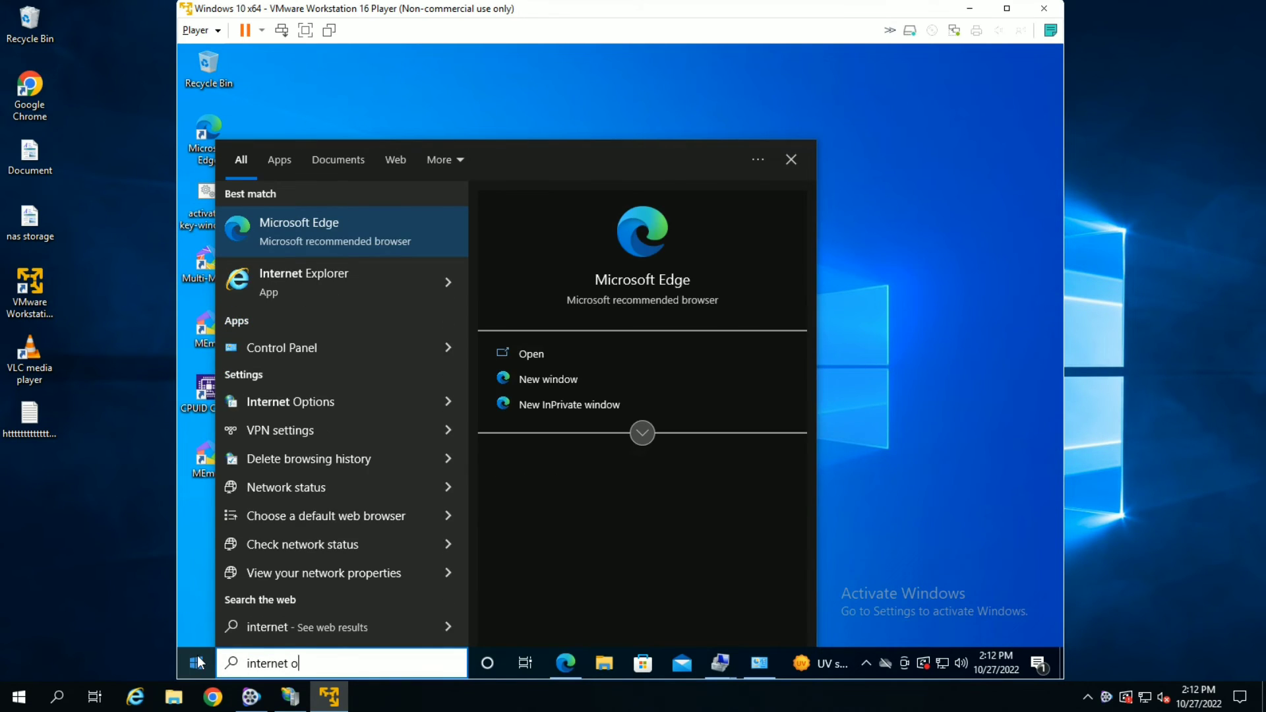
pyautogui.write('ption')
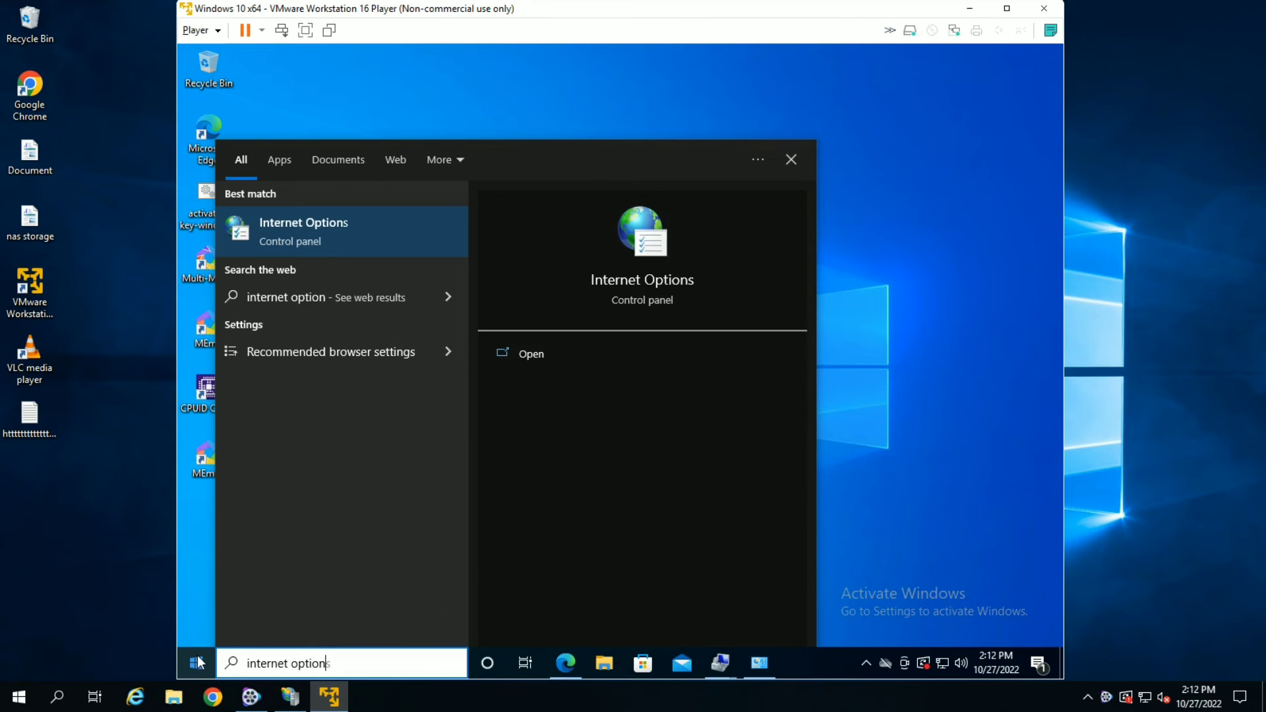
pyautogui.click(649, 281)
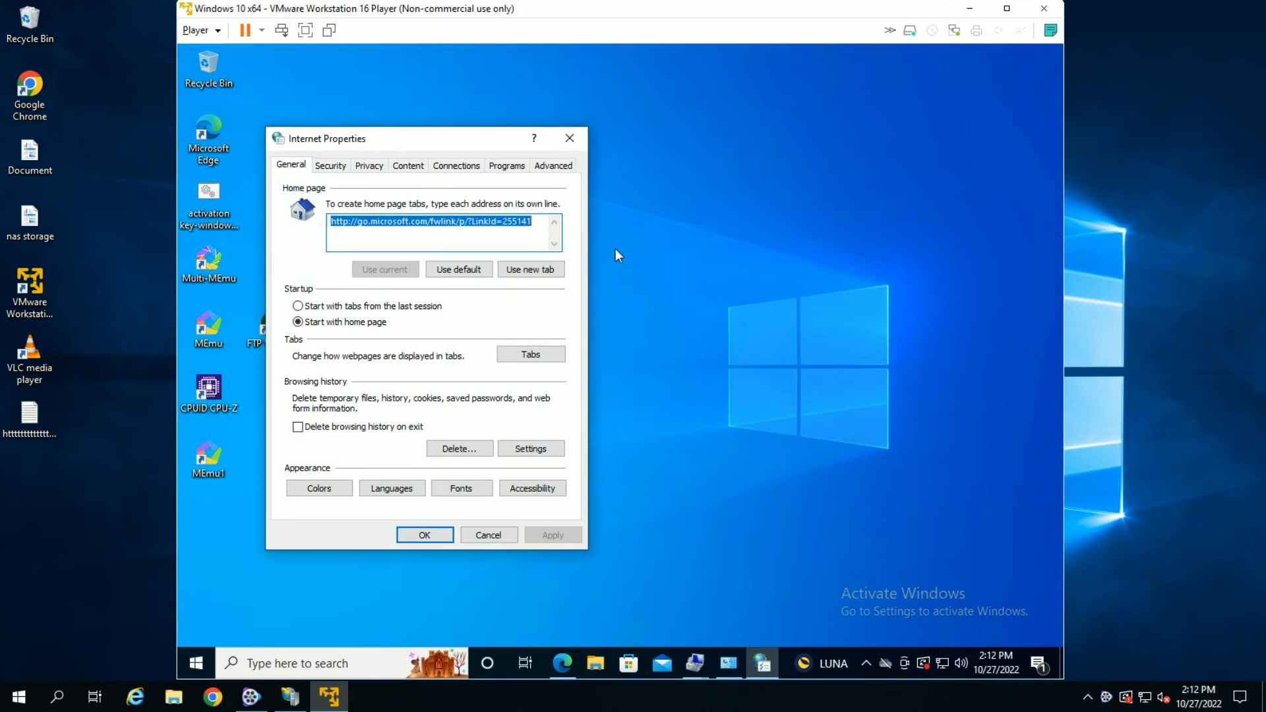
# Step: On the Advanced tab, uncheck Use Passive FTP, then apply and close with OK
pyautogui.click(569, 167)
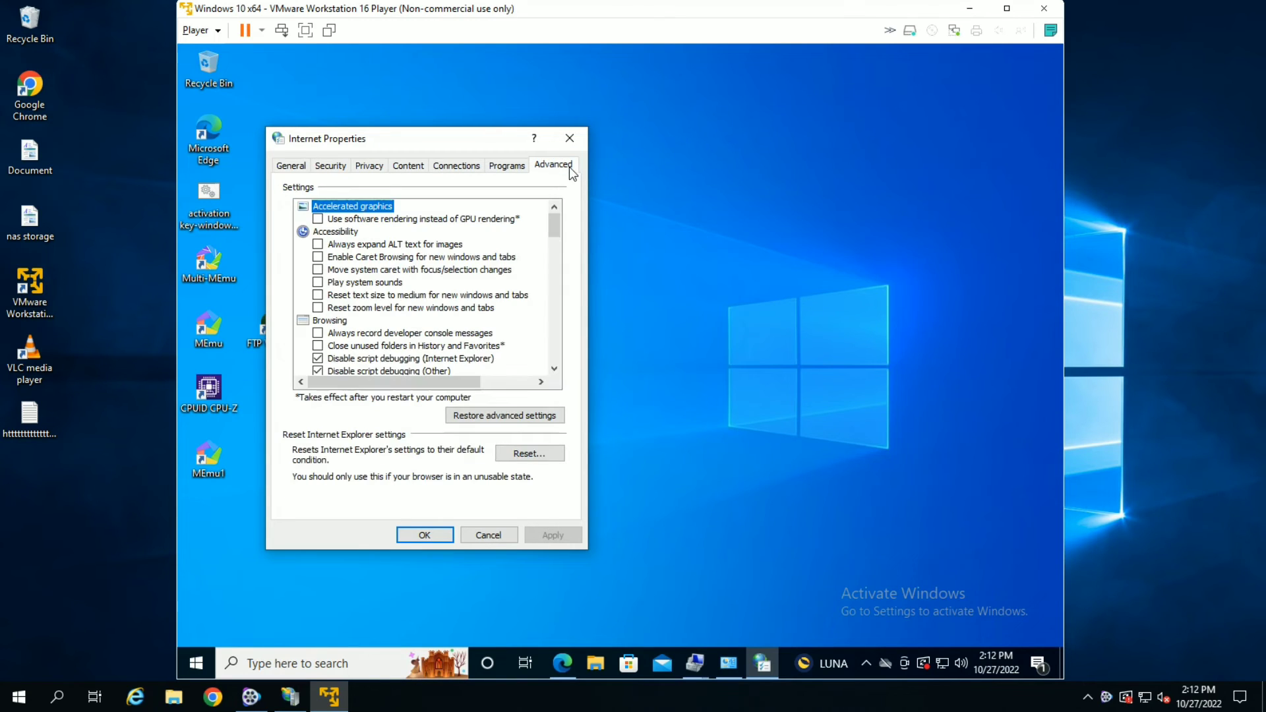
pyautogui.scroll(-2, 436, 281)
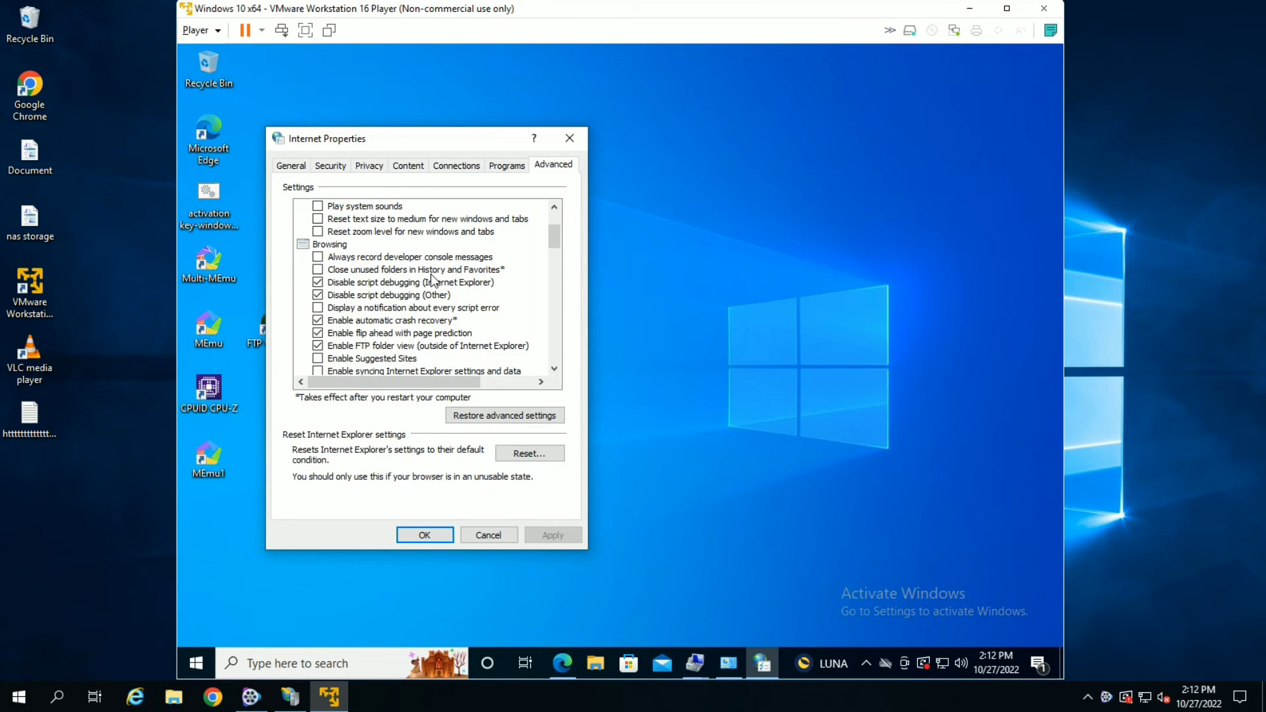
pyautogui.scroll(-8, 432, 280)
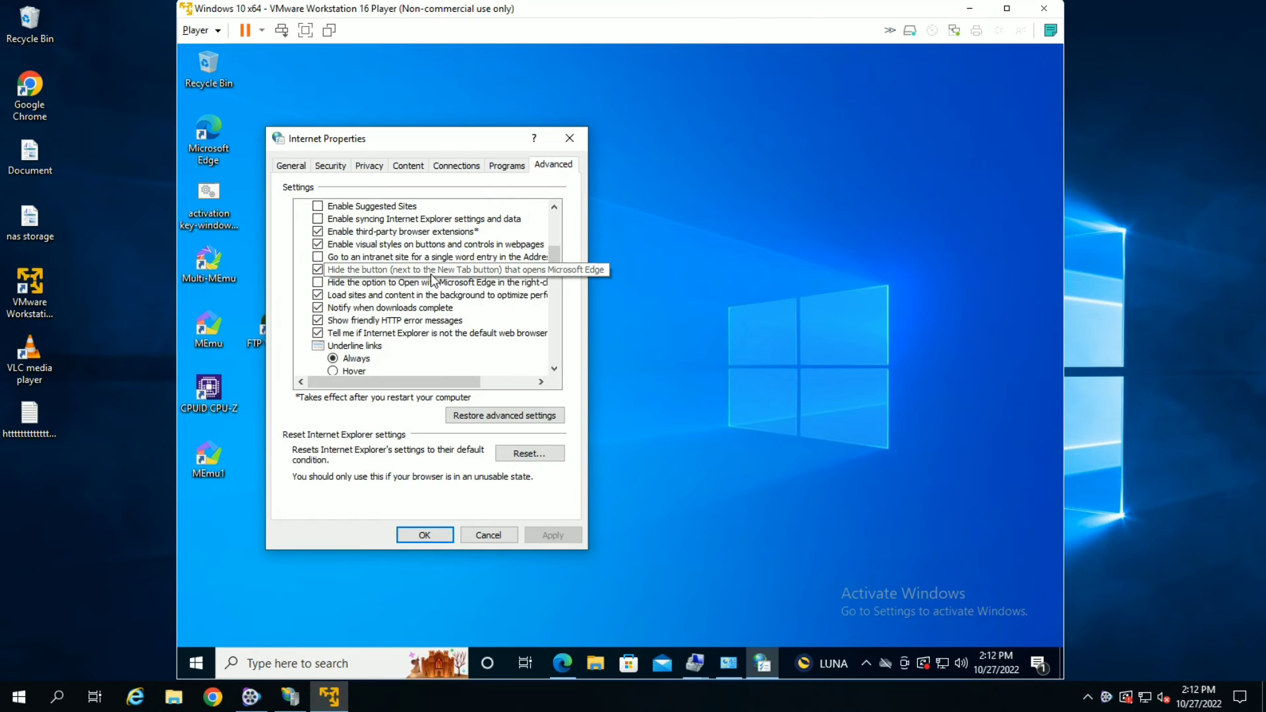
pyautogui.scroll(-4, 432, 280)
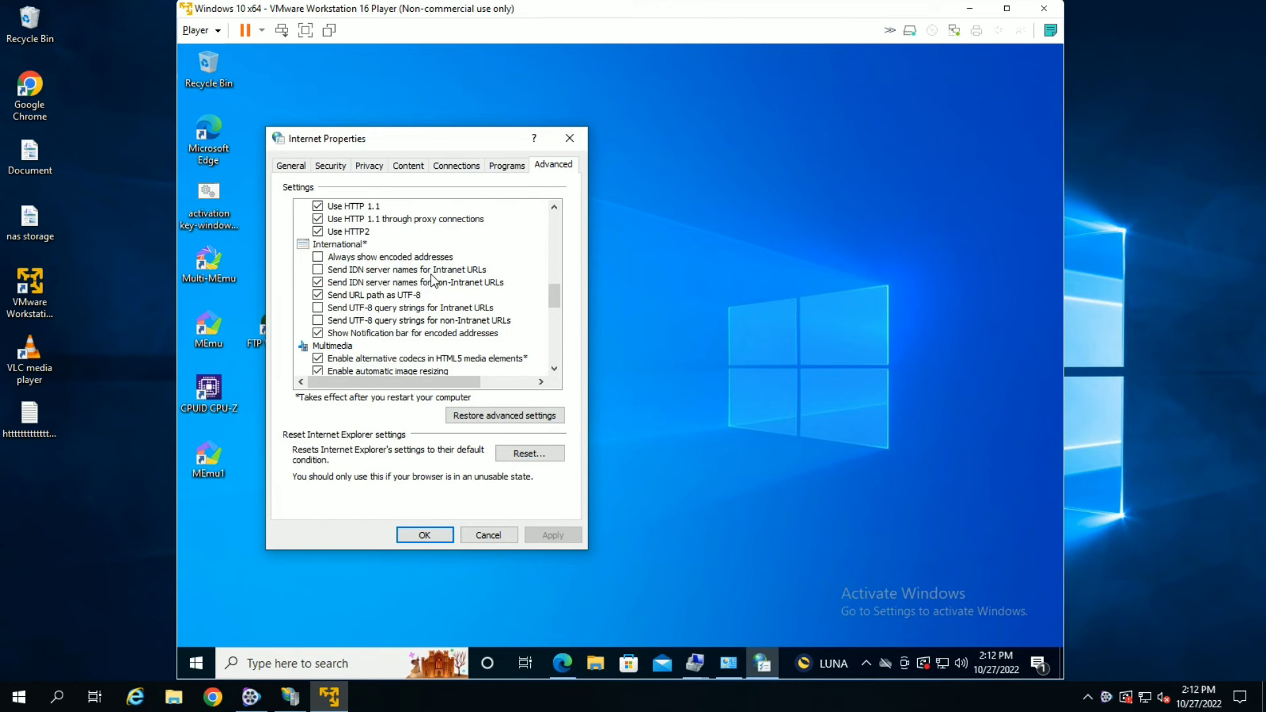
pyautogui.scroll(-5, 432, 280)
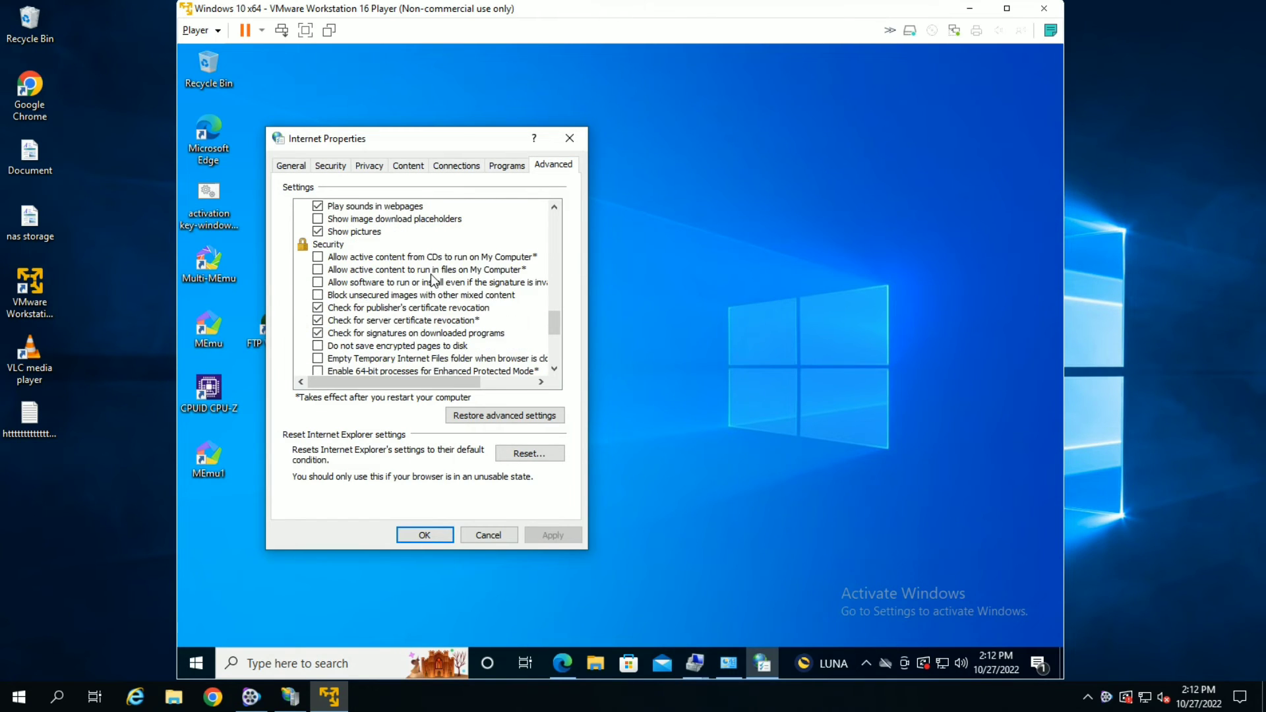
pyautogui.scroll(-1, 432, 281)
pyautogui.scroll(7, 369, 263)
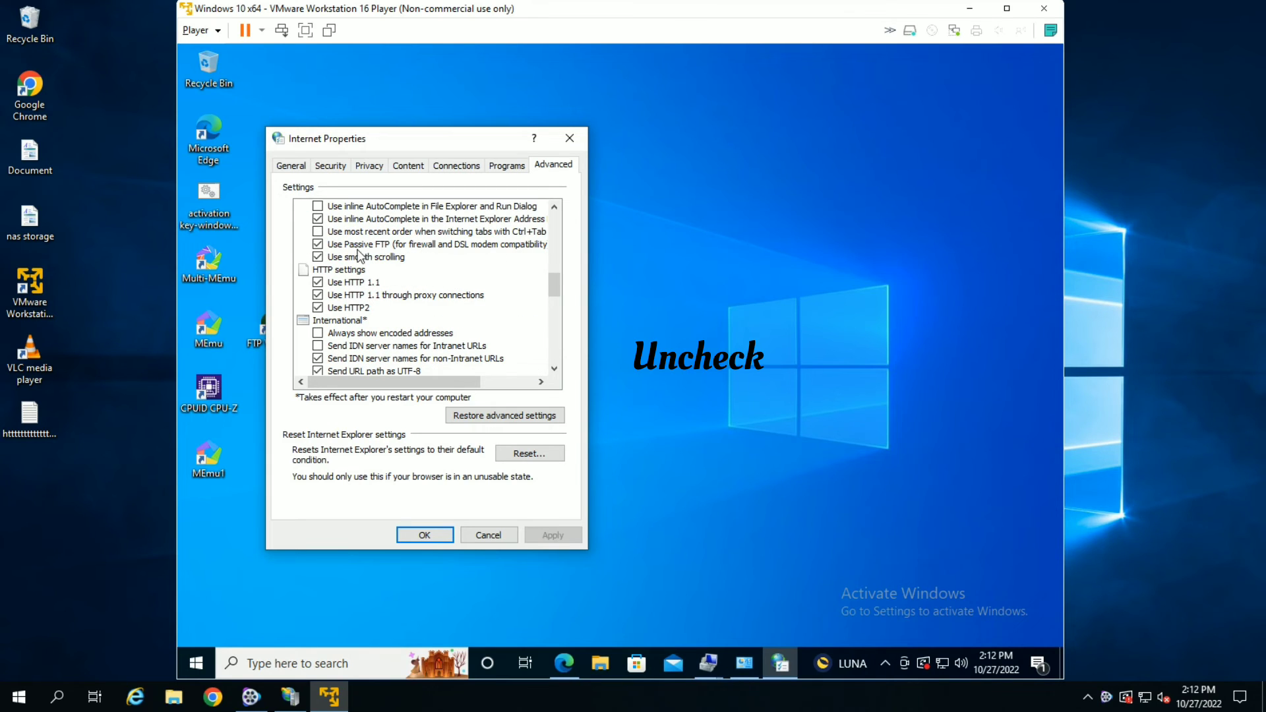
pyautogui.click(317, 245)
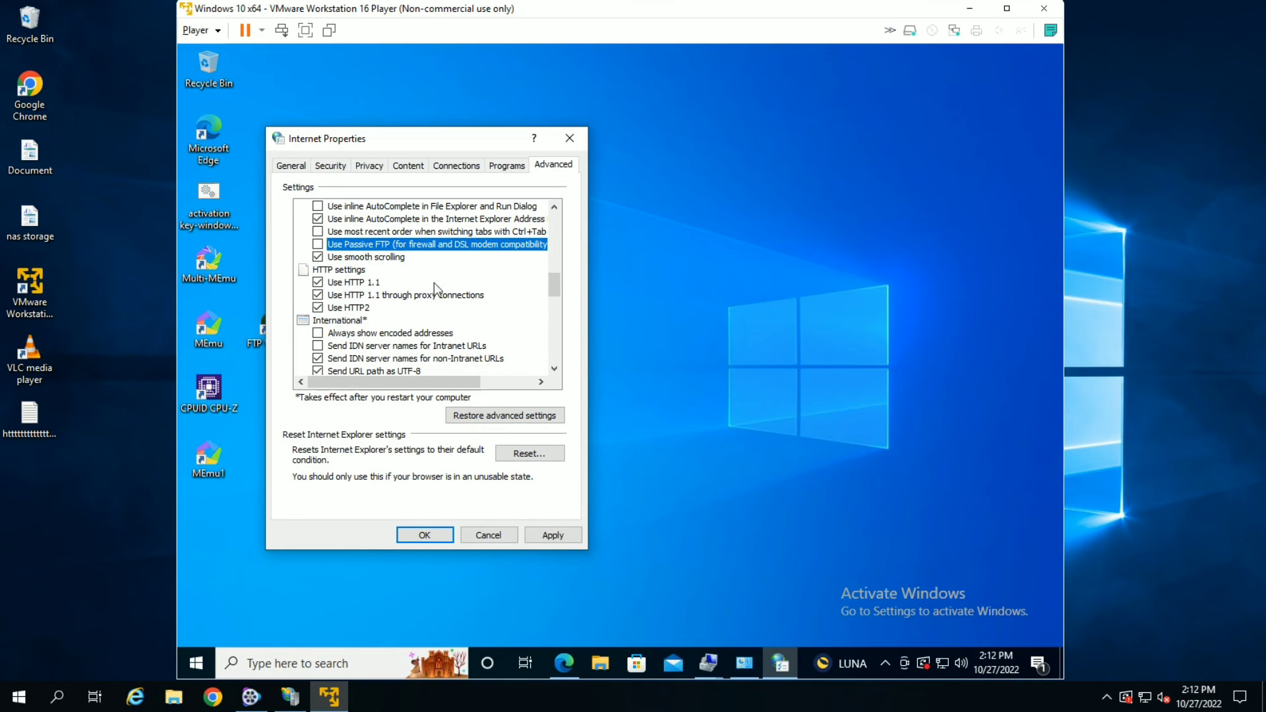
pyautogui.click(548, 535)
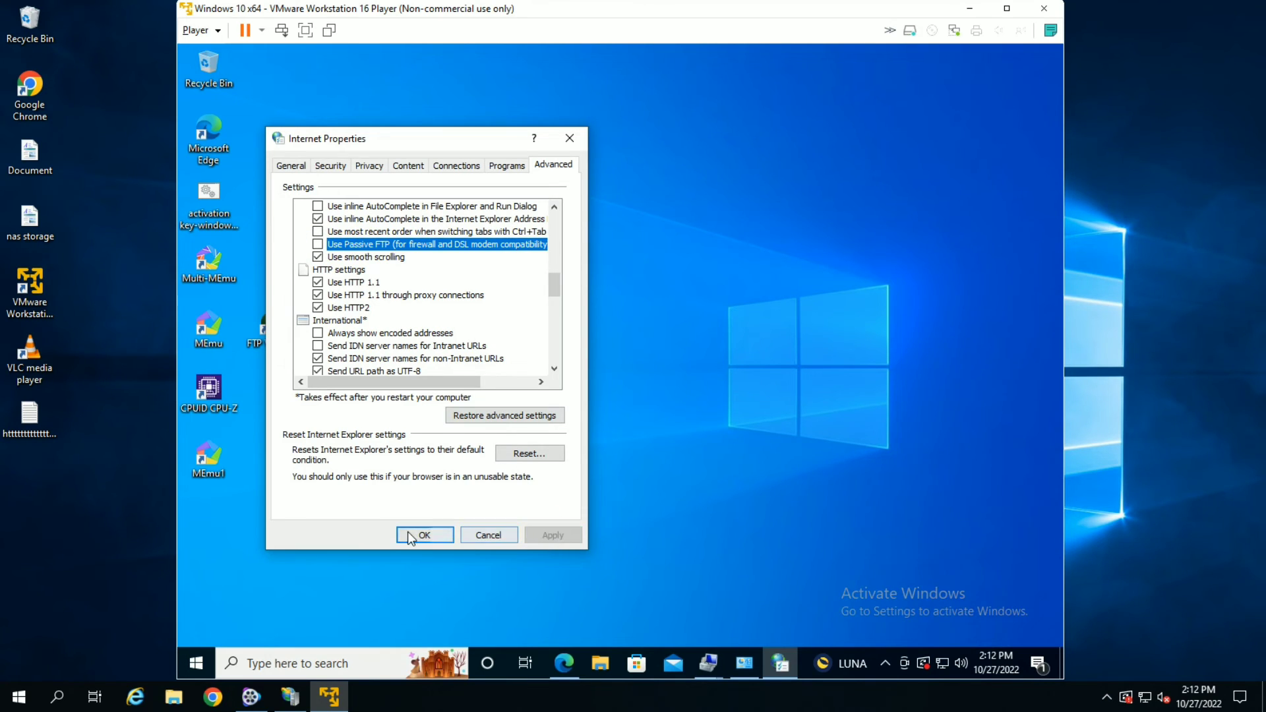
pyautogui.click(409, 536)
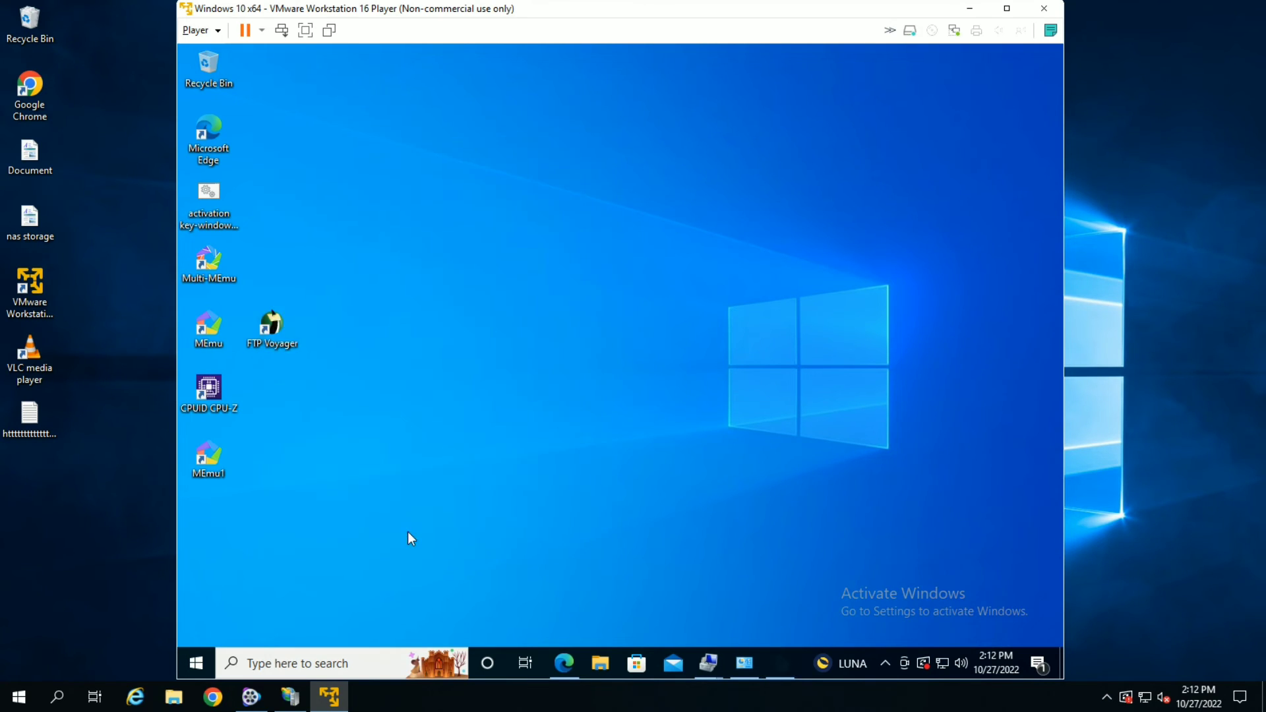
# Step: Restart the Windows 10 VM from the Start menu's power options
pyautogui.click(196, 664)
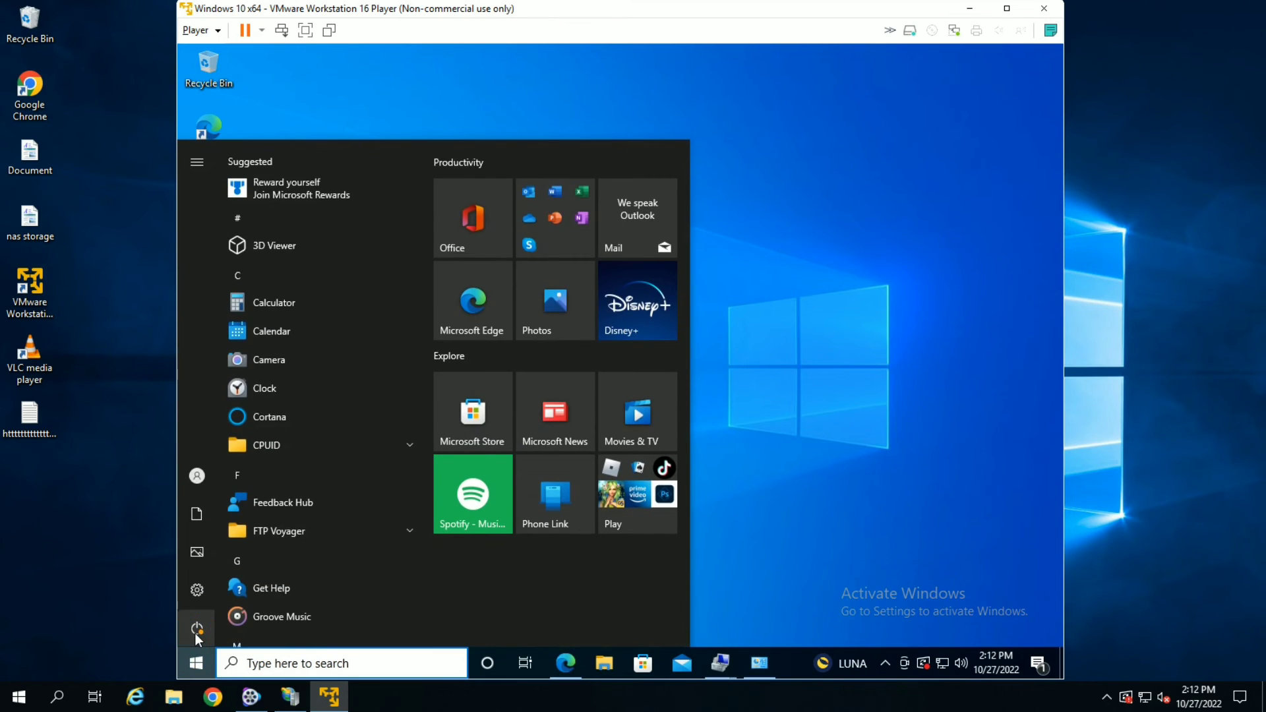
pyautogui.click(197, 632)
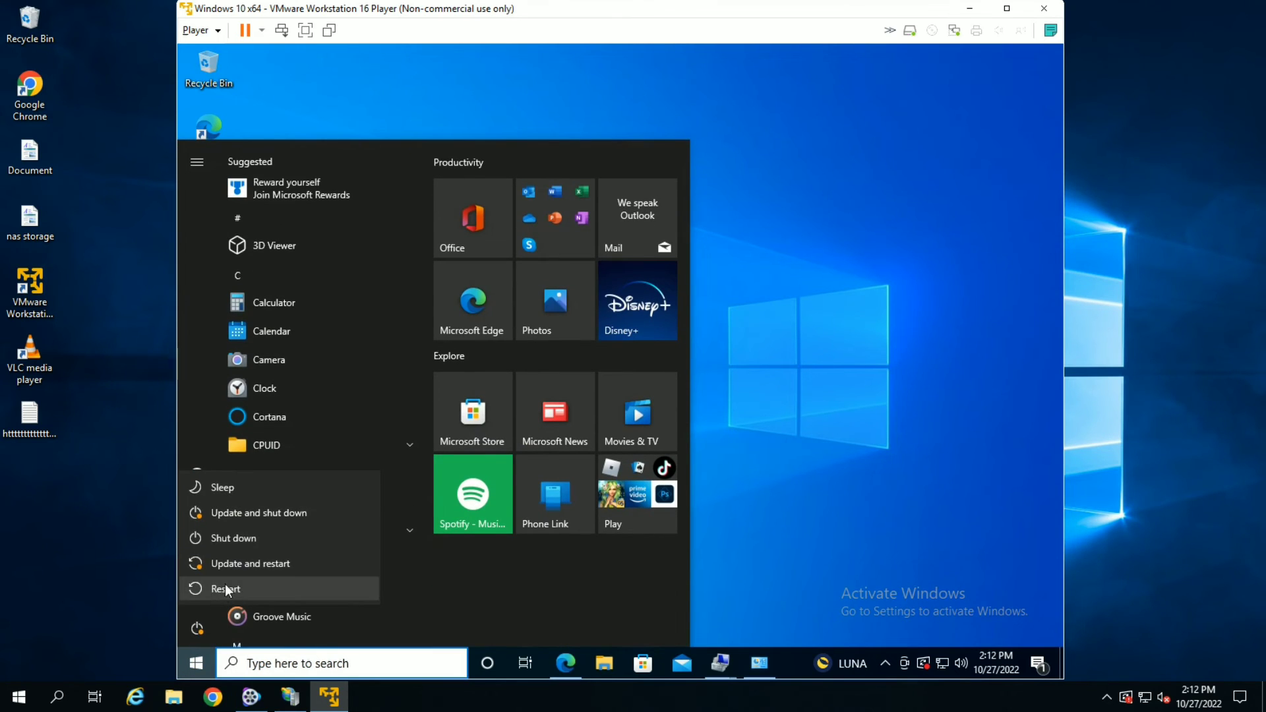
pyautogui.click(268, 589)
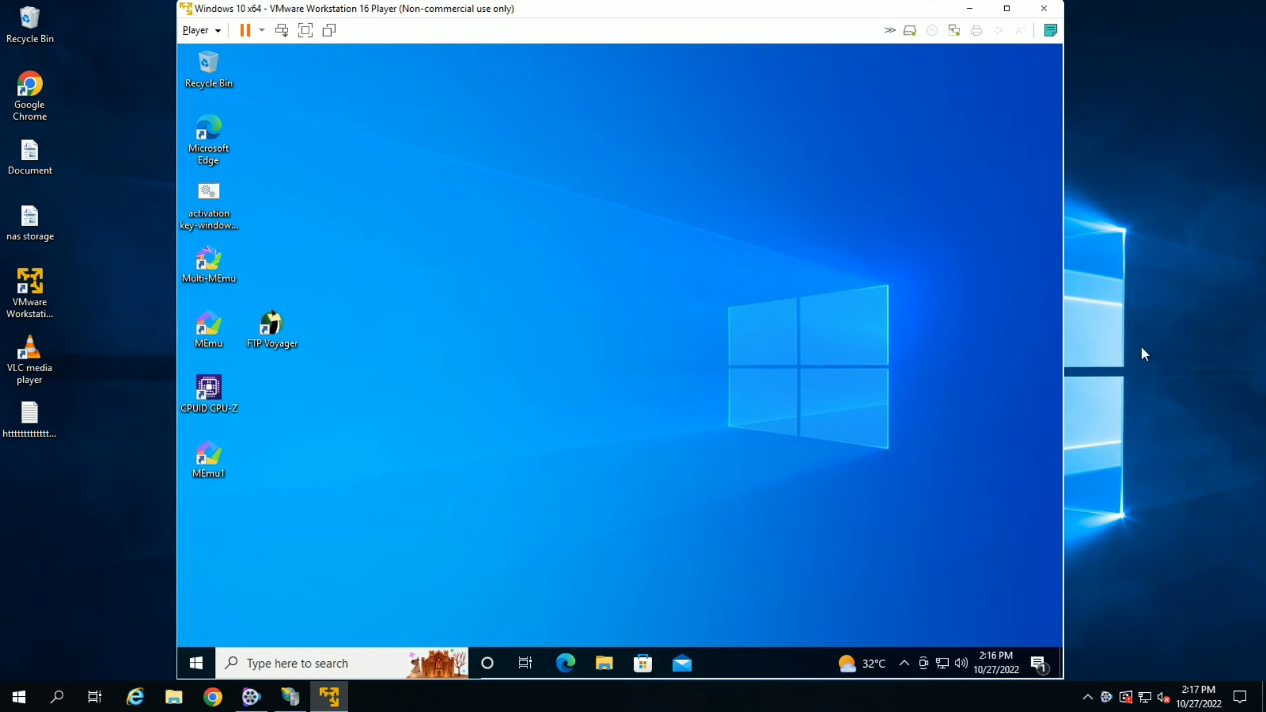
pyautogui.click(197, 663)
pyautogui.click(200, 666)
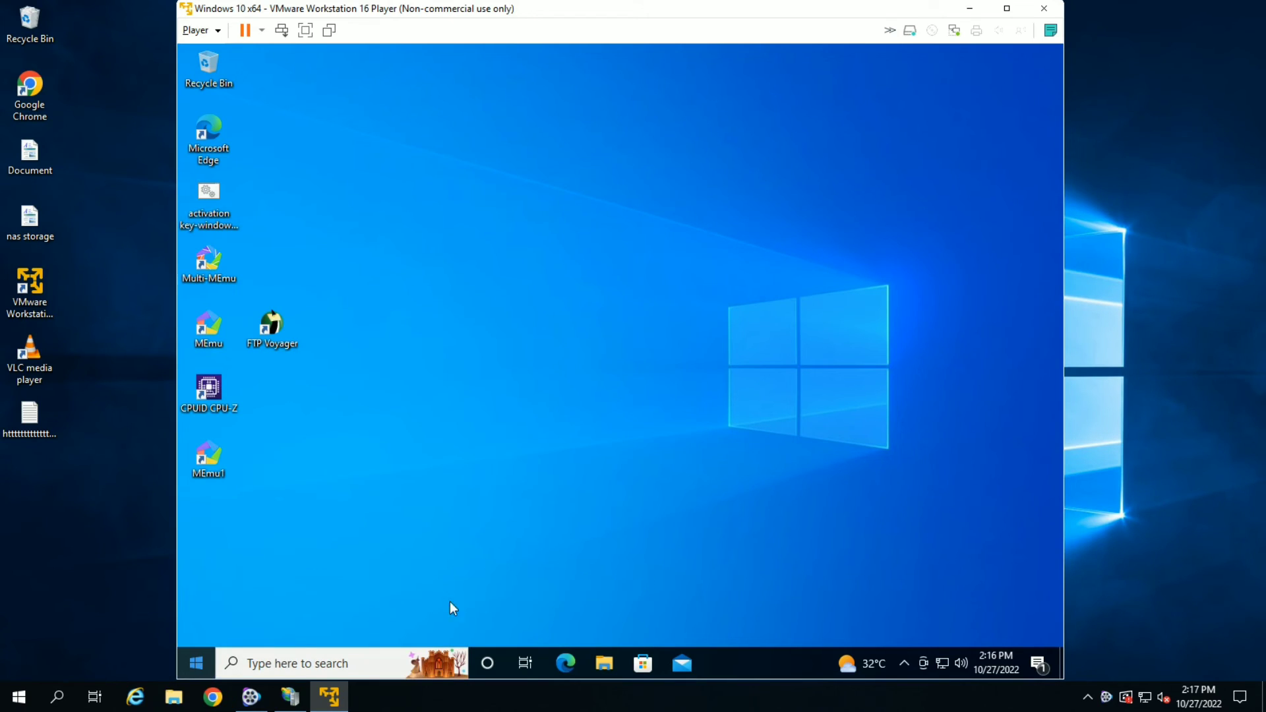
# Step: Open File Explorer and go to ftp://202.72.212.141:21
pyautogui.click(602, 668)
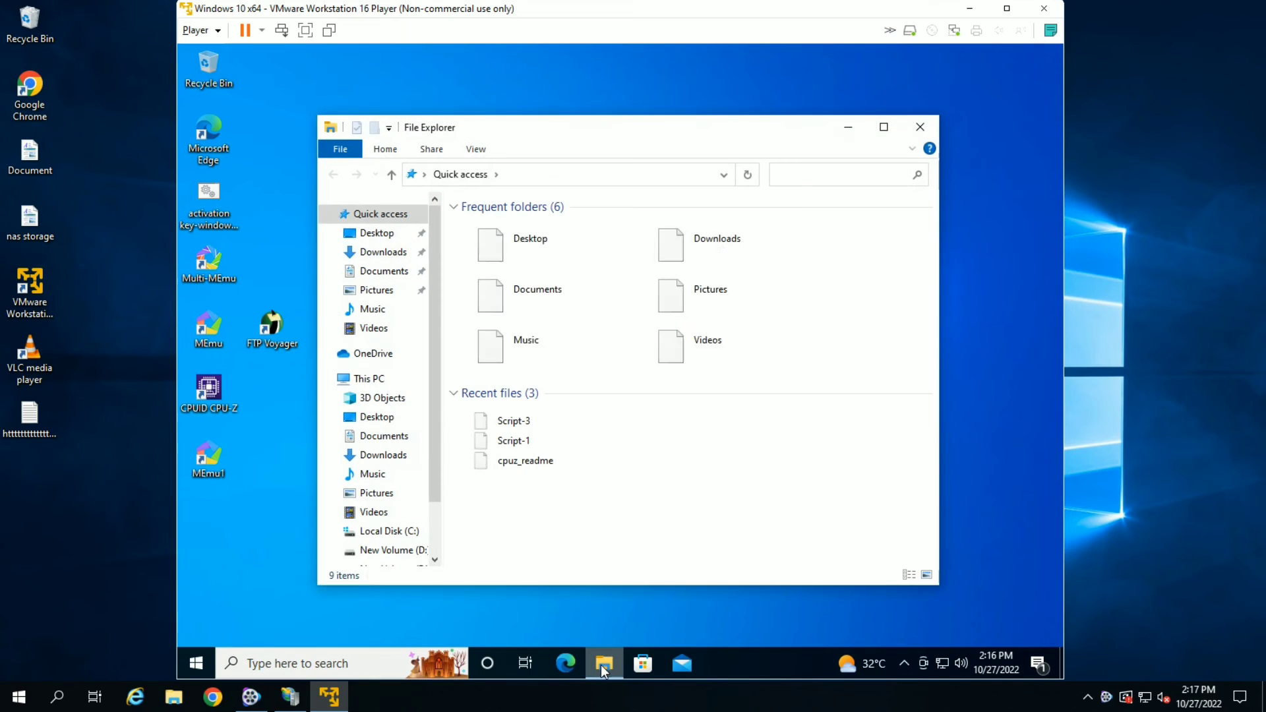
pyautogui.click(570, 176)
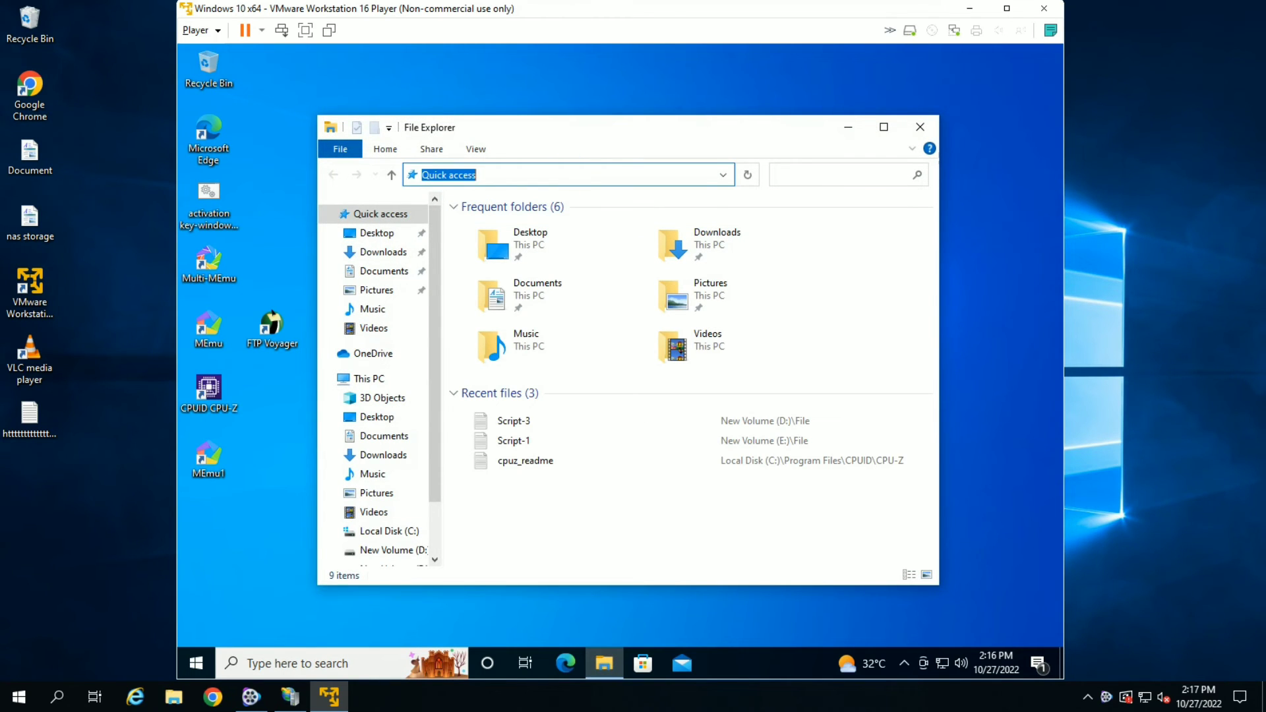
pyautogui.write('ftp')
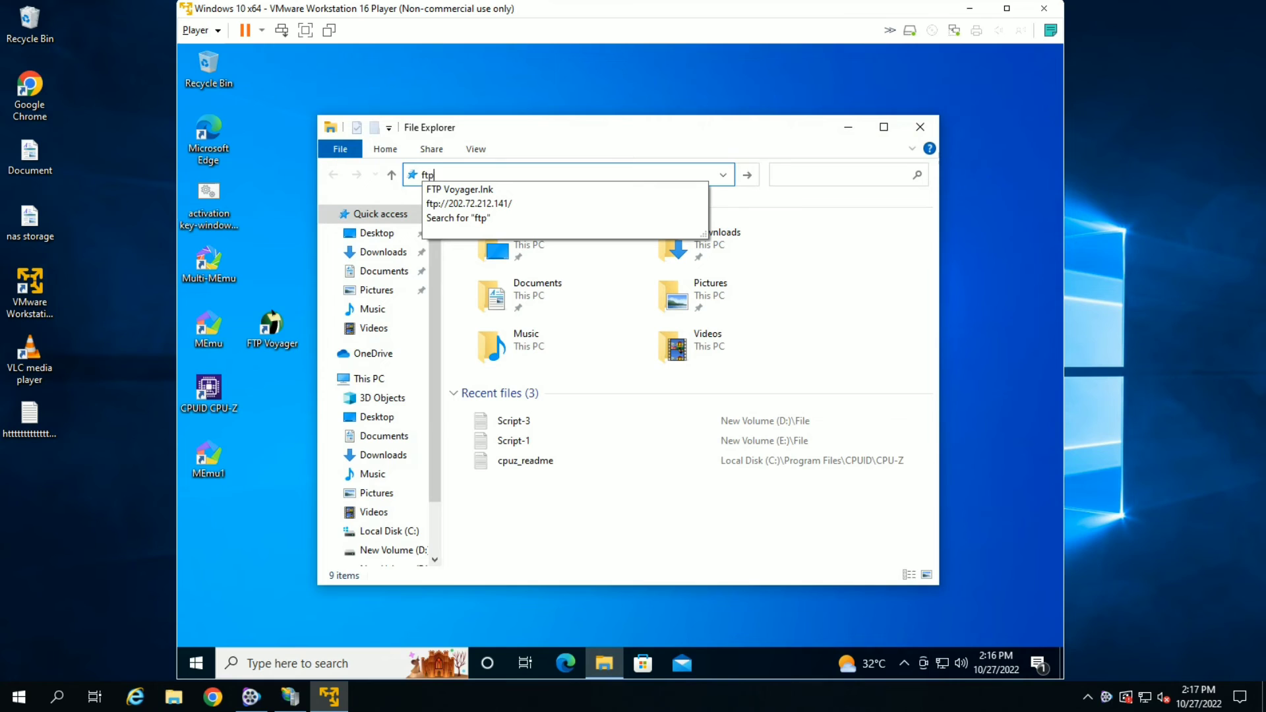
pyautogui.write('://202')
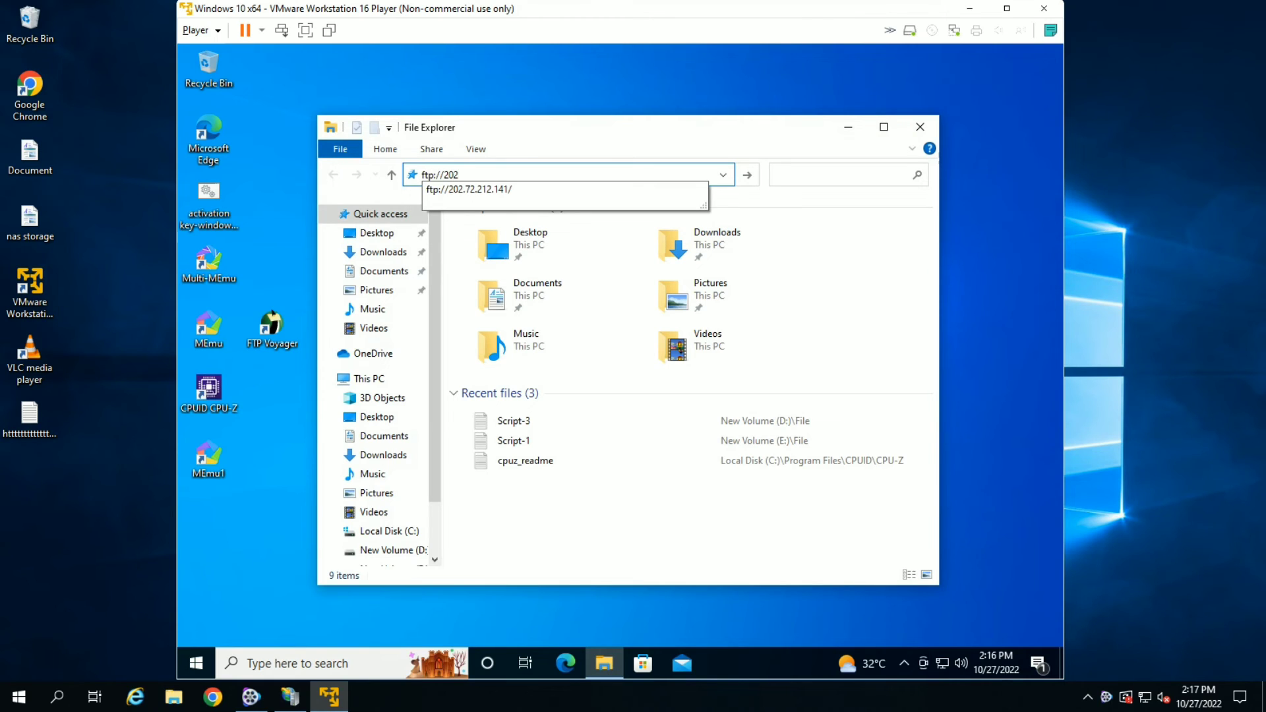
pyautogui.write('.72.212.141:')
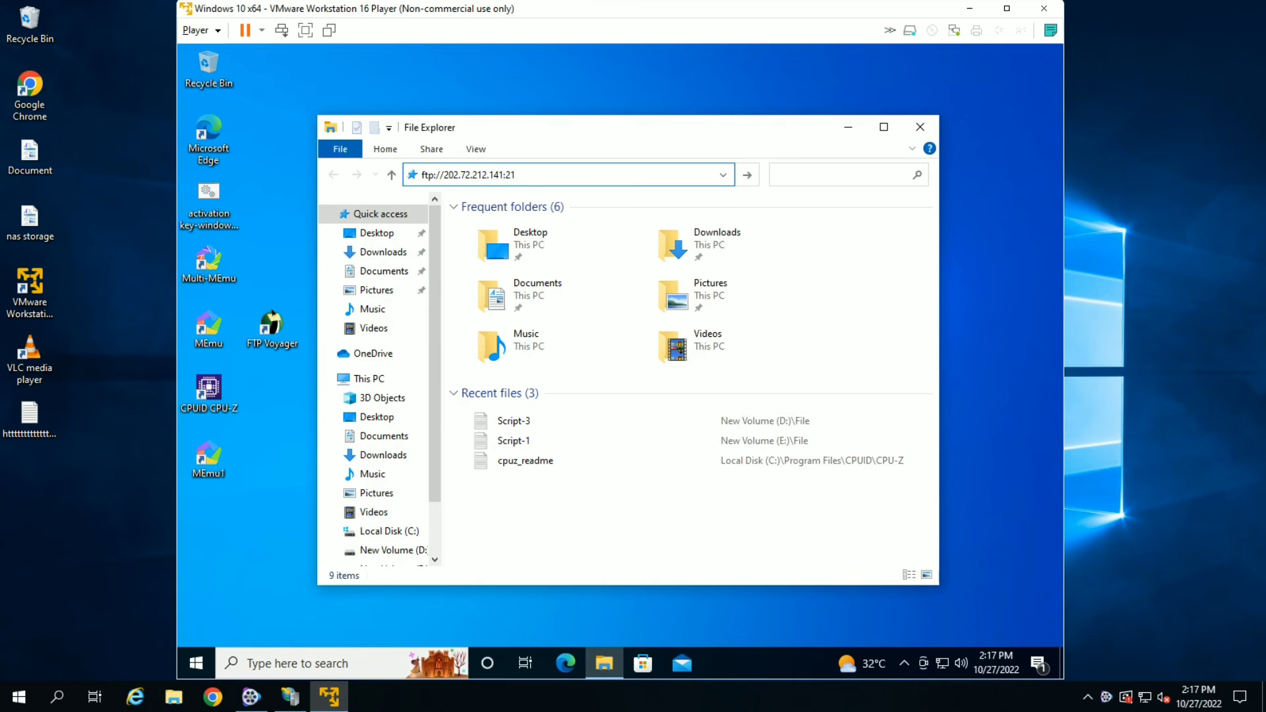
pyautogui.write('21')
pyautogui.press('Return')
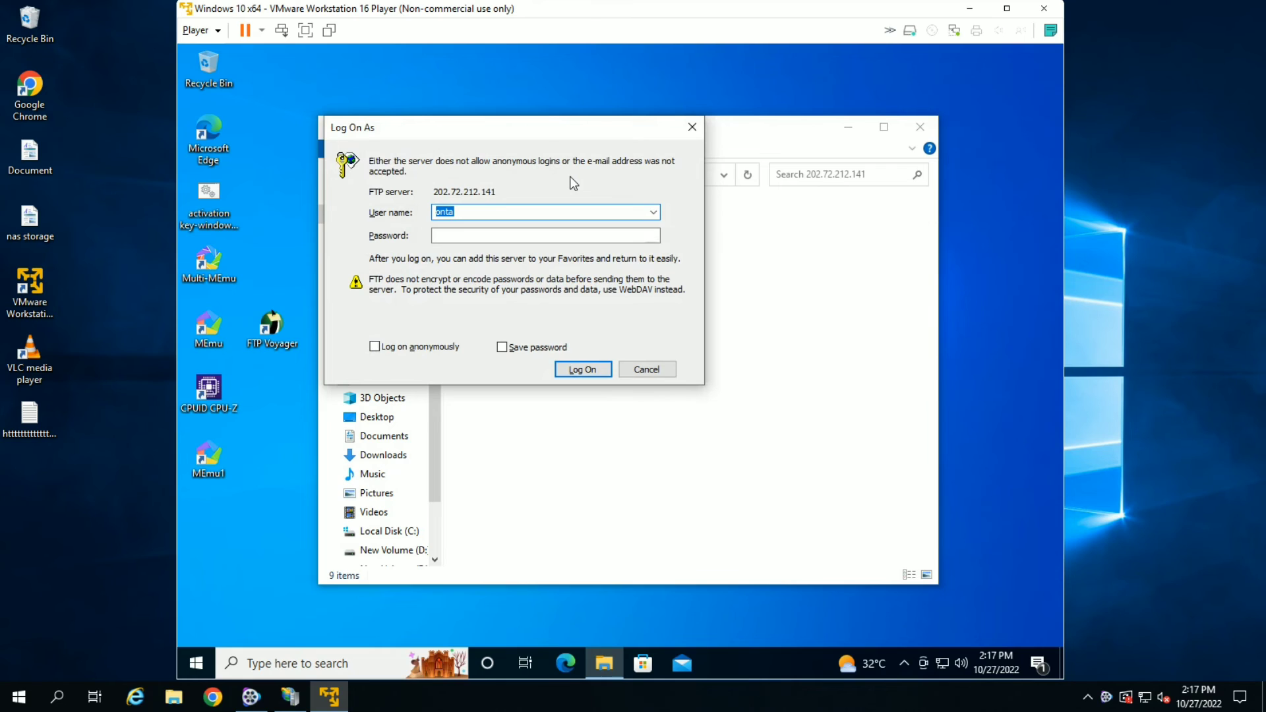
# Step: Log on with the FTP account's user name and password
pyautogui.click(481, 211)
pyautogui.moveTo(481, 210); pyautogui.dragTo(409, 217)
pyautogui.write('ont')
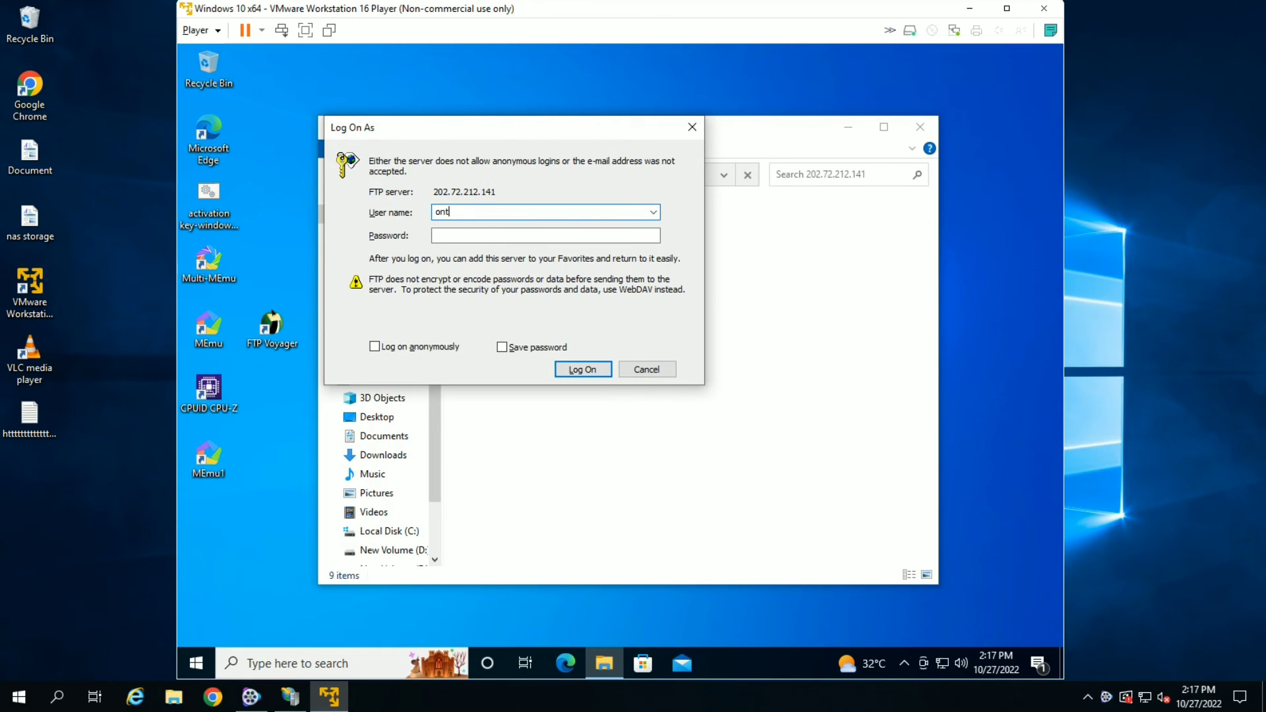
pyautogui.write('a')
pyautogui.press('Tab')
pyautogui.write('••')
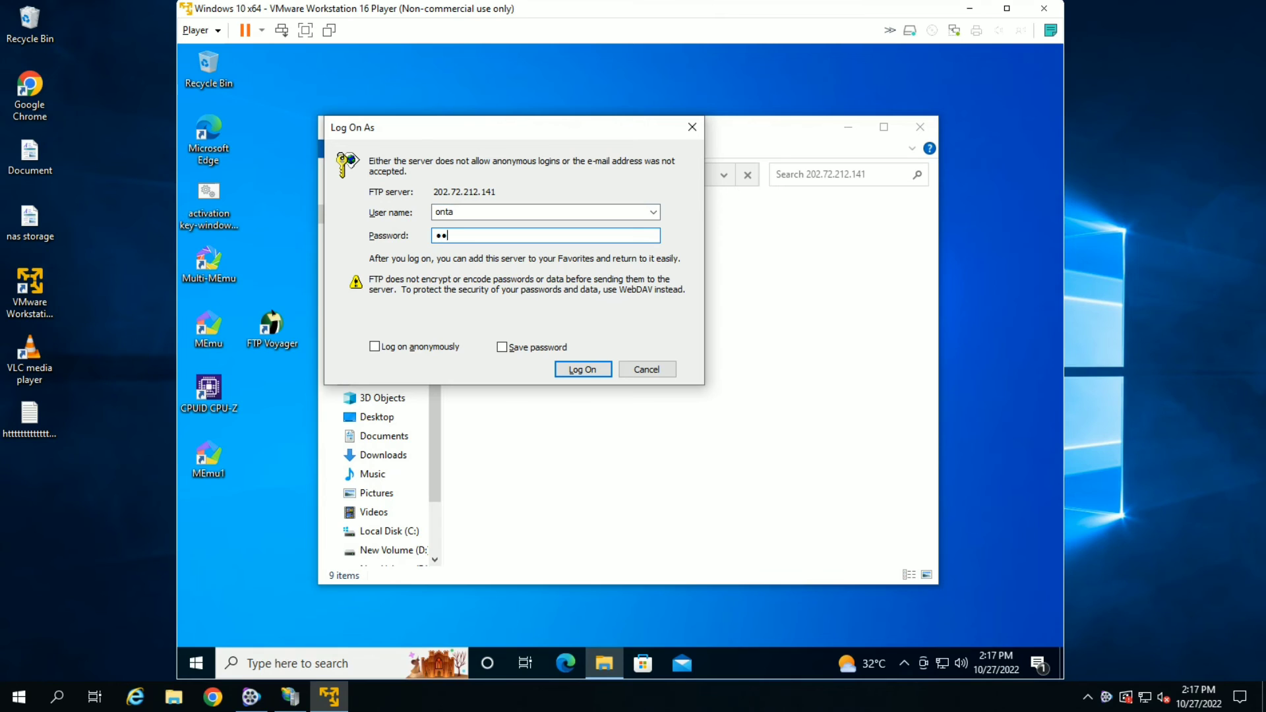
pyautogui.write('•••••••••')
pyautogui.click(594, 371)
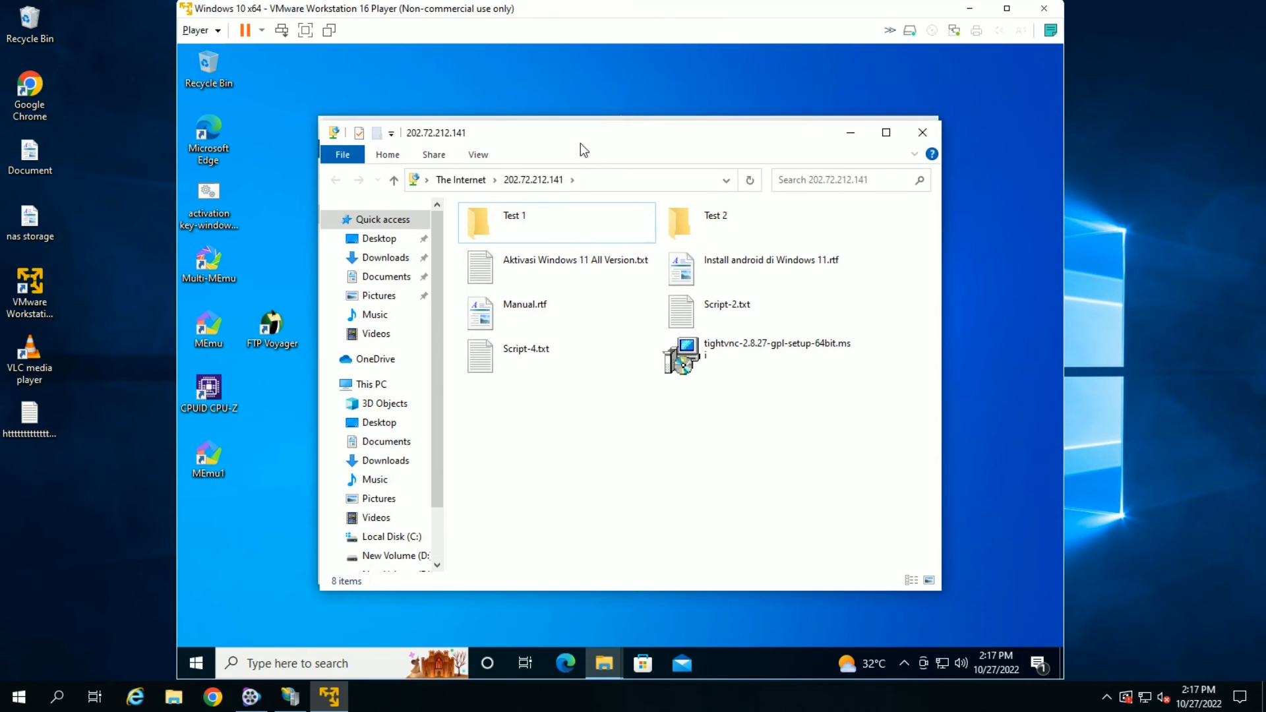
pyautogui.doubleClick(545, 219)
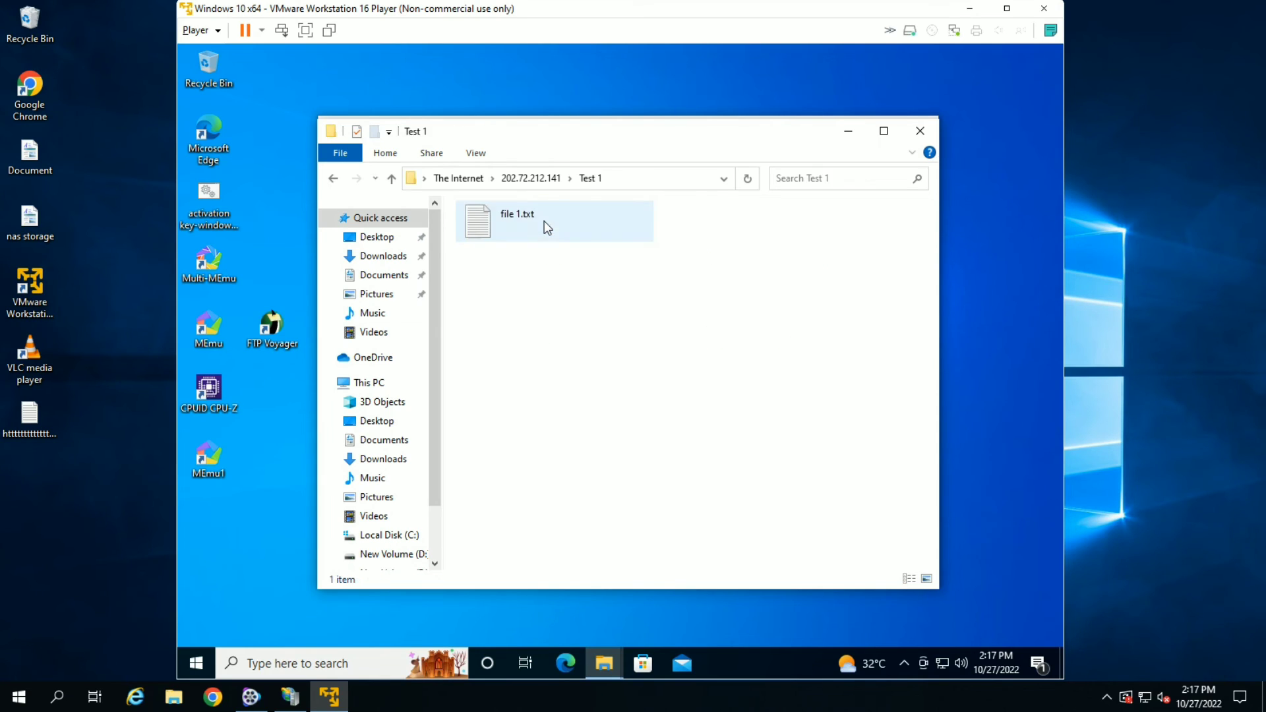
pyautogui.click(391, 178)
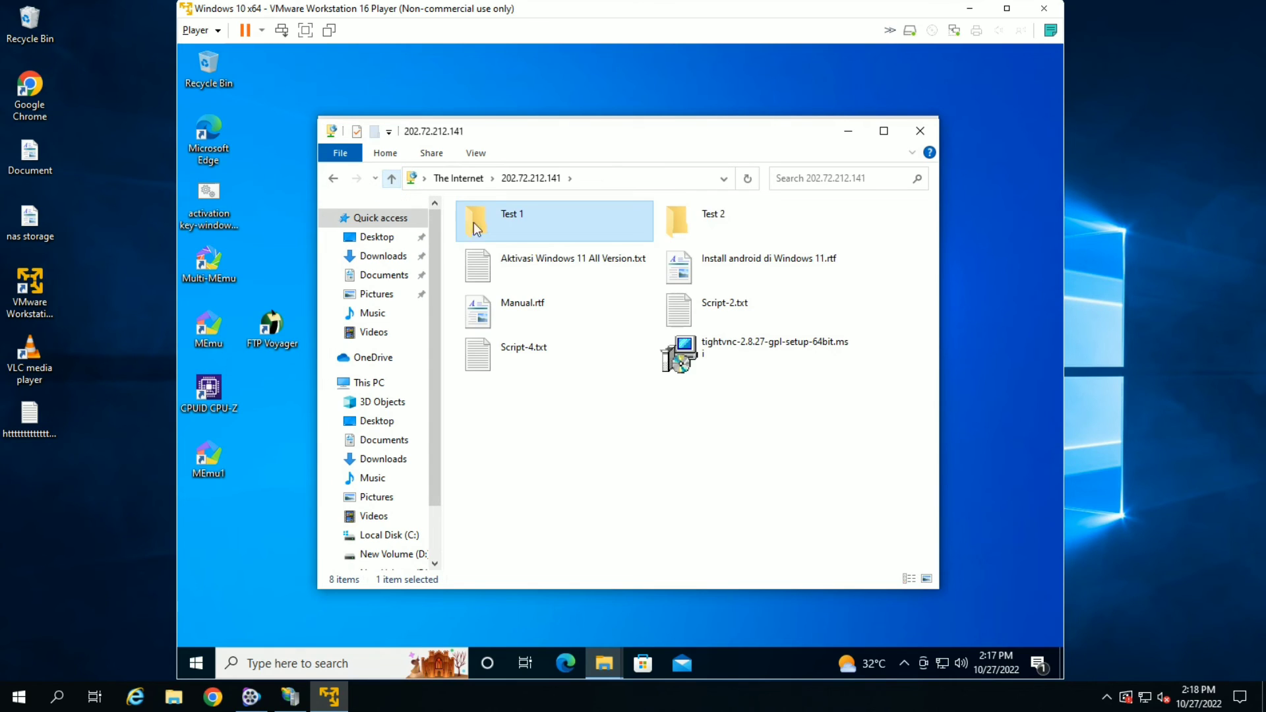
pyautogui.doubleClick(742, 219)
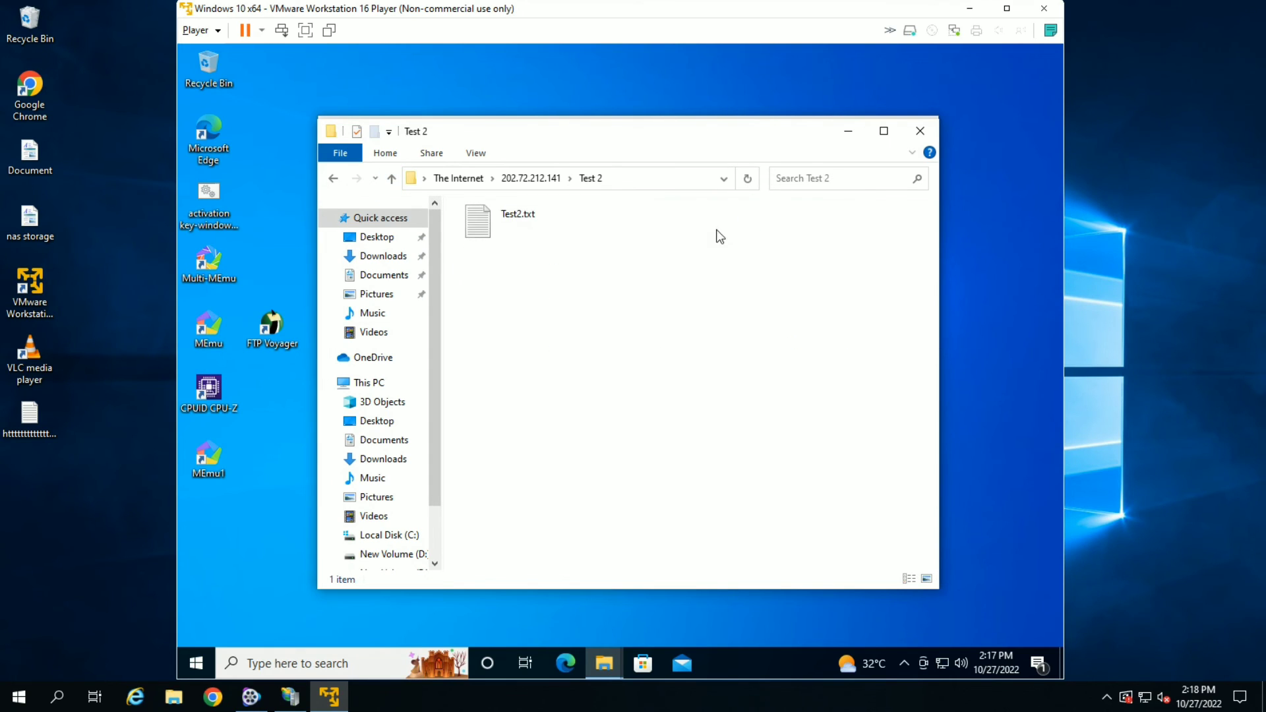
pyautogui.click(391, 178)
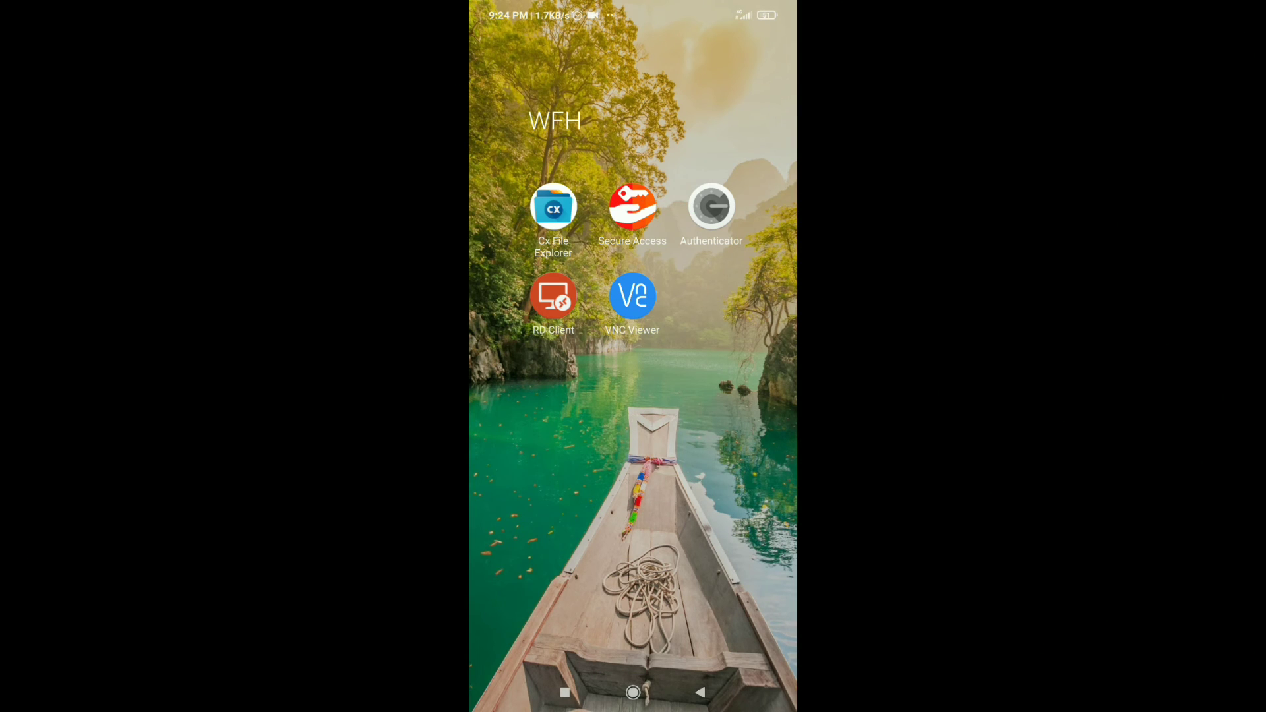
# Step: Launch Cx File Explorer and add a new remote FTP location from the Network tab
pyautogui.click(554, 207)
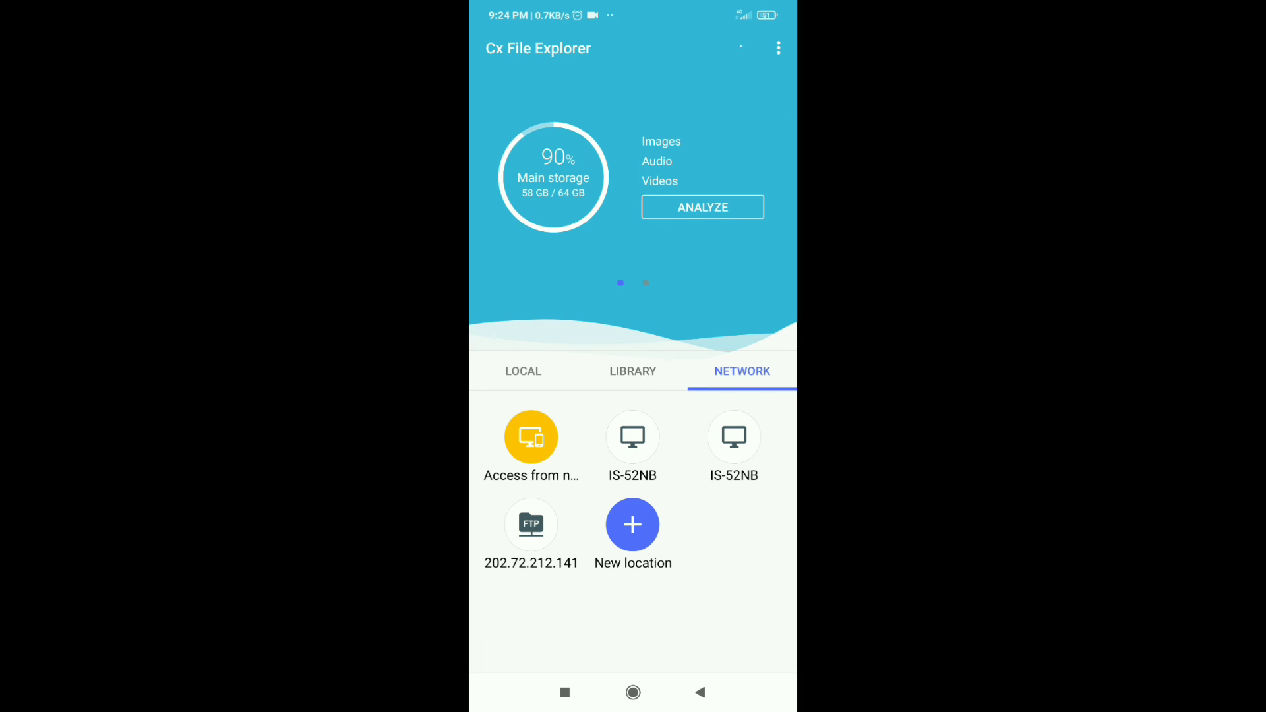
pyautogui.click(632, 525)
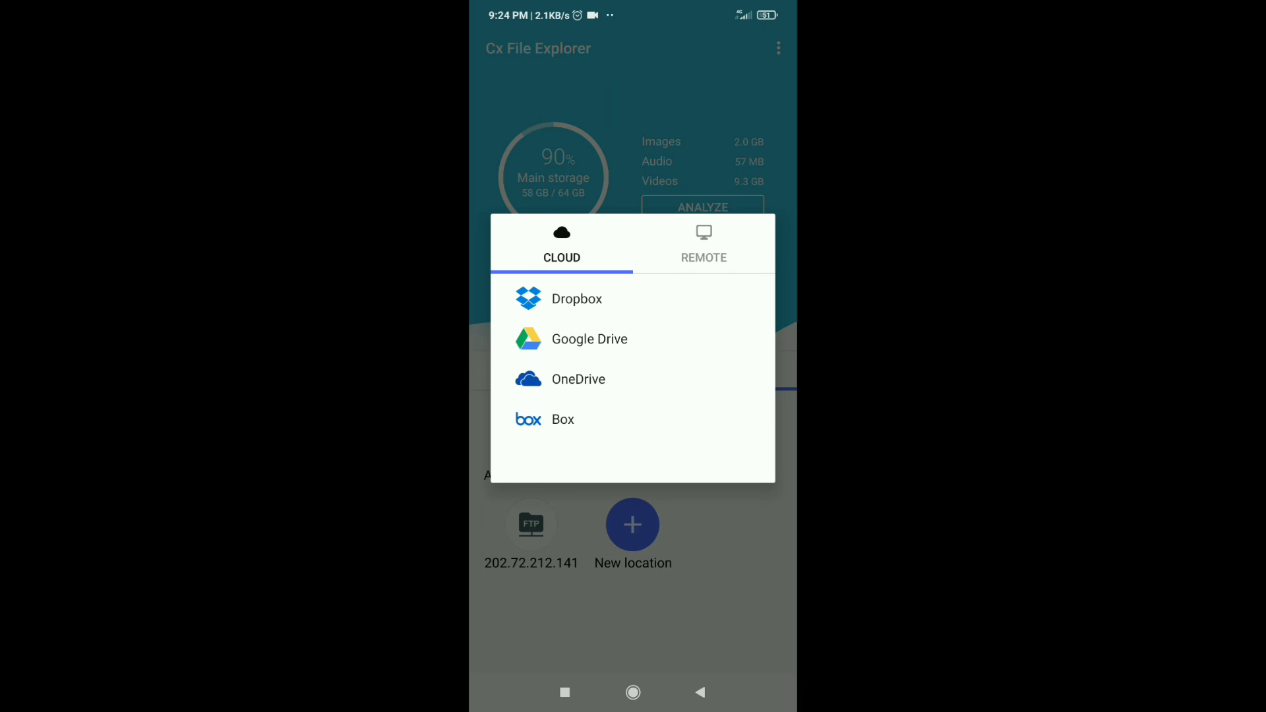
pyautogui.click(703, 245)
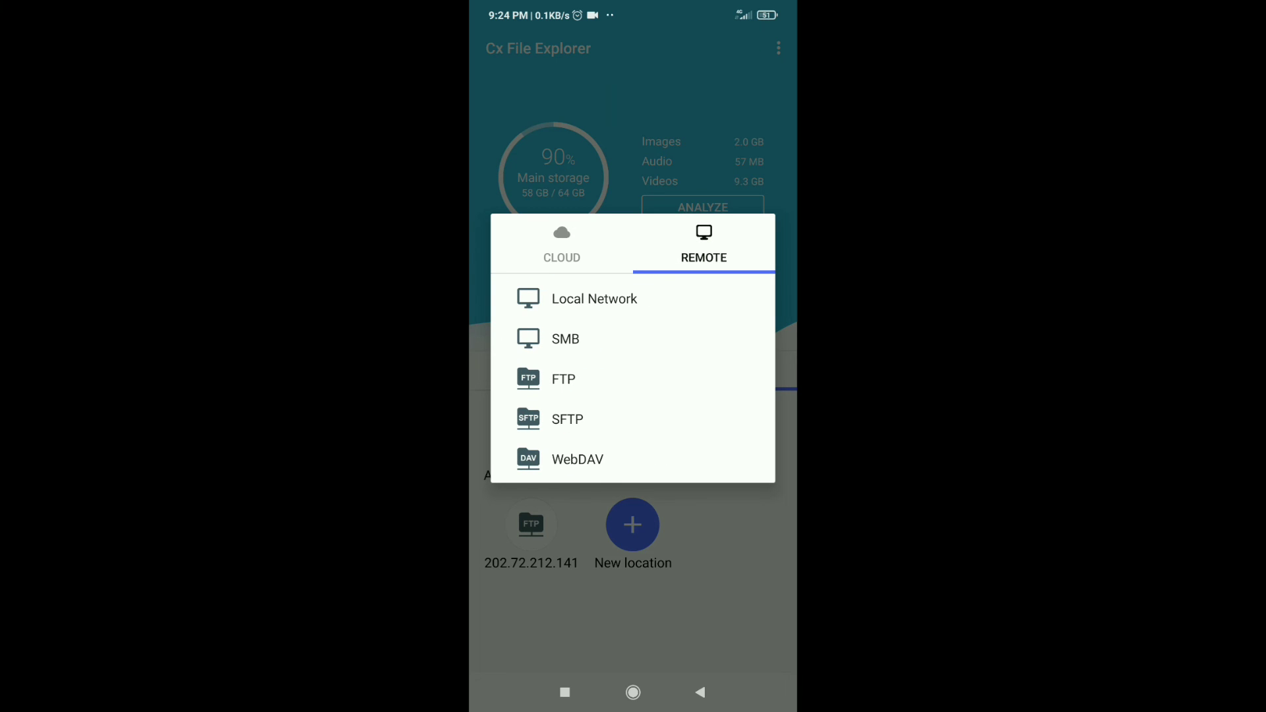
pyautogui.click(563, 379)
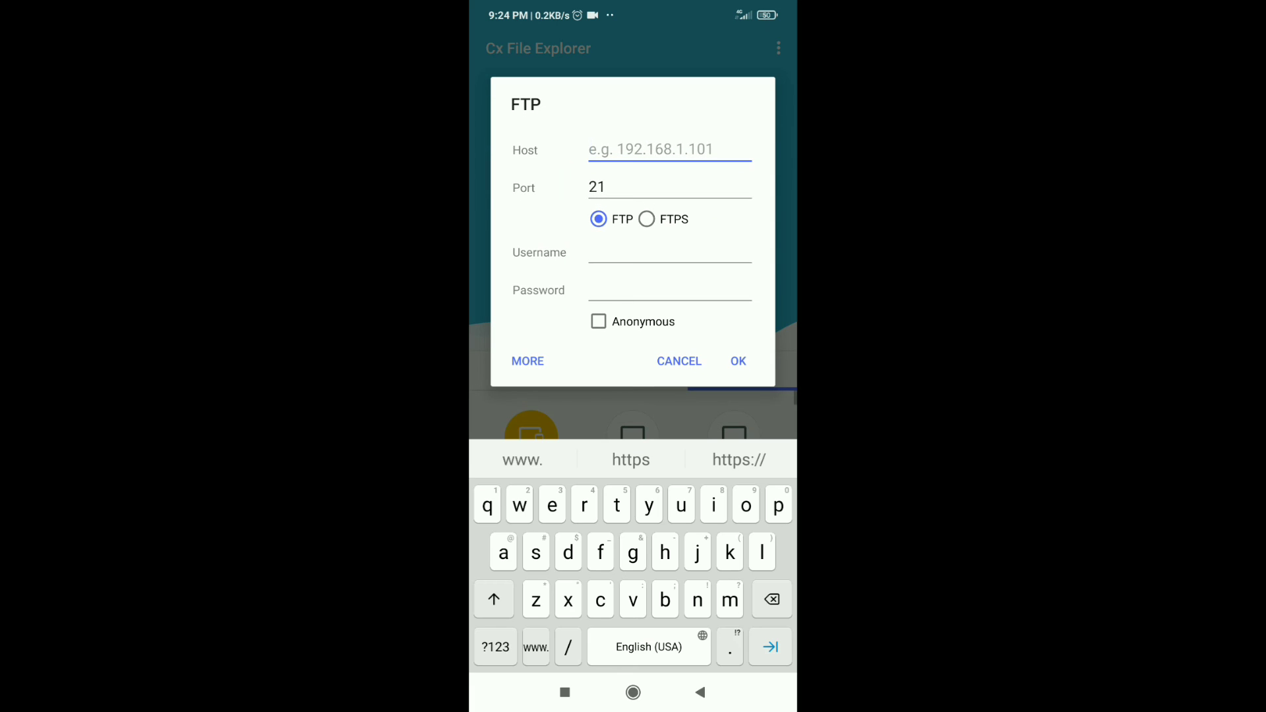
# Step: Enter host 202.72.212.141, the account's user name and its password
pyautogui.write('202')
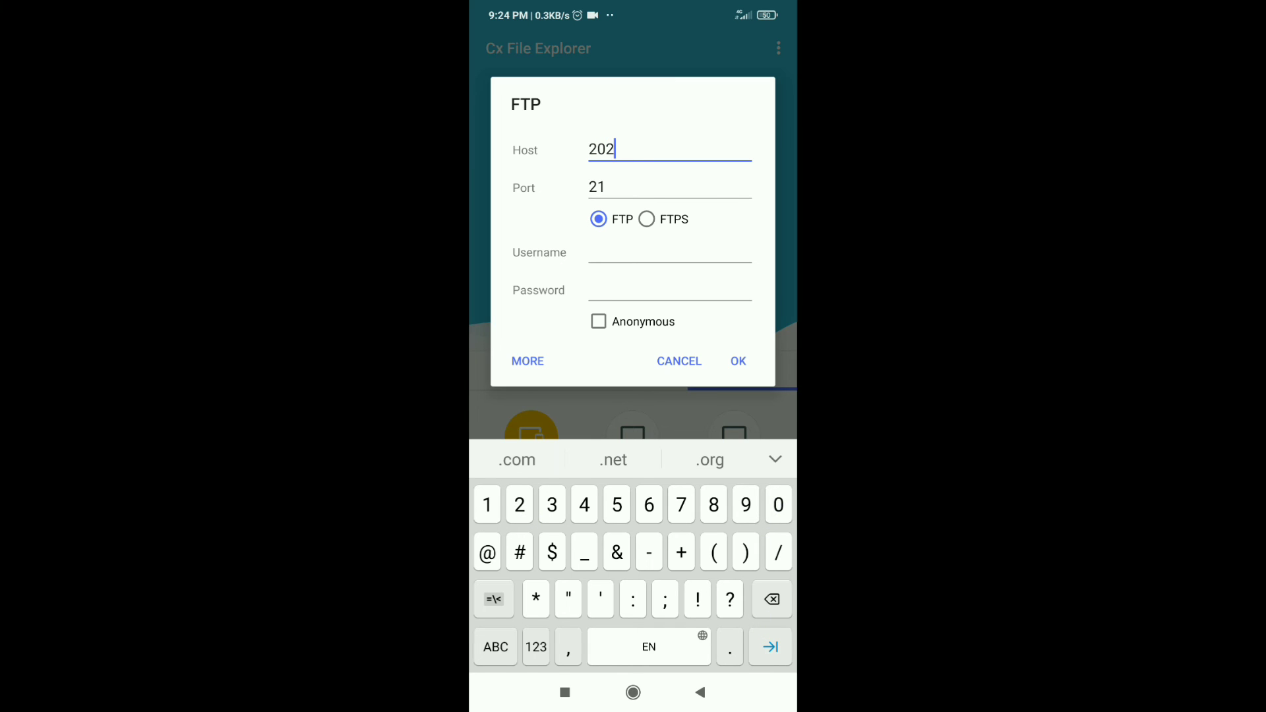
pyautogui.write('.72')
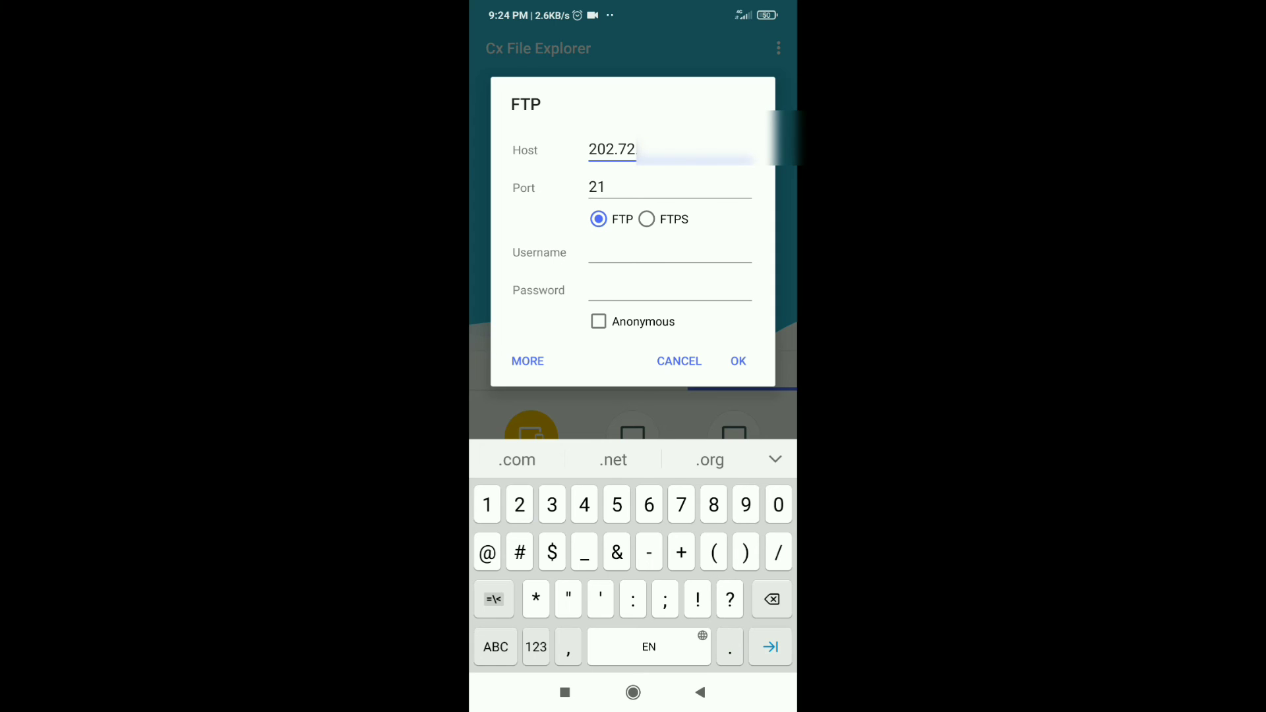
pyautogui.write('12.1')
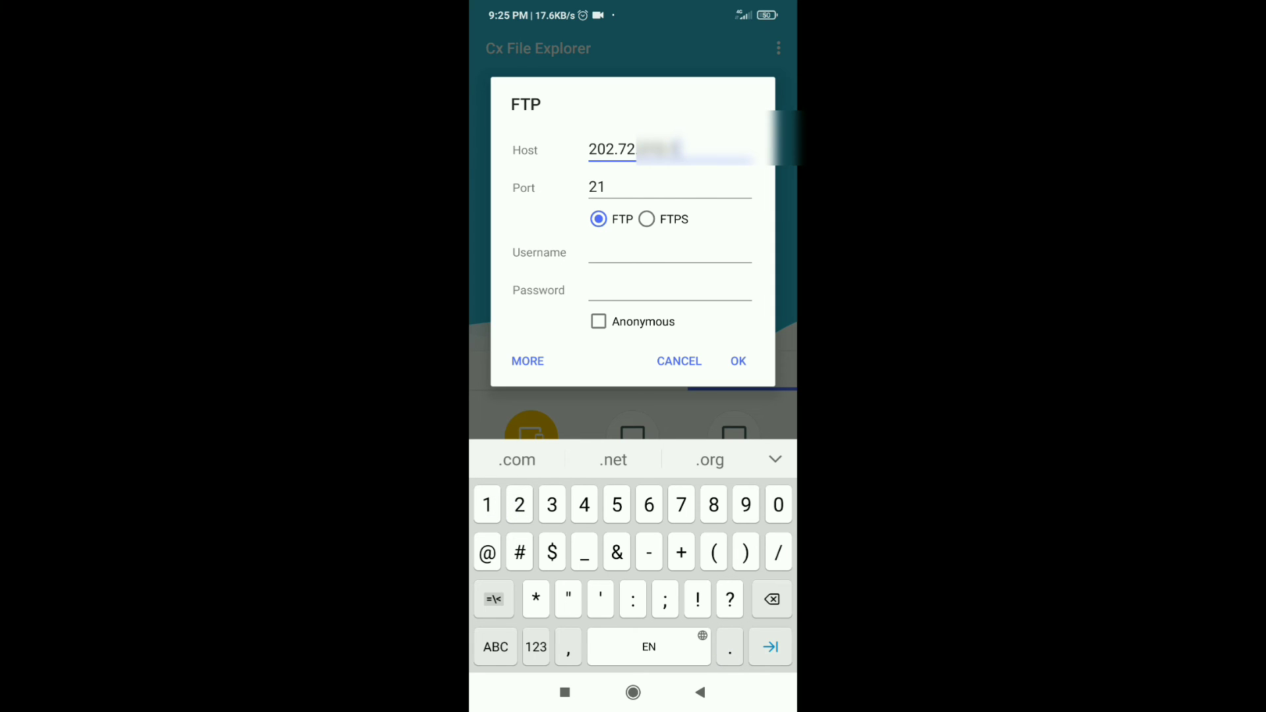
pyautogui.write('41')
pyautogui.click(669, 252)
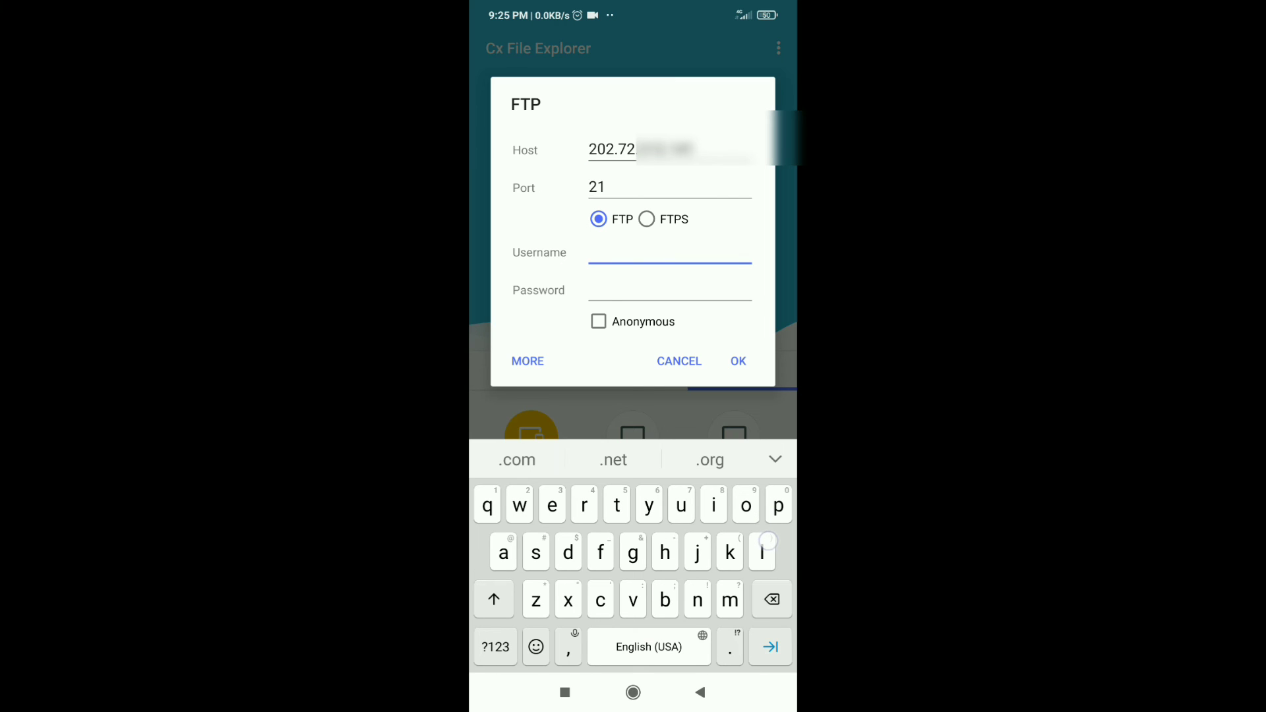
pyautogui.write('onta')
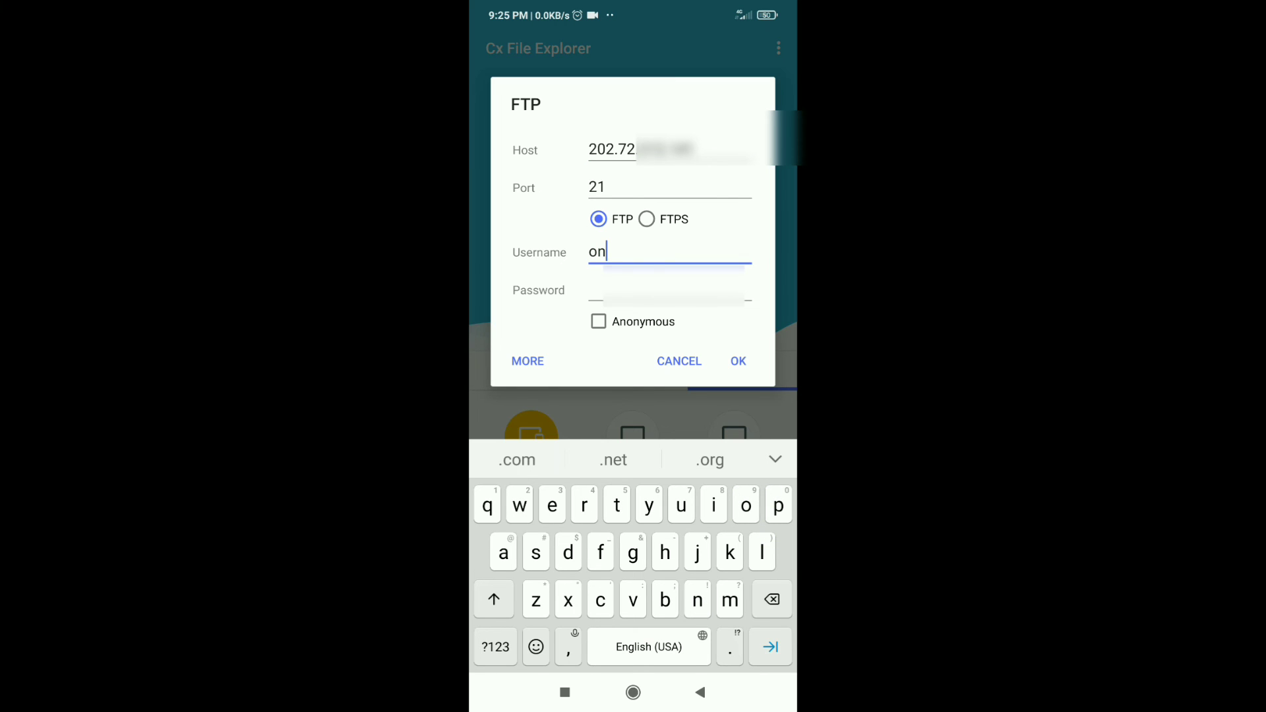
pyautogui.click(670, 290)
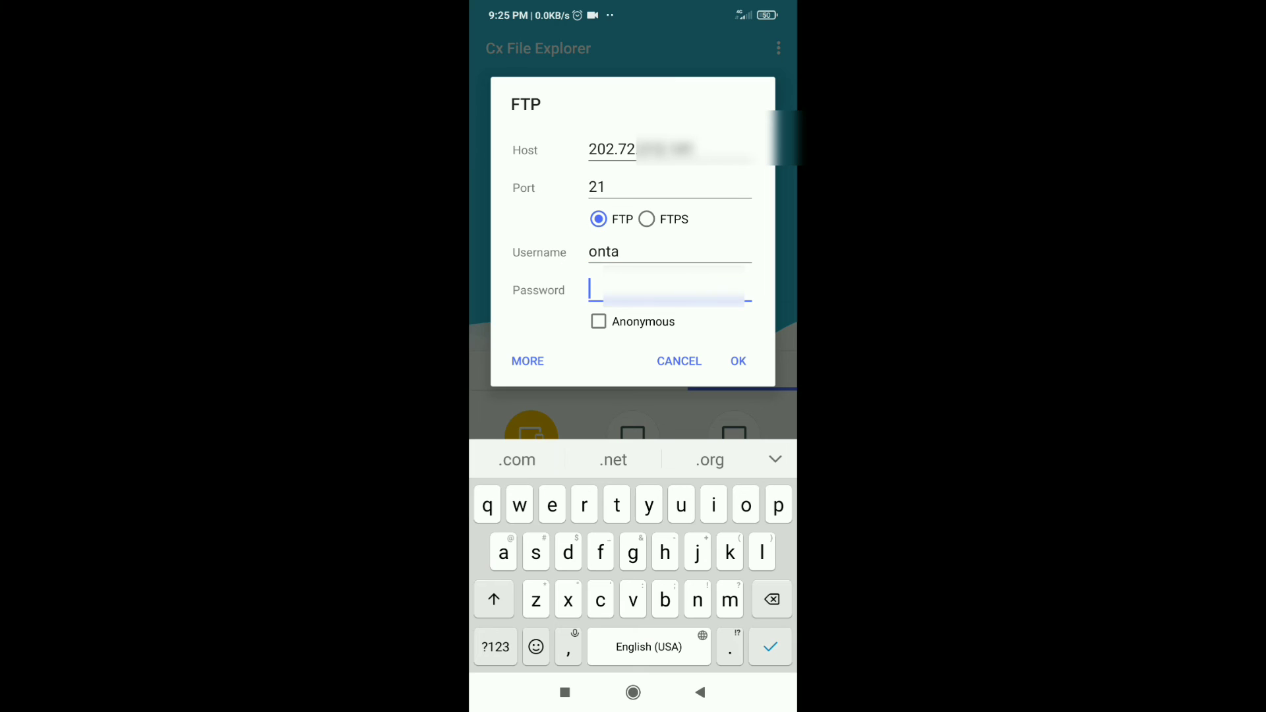
pyautogui.click(496, 646)
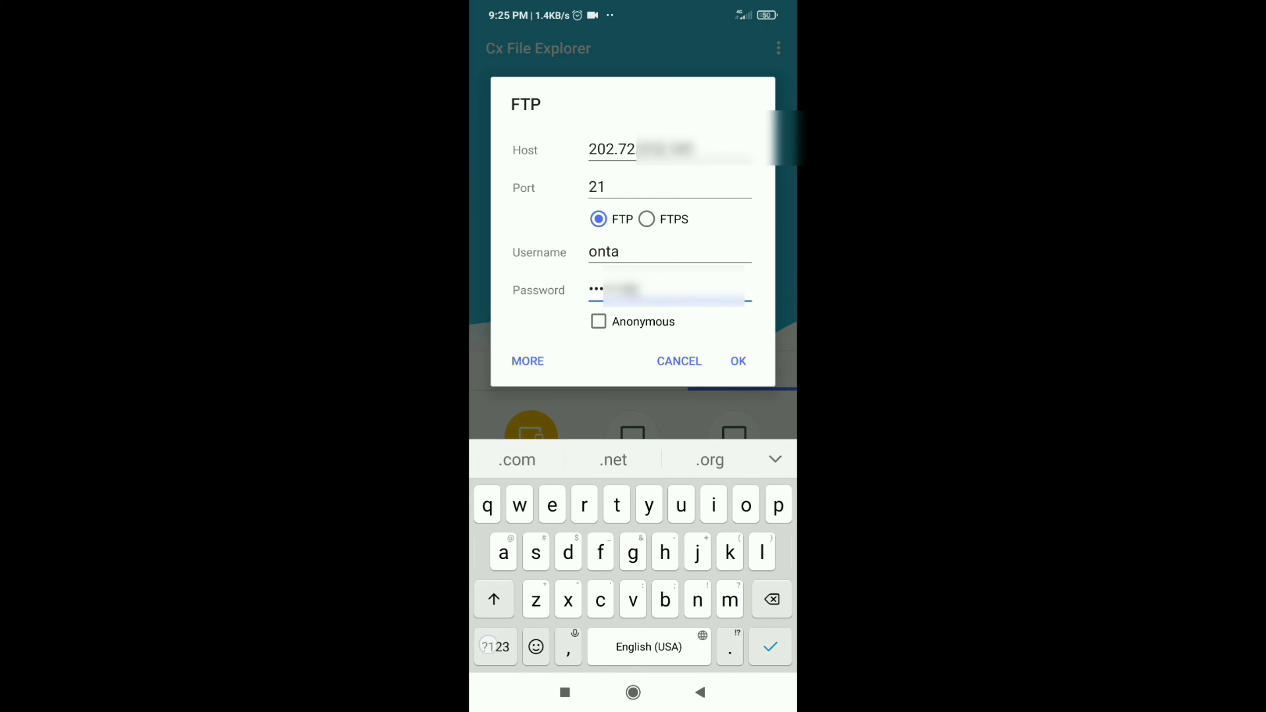
pyautogui.write('21')
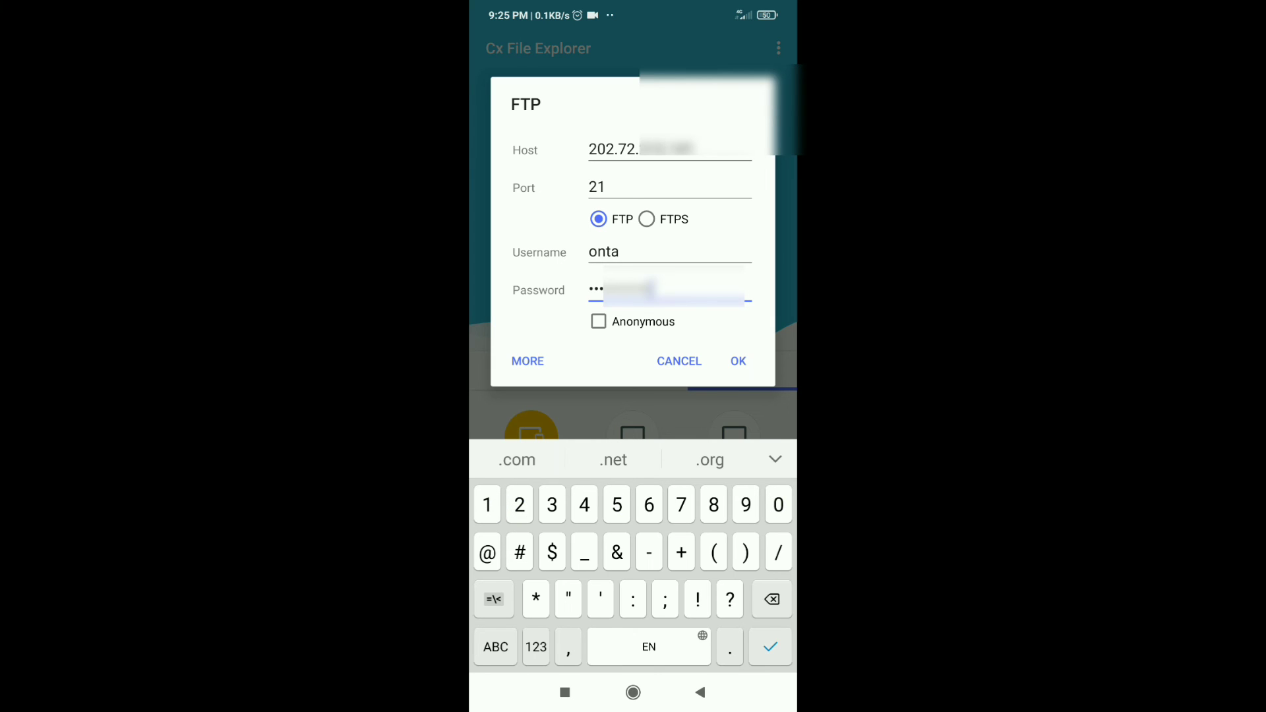
# Step: Set the transfer mode to Active under MORE and connect
pyautogui.click(528, 361)
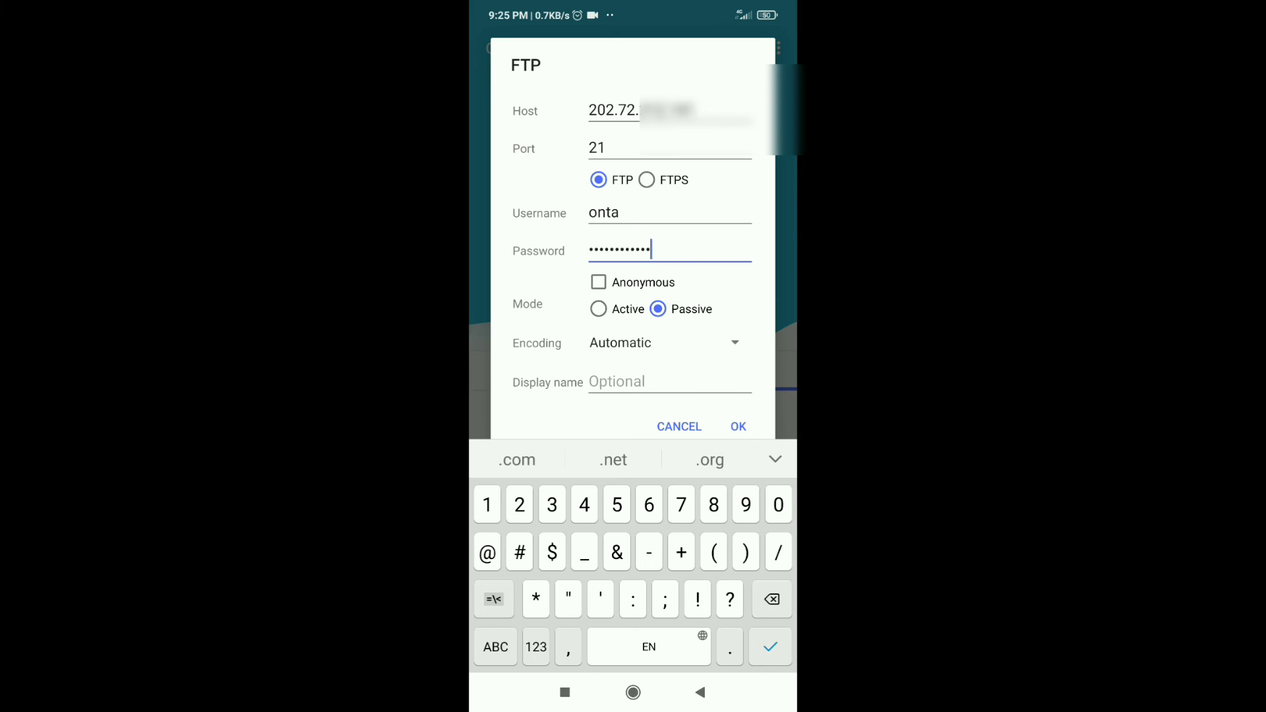
pyautogui.click(598, 308)
pyautogui.click(738, 426)
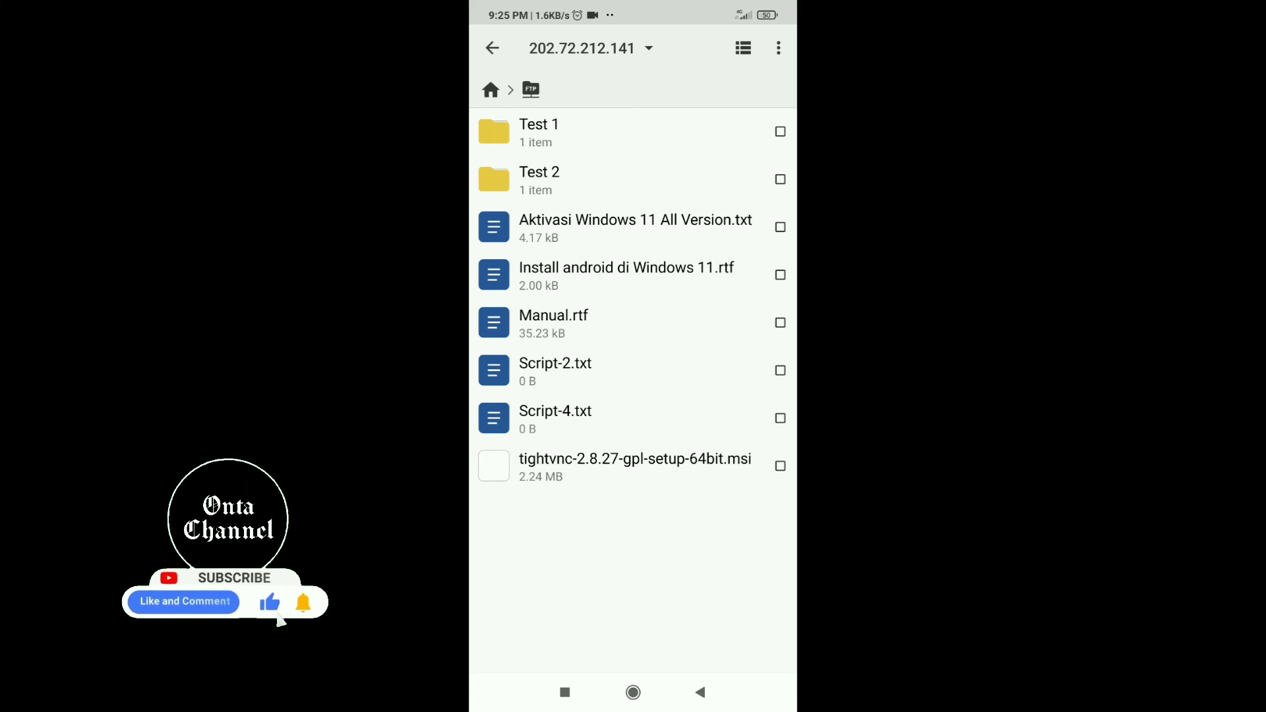
pyautogui.click(643, 131)
pyautogui.click(495, 49)
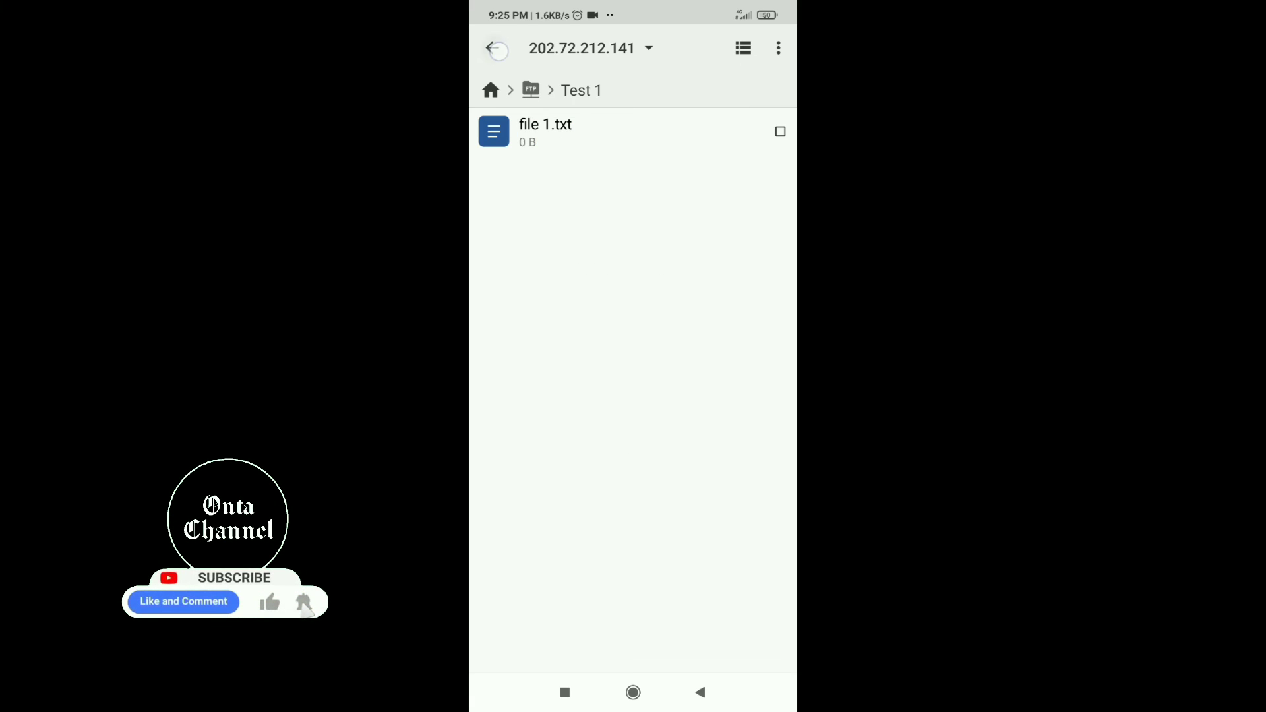
pyautogui.click(626, 176)
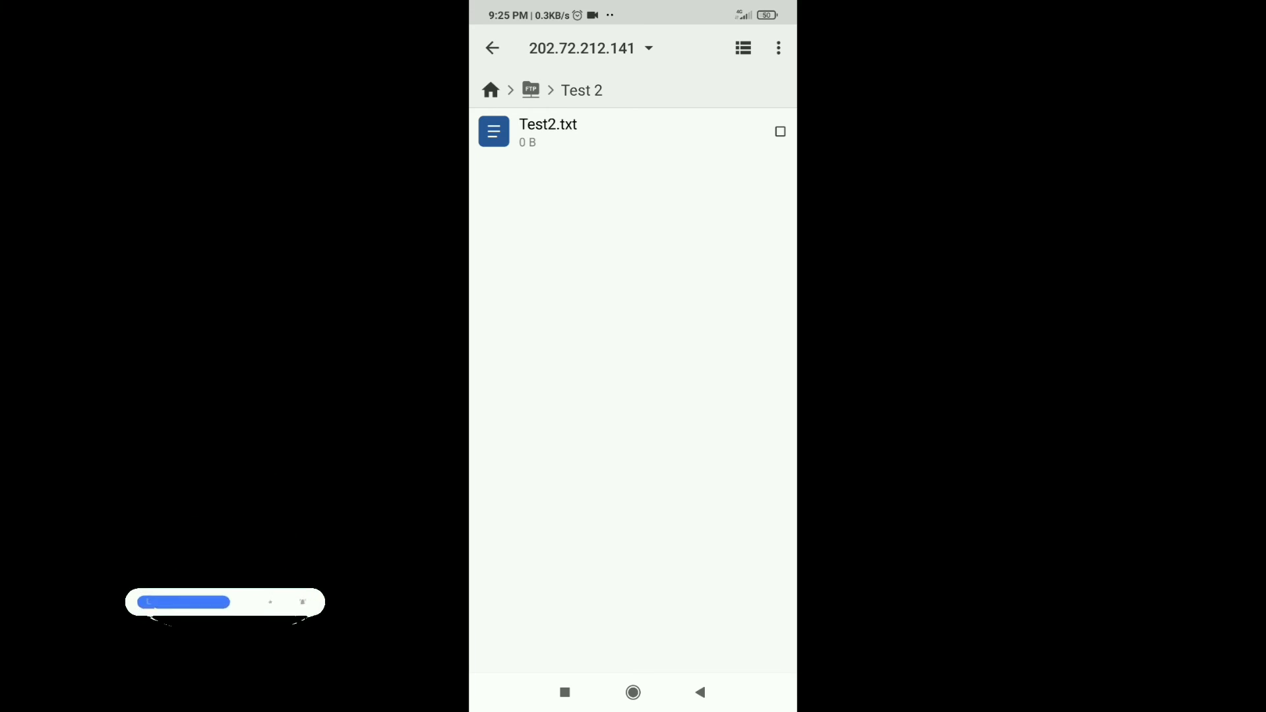
pyautogui.click(493, 48)
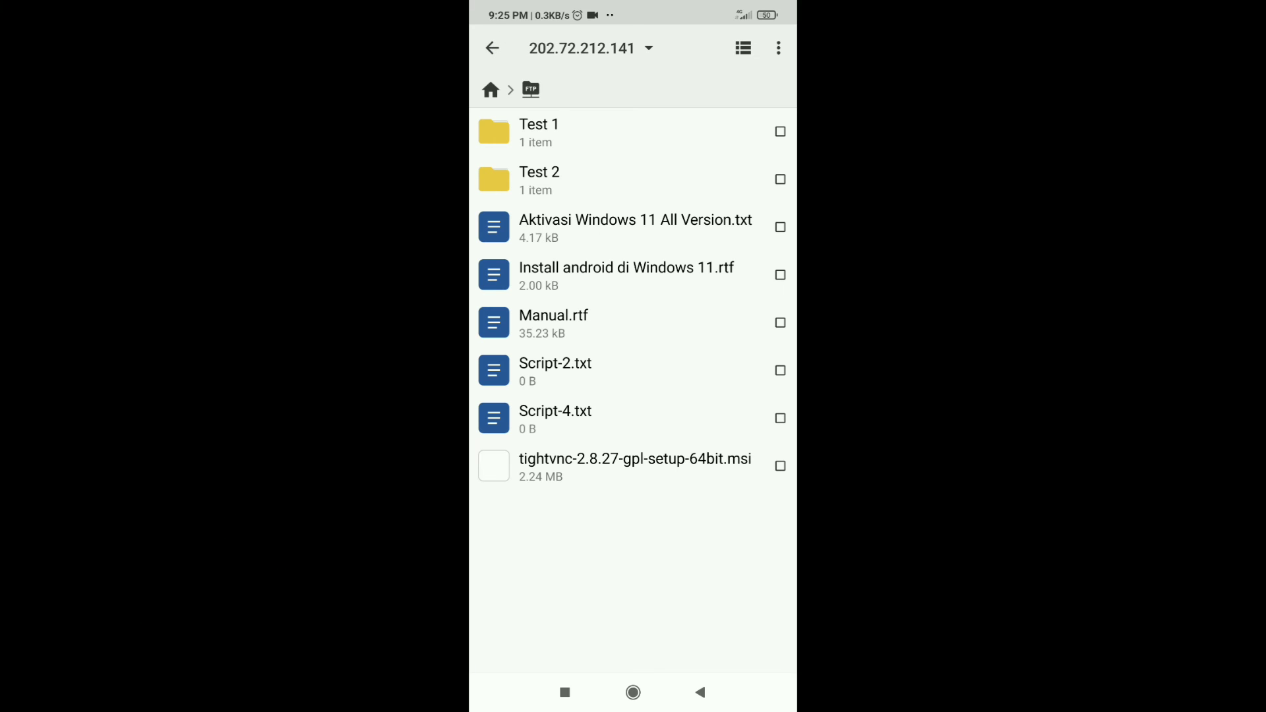